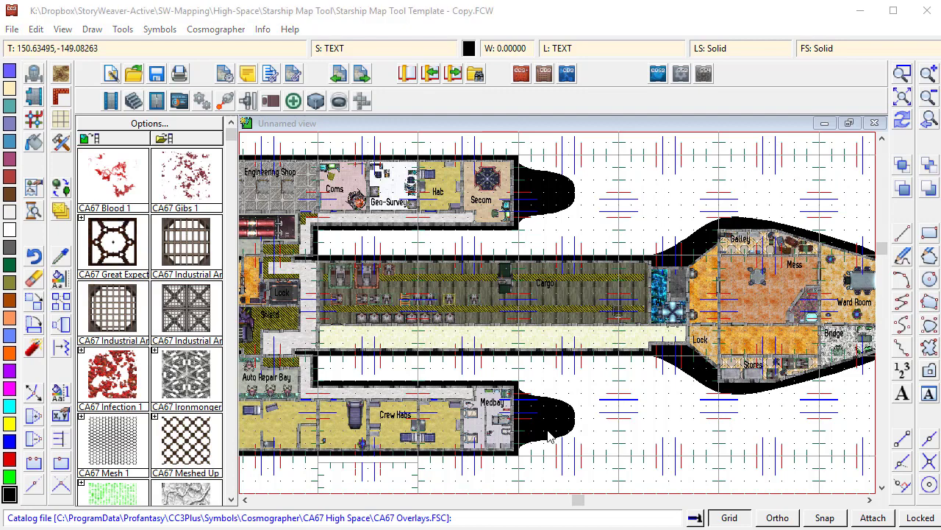
- Open the drawing Starship Map Tool Template.FCW from the Starship Map Tool folder
left_click(135, 73)
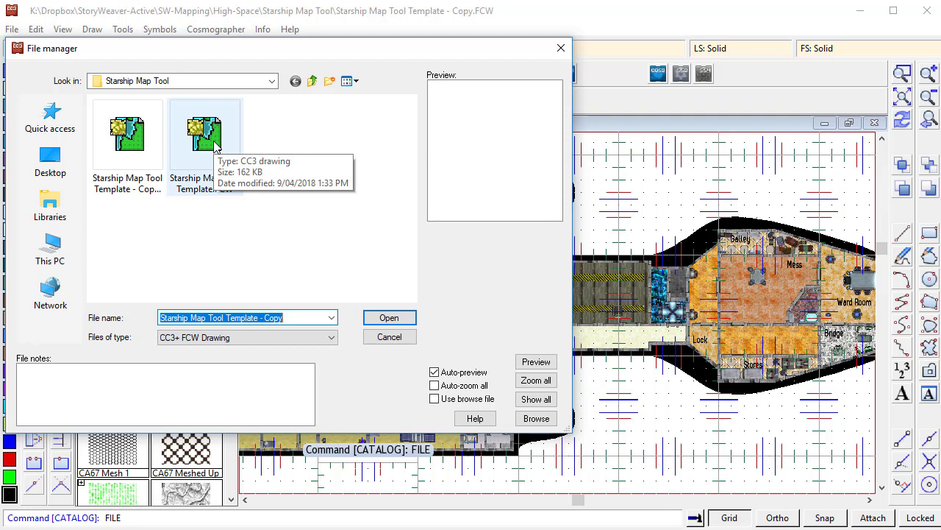
left_click(214, 145)
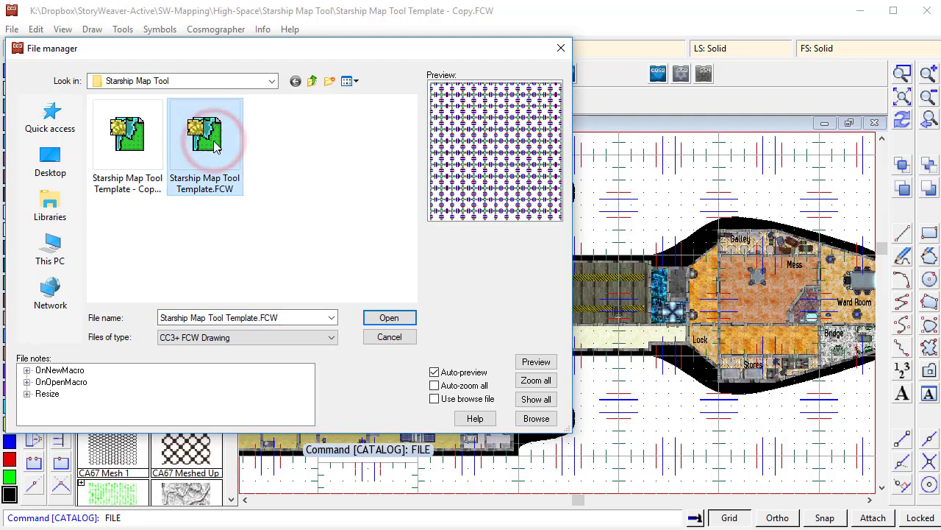
left_click(378, 316)
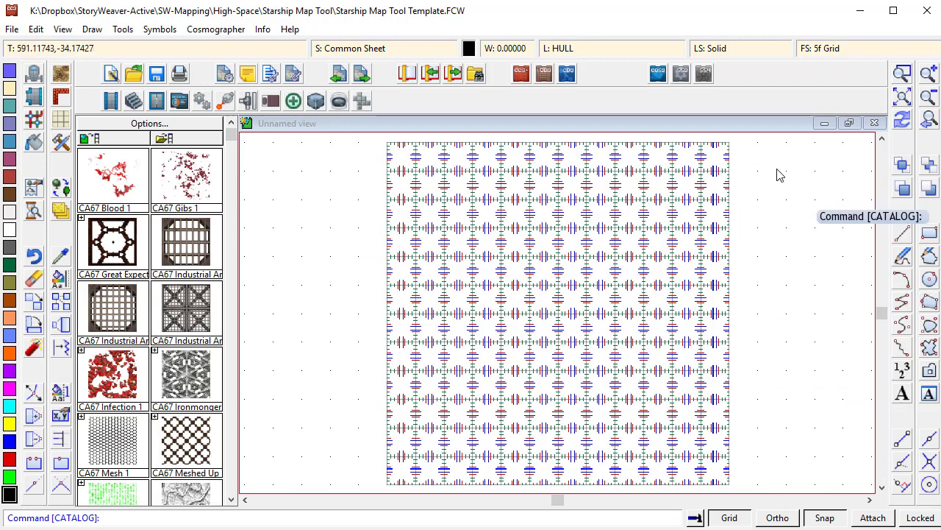
- Try moving one grid tile of the sheet aside, then undo the move
left_click(903, 73)
left_click(381, 136)
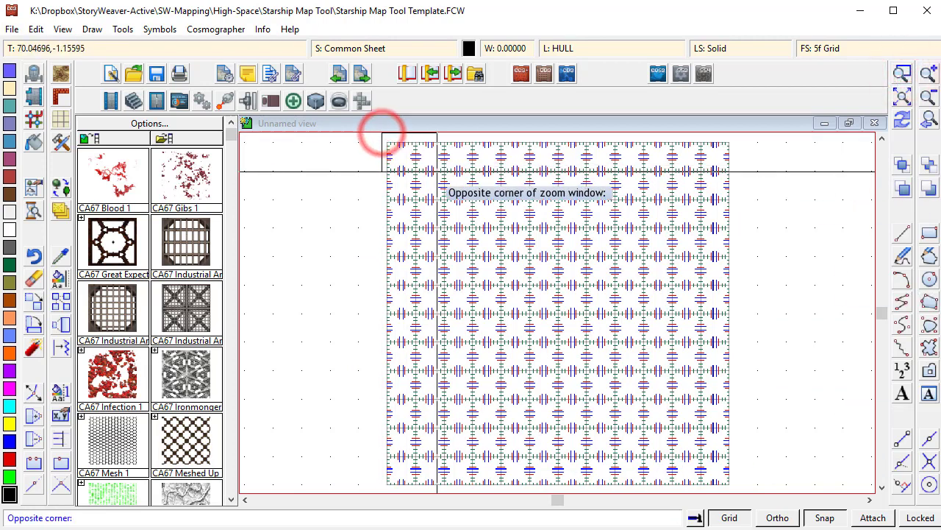
left_click(437, 183)
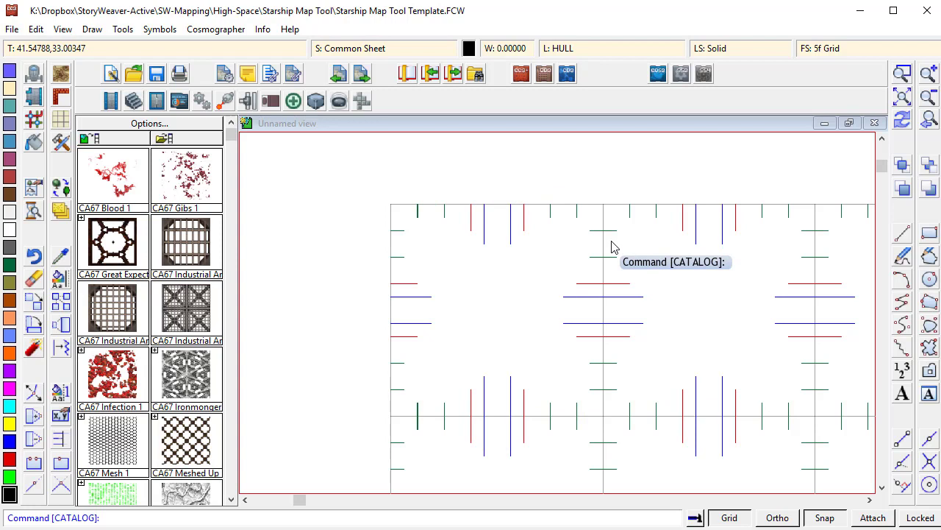
left_click(35, 304)
left_click(405, 204)
right_click(432, 246)
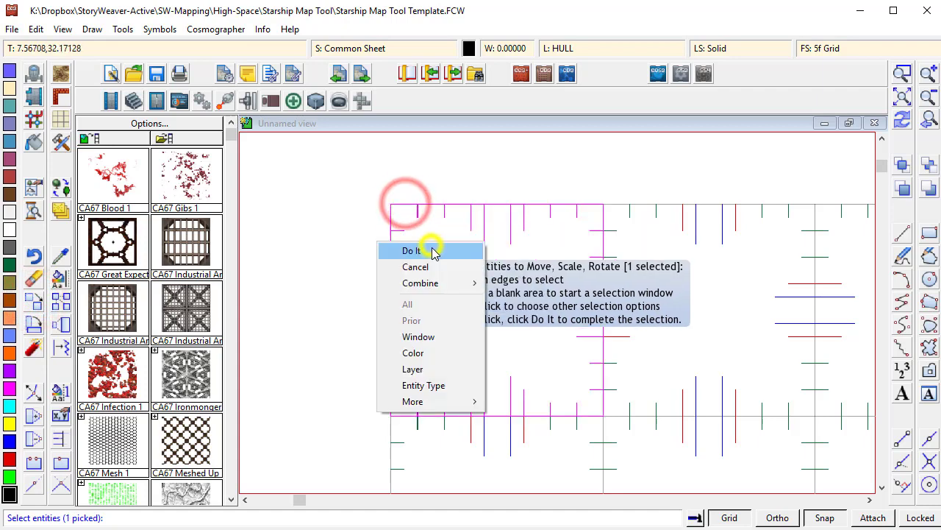
left_click(432, 251)
left_click(431, 245)
left_click(391, 252)
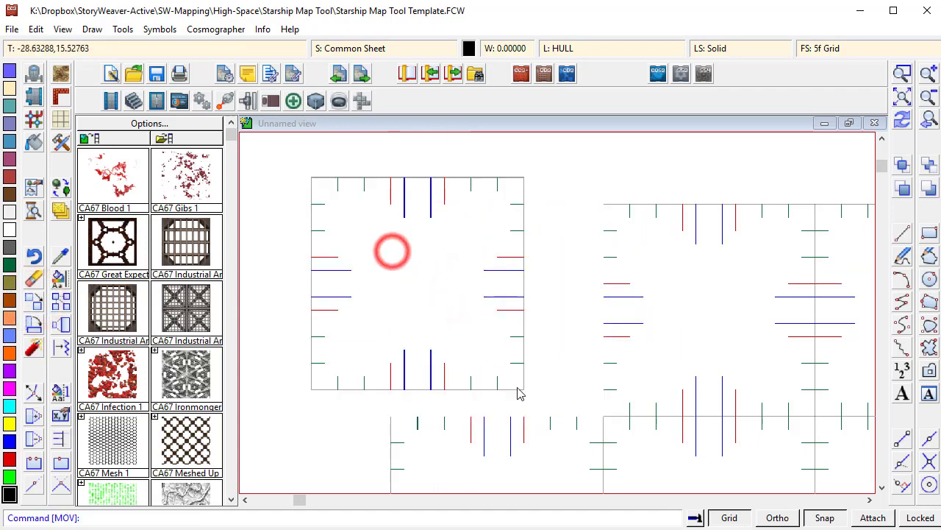
left_click(902, 120)
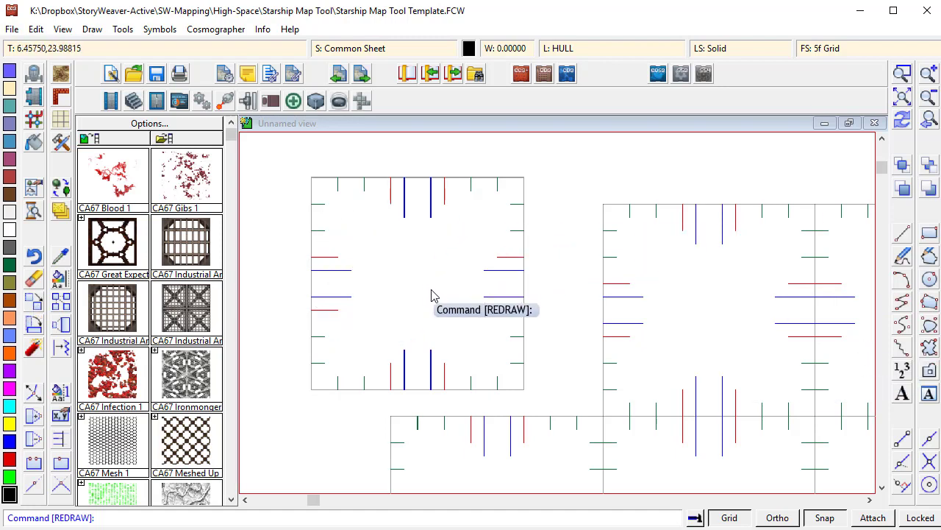
left_click(33, 256)
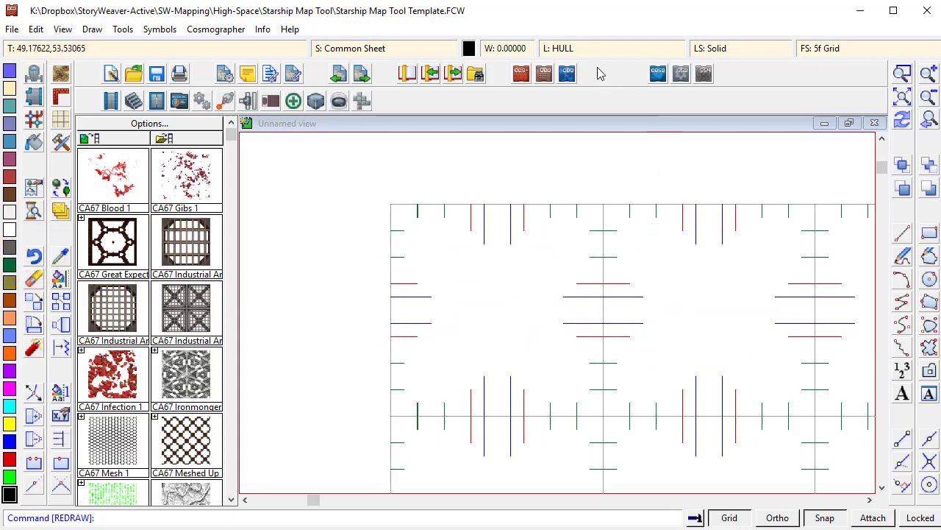
- Freeze the HEX/SQUARE GRID layer in the layer settings
left_click(569, 53)
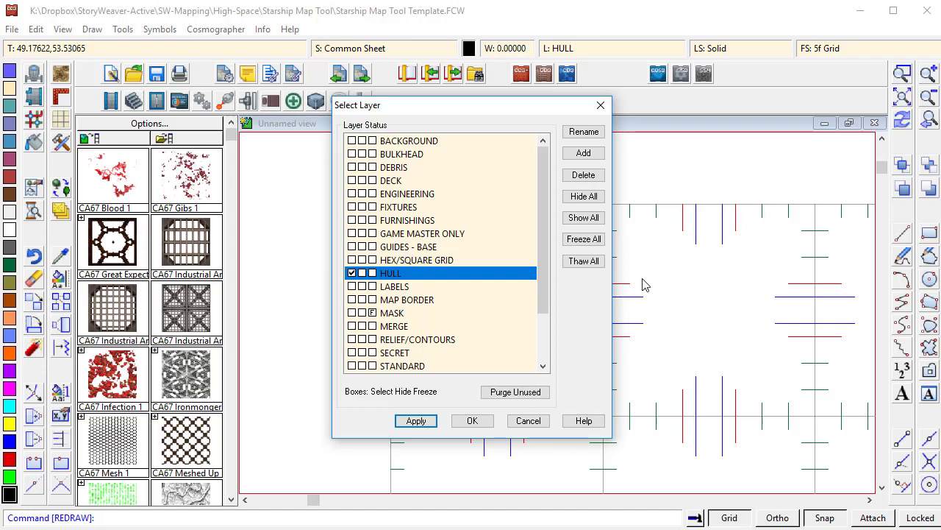
left_click(372, 259)
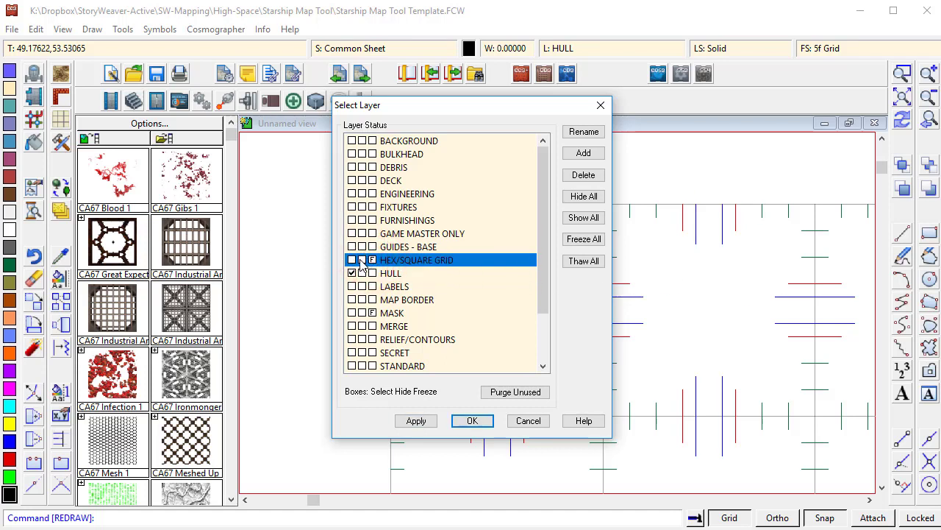
left_click(474, 418)
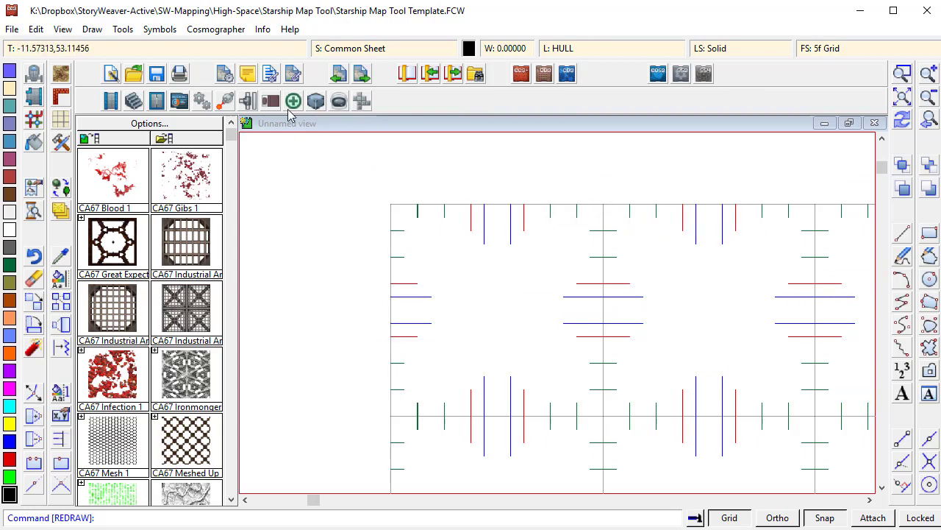
- Save the drawing under the new name PanDo Trader Heroes of Yor.FCW
left_click(12, 30)
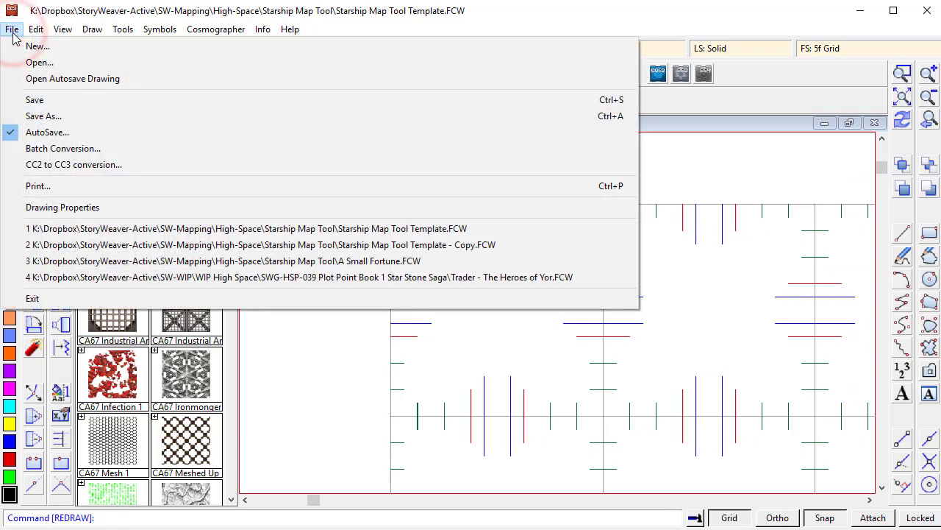
left_click(36, 116)
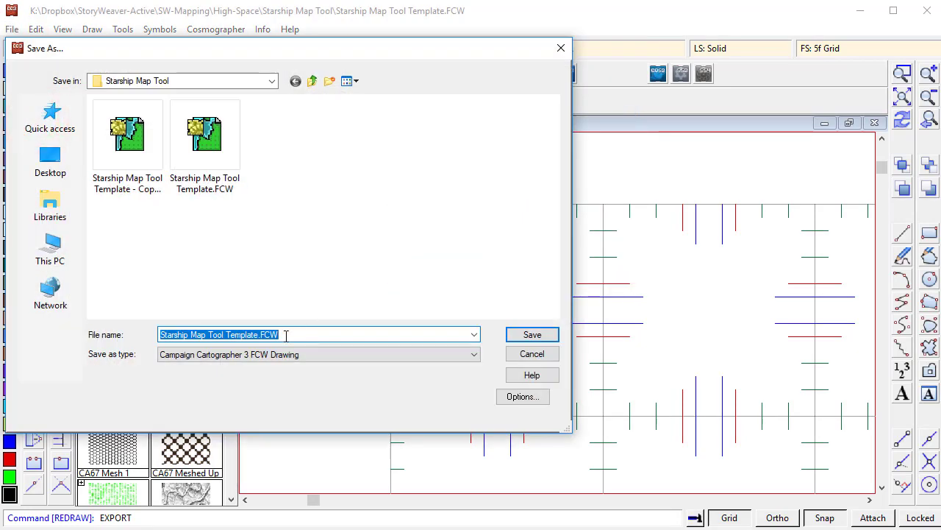
left_click(286, 334)
left_click_drag(287, 335, 156, 334)
type("Trader")
key("Home")
type("PanDo")
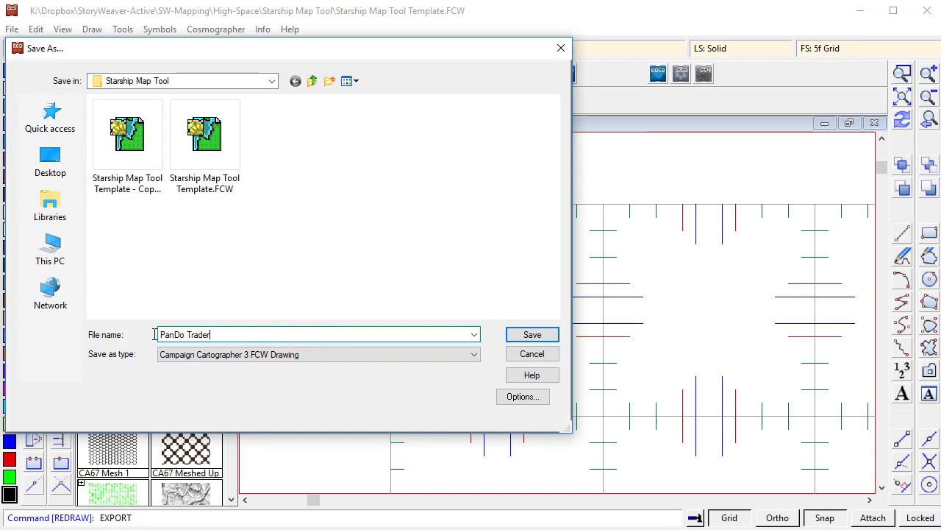
key("End")
type("r")
key("Return")
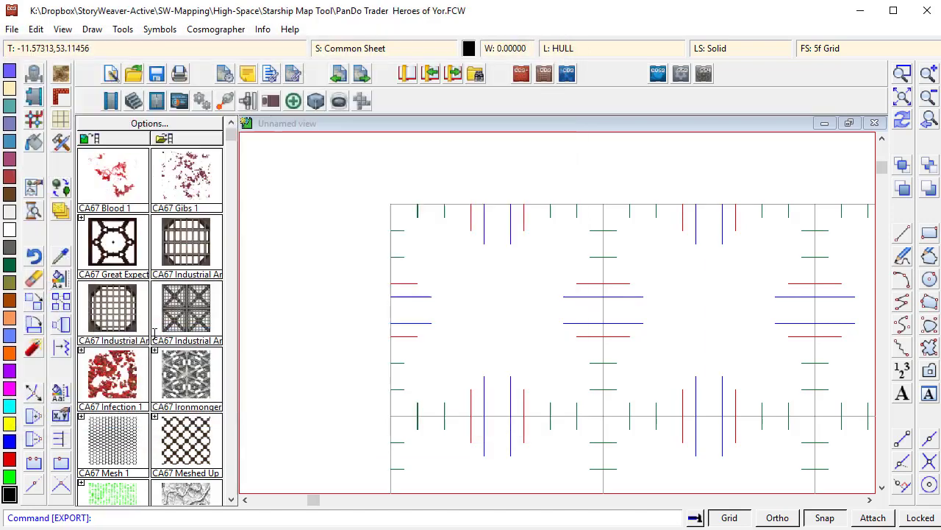
- Load the Sci-Fi Floorplan Template 2017-03-09.FSC symbol catalog from the Starship Construction Kit Template and Symbols folder
left_click(903, 96)
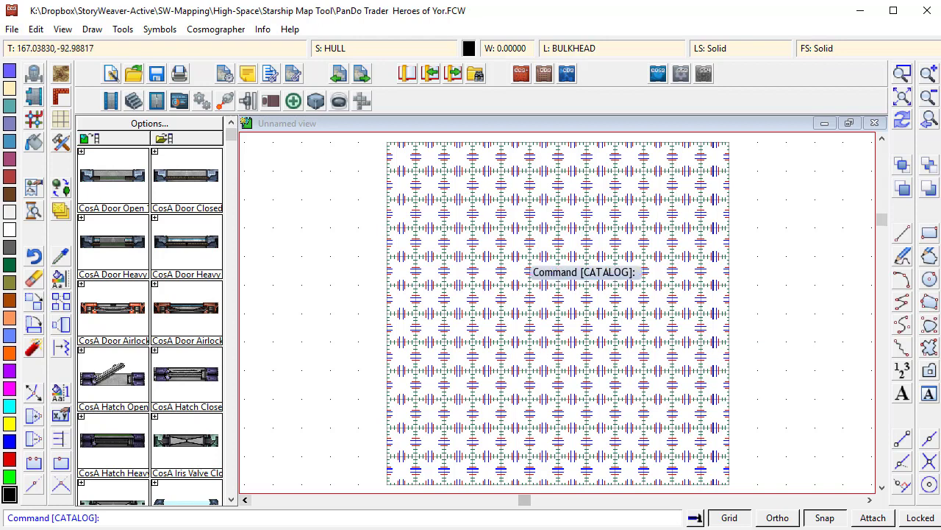
left_click(164, 140)
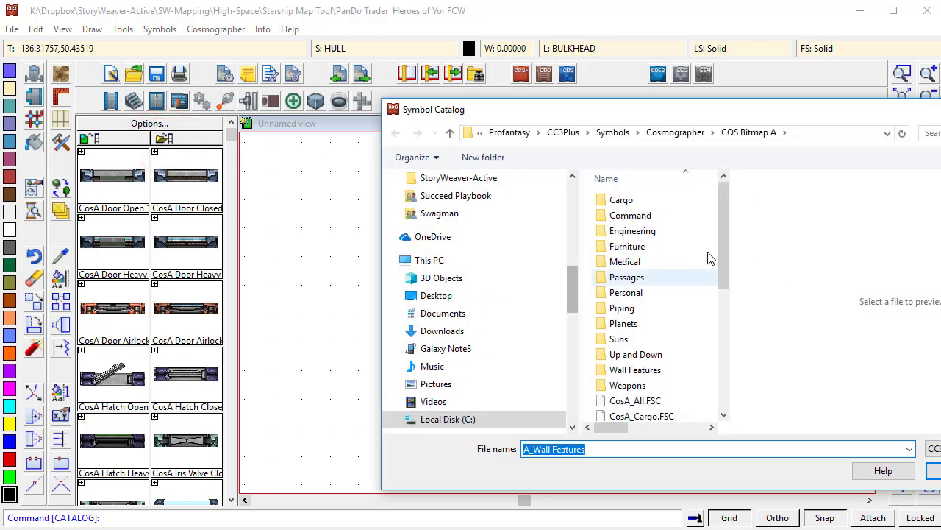
left_click_drag(573, 245, 568, 189)
left_click(437, 295)
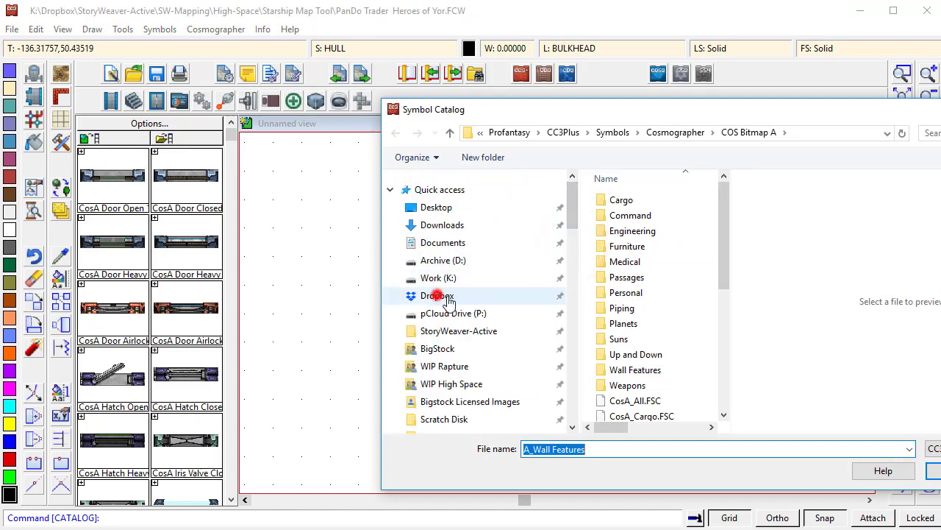
double_click(653, 212)
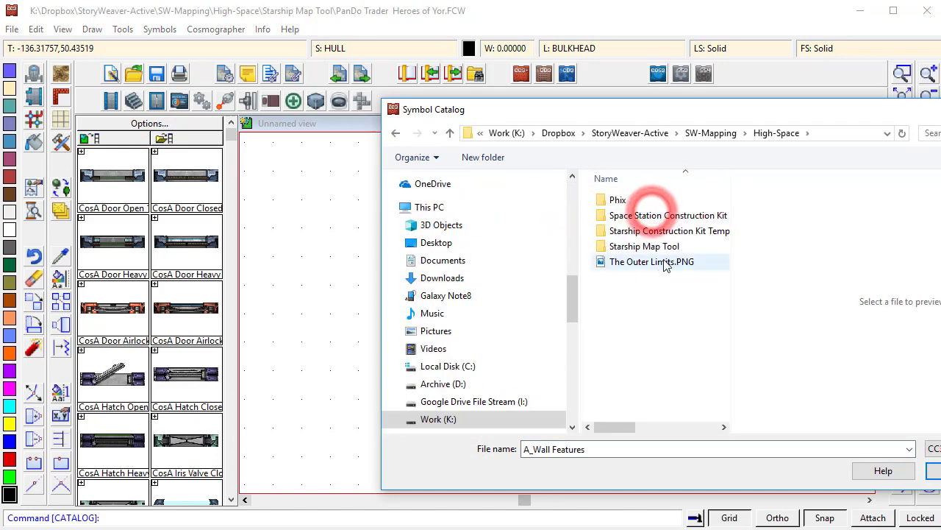
double_click(666, 233)
left_click(630, 199)
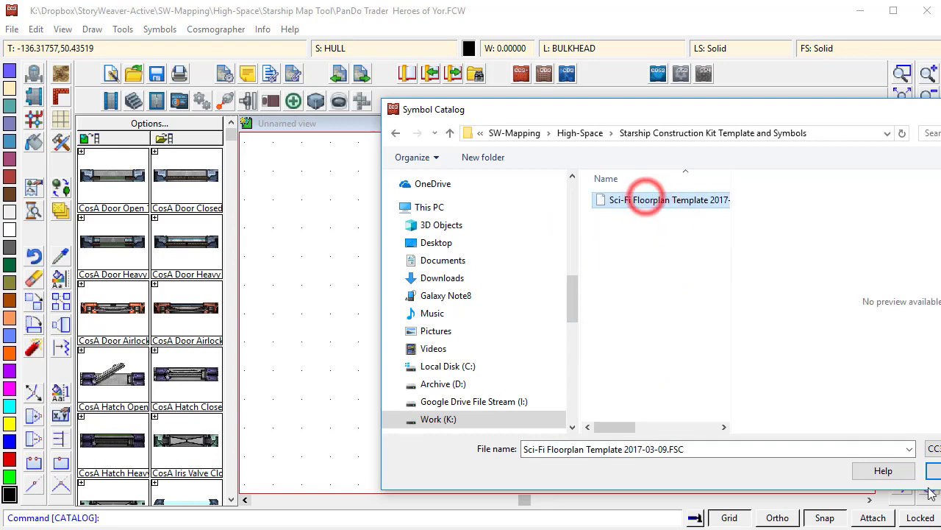
double_click(645, 200)
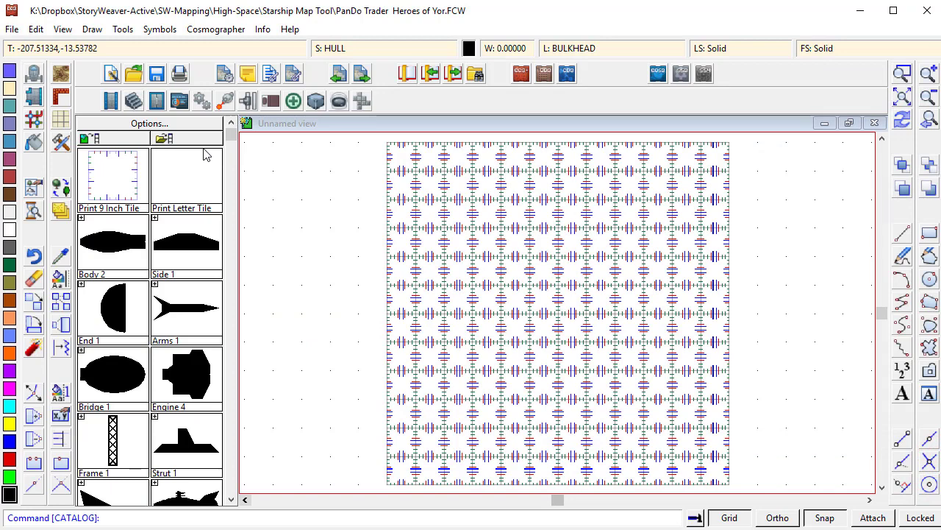
- Browse the catalog's hull shape symbols, expanding the Body and Bridge symbol collections
left_click(81, 218)
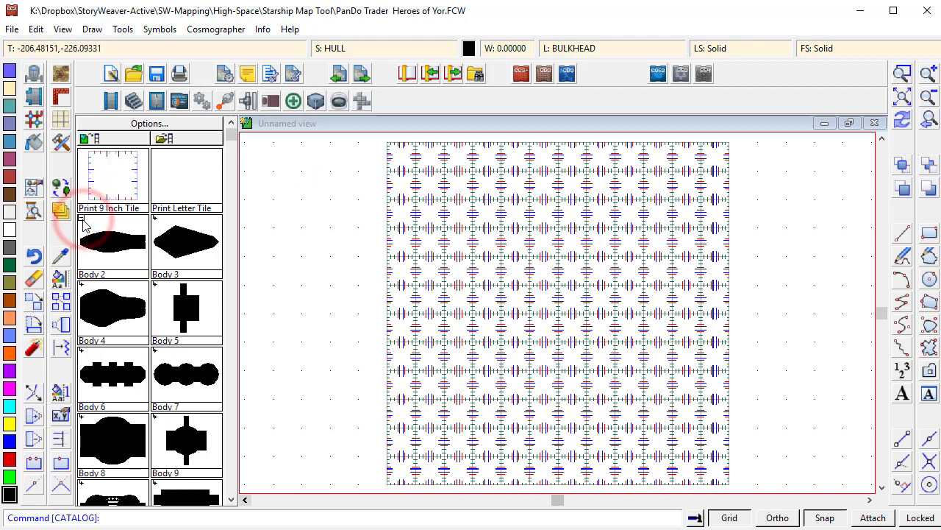
left_click(82, 218)
scroll(153, 414, "down", 4)
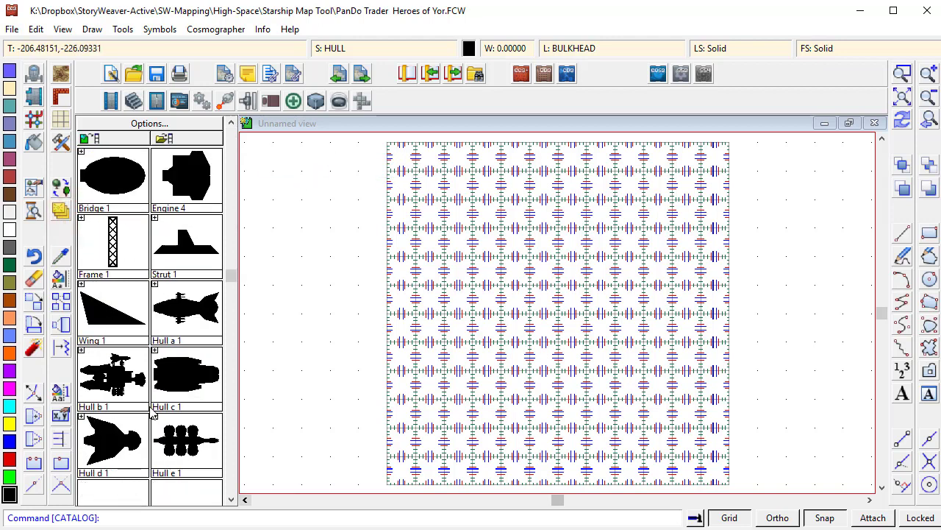
scroll(153, 414, "up", 1)
scroll(153, 414, "up", 2)
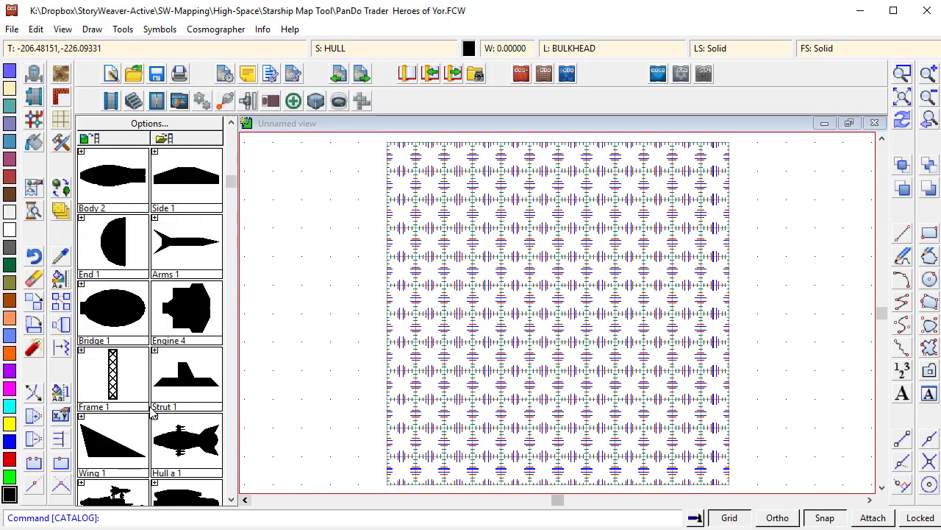
scroll(172, 369, "up", 1)
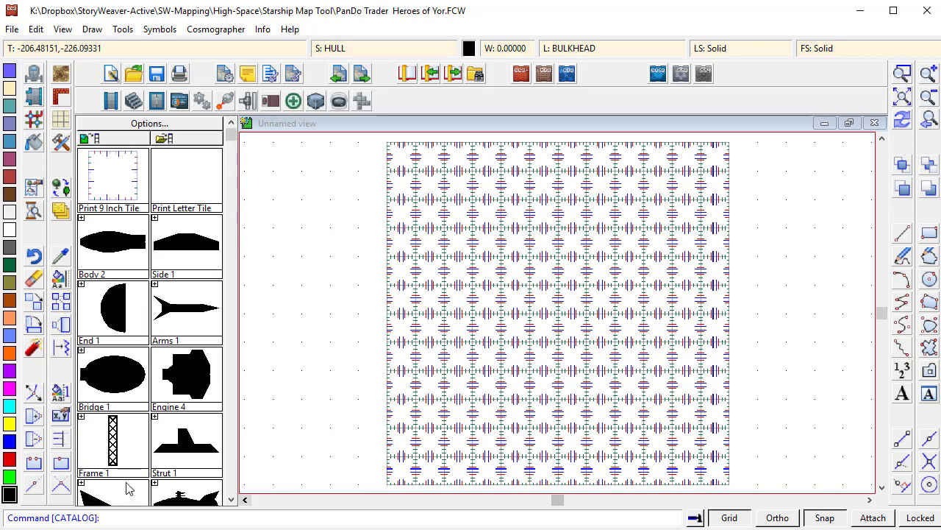
scroll(188, 378, "down", 1)
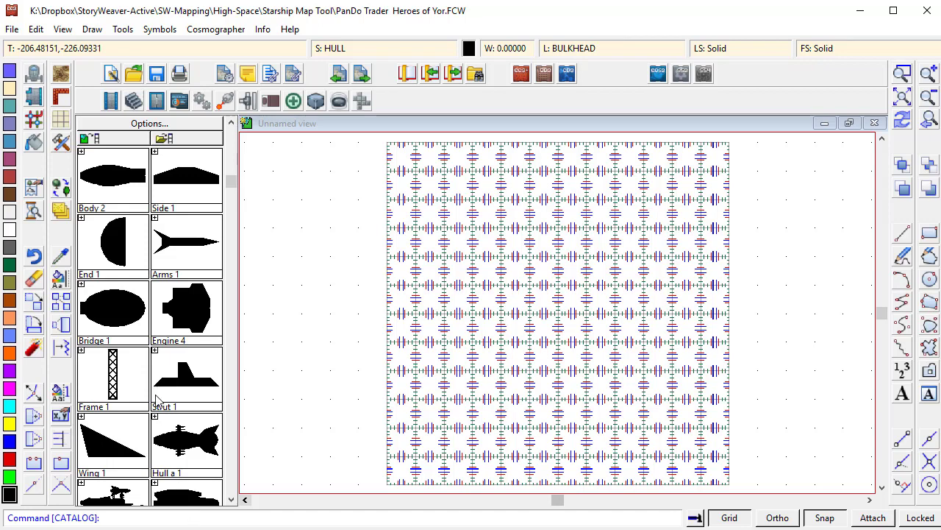
scroll(156, 399, "up", 1)
left_click(81, 351)
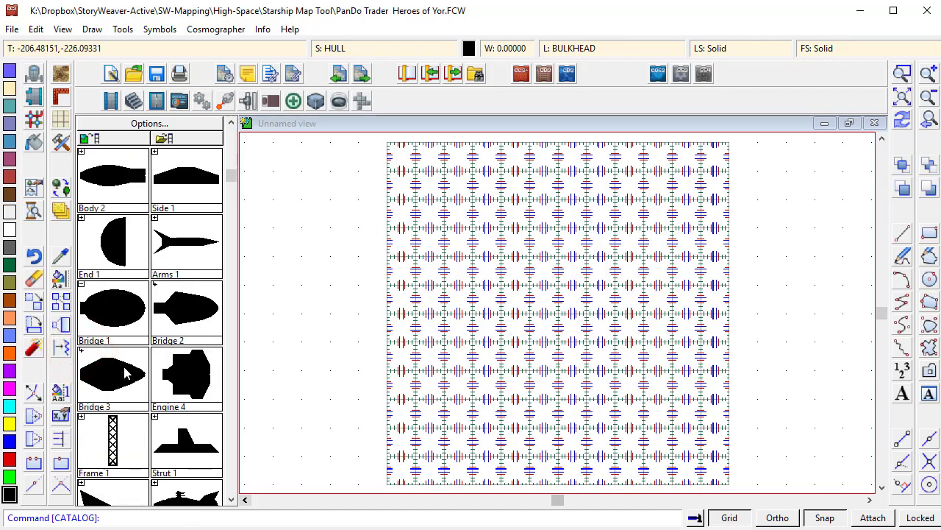
- Place the Bridge 2 hull symbol at scale 1 in the sheet's upper-right area
left_click(187, 315)
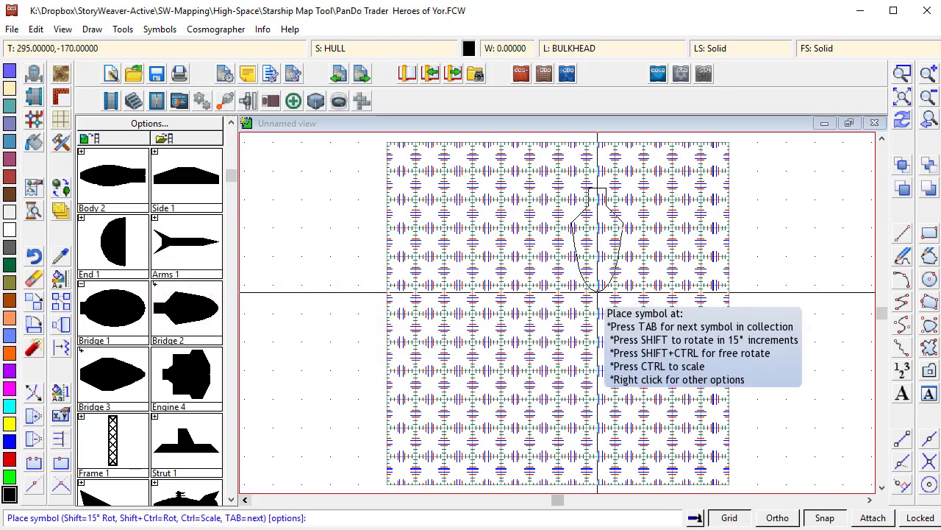
right_click(619, 270)
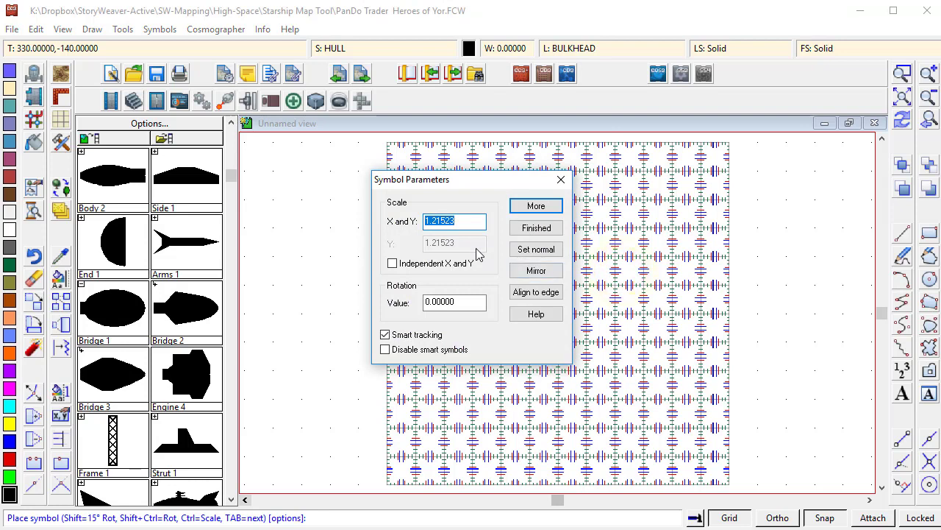
type("1")
key("Return")
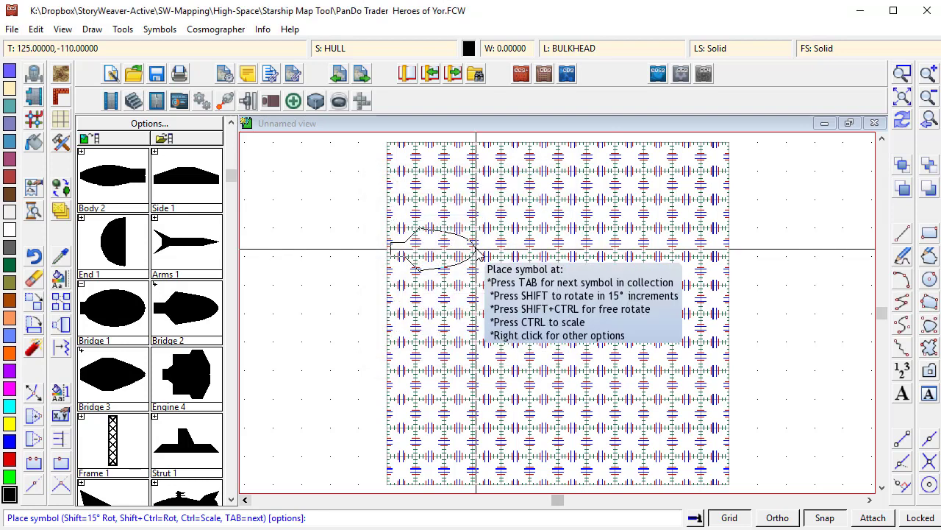
left_click(902, 72)
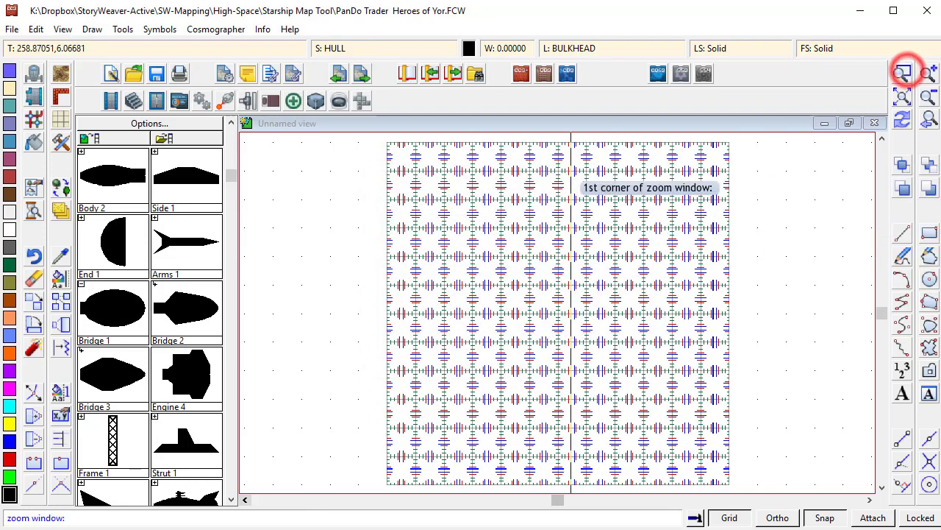
left_click(567, 164)
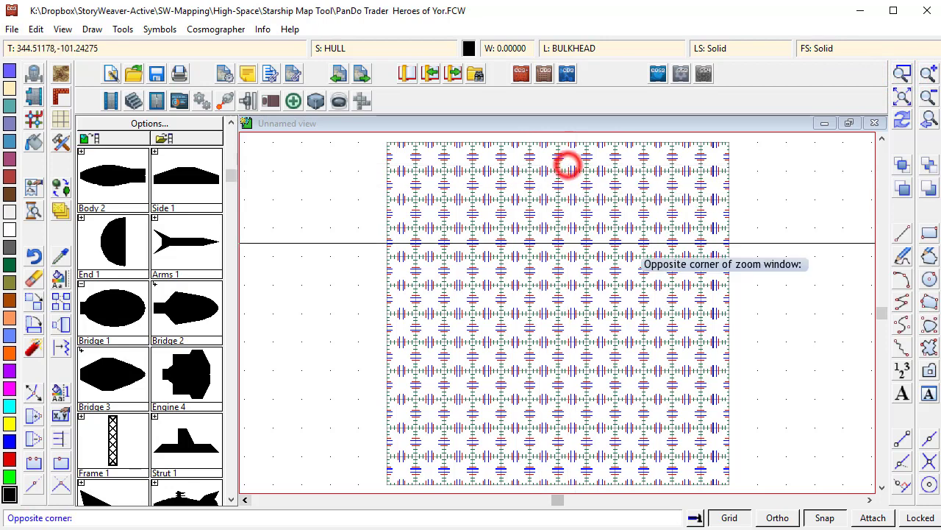
left_click(713, 278)
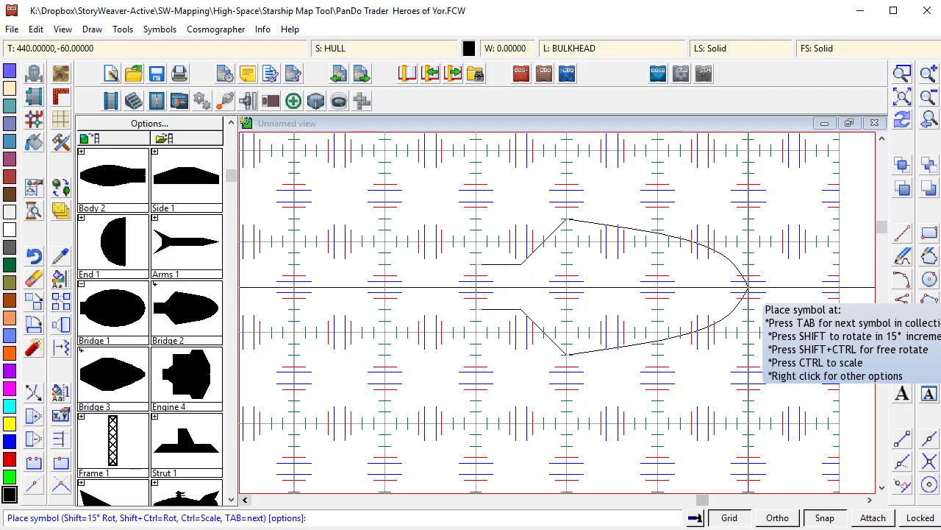
left_click(748, 287)
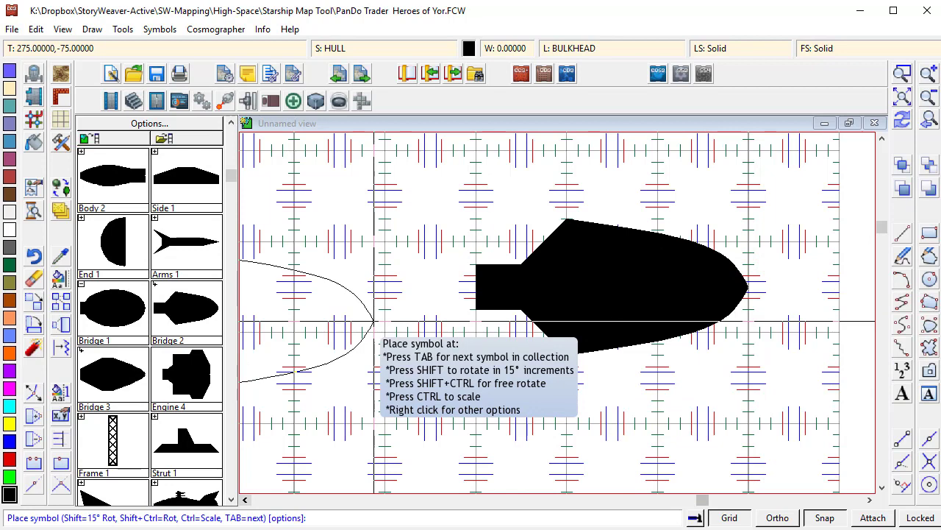
- Place the Body 6 hull symbol at scale 1 behind the bridge, joined to its rear end
left_click(114, 175)
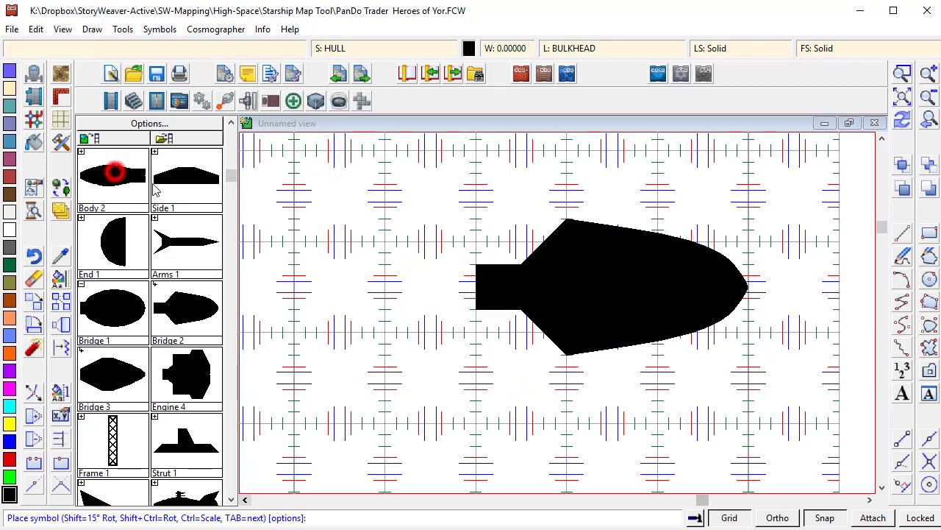
left_click(81, 154)
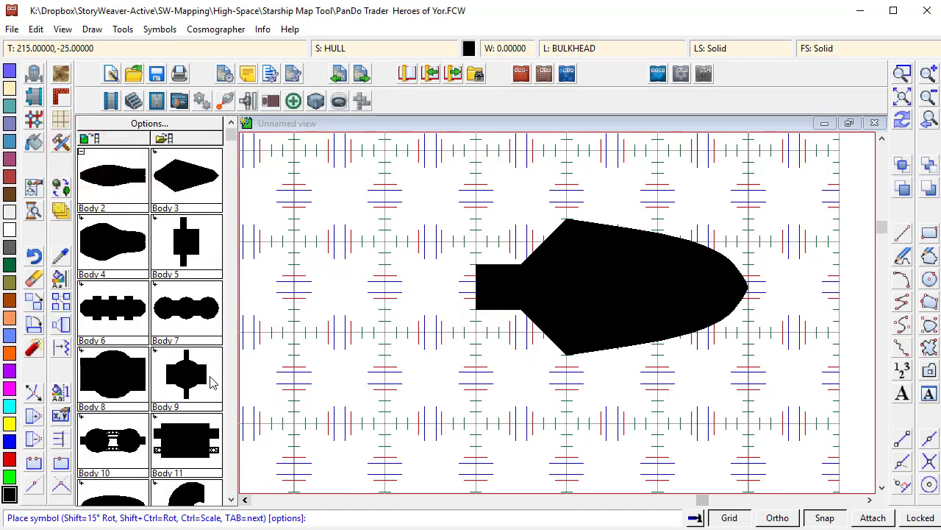
left_click(122, 313)
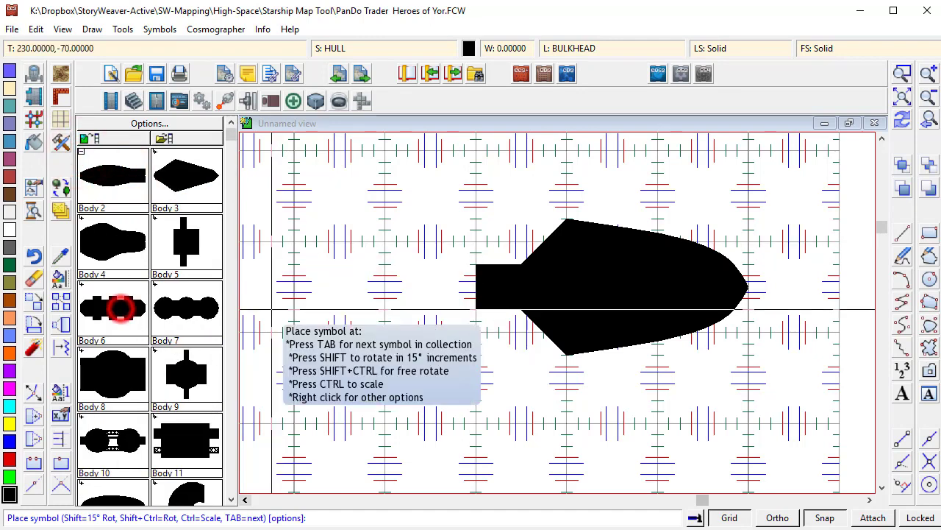
right_click(477, 289)
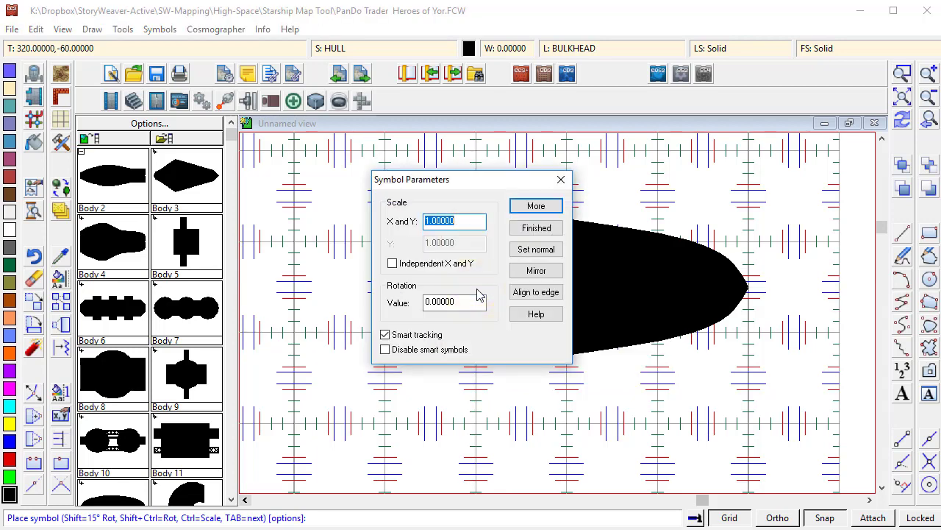
key("Escape")
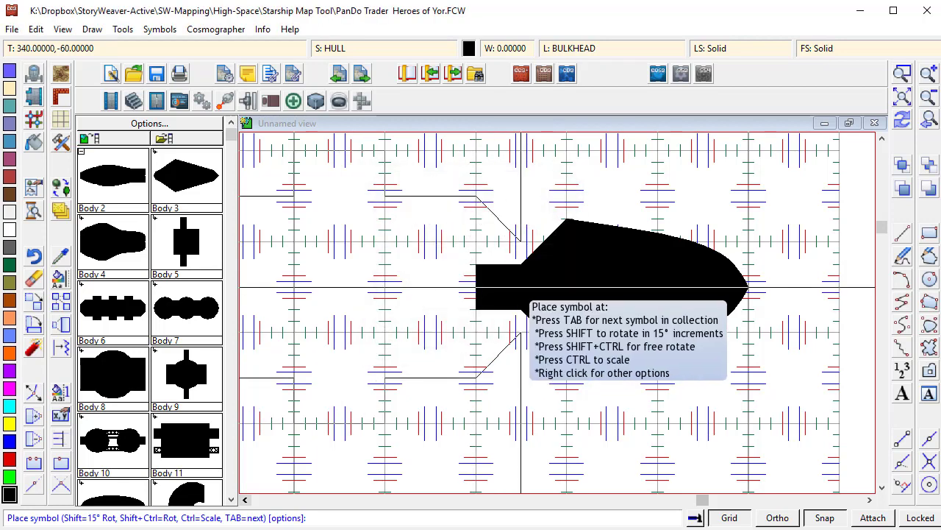
left_click(472, 288)
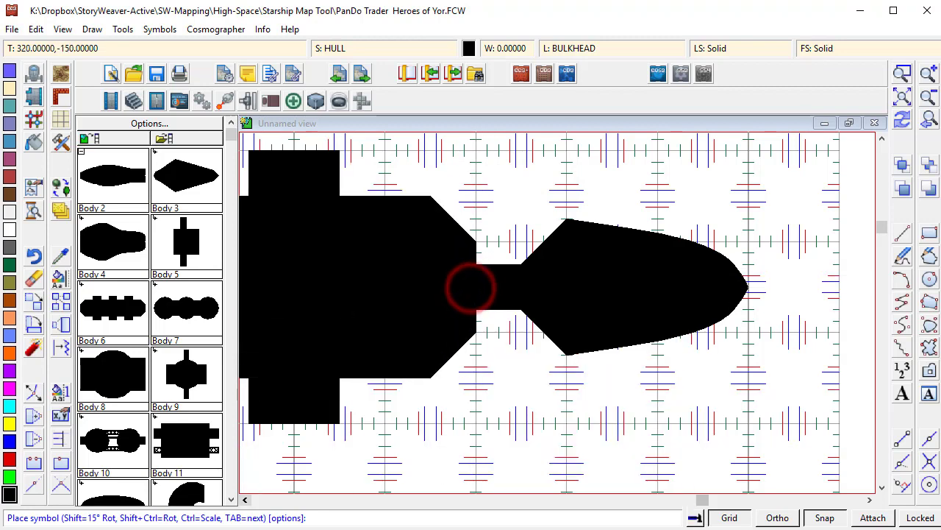
- Move the body and bridge symbols together slightly to the right
left_click(930, 98)
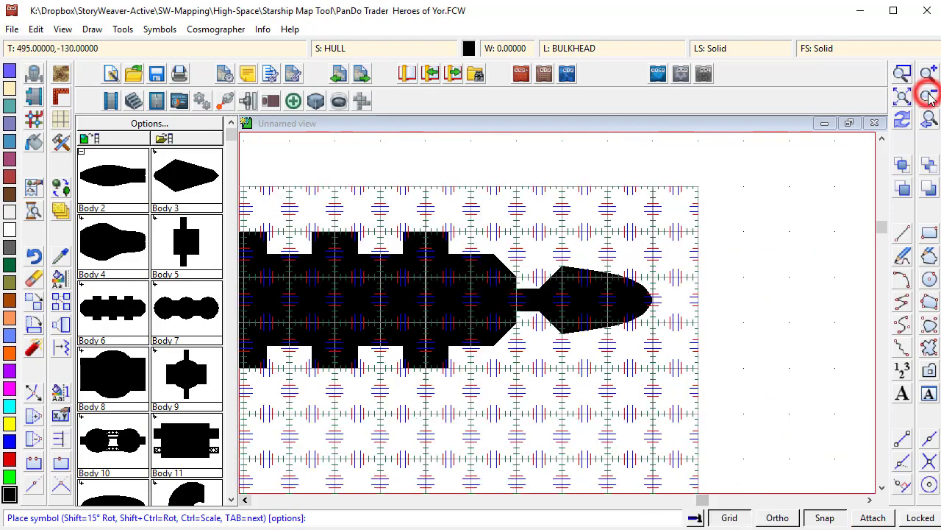
left_click(930, 97)
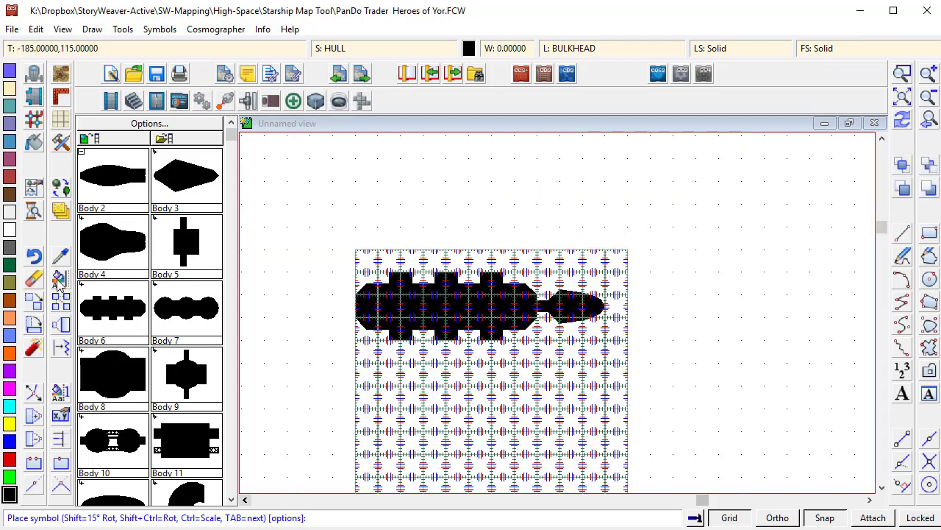
left_click(33, 303)
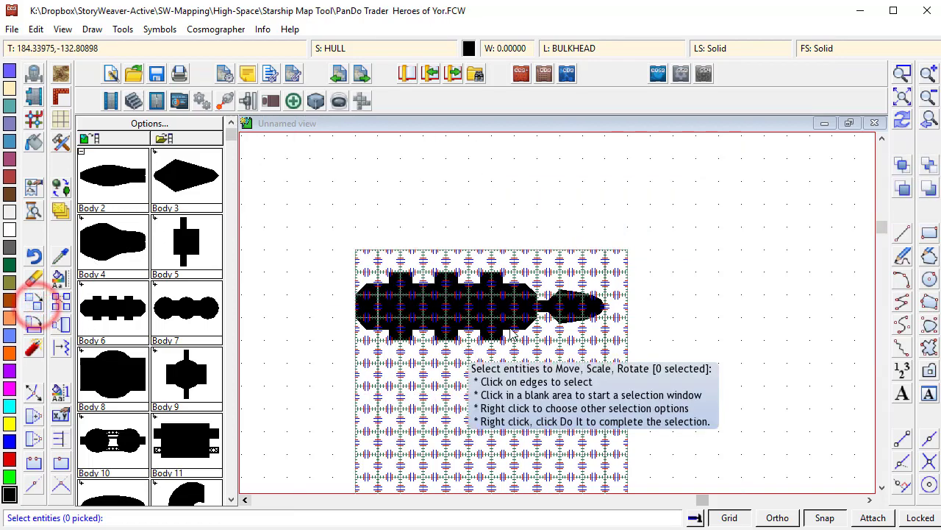
scroll(490, 298, "up", 3)
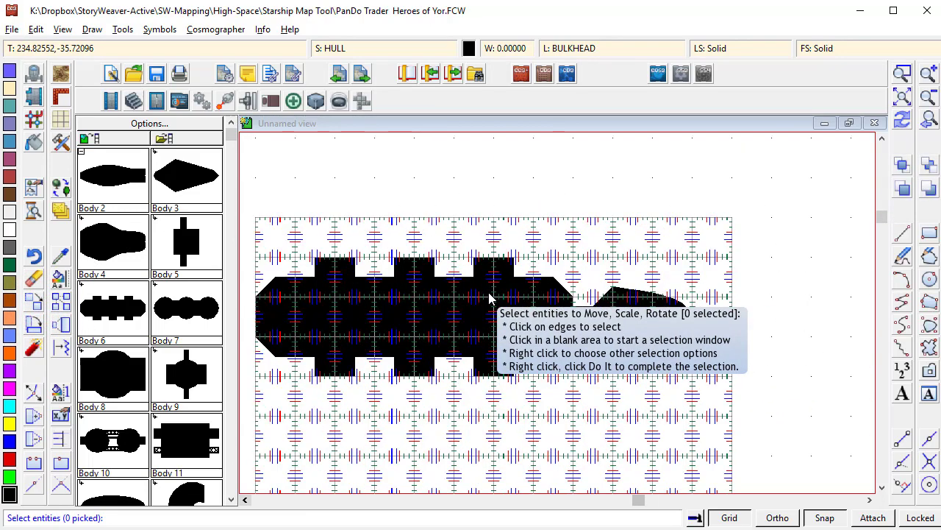
scroll(491, 298, "up", 1)
left_click(562, 278)
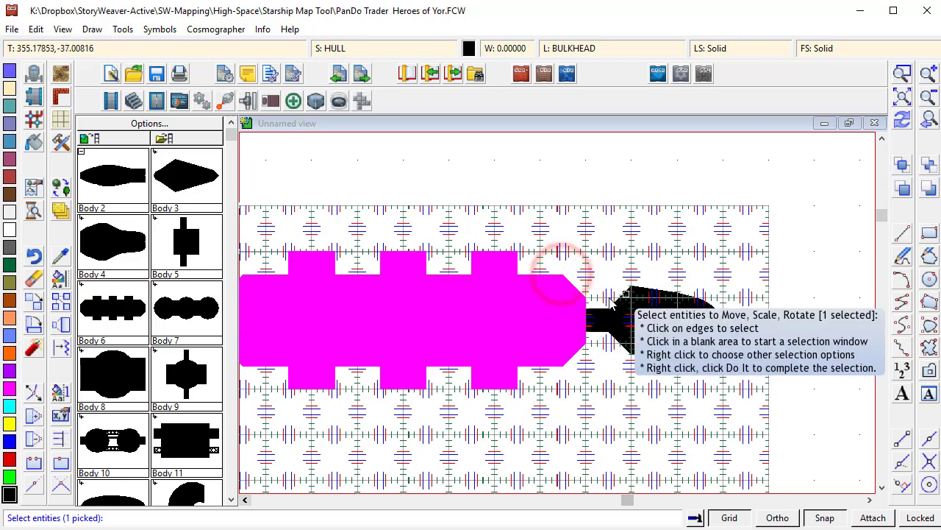
left_click(600, 309)
right_click(608, 325)
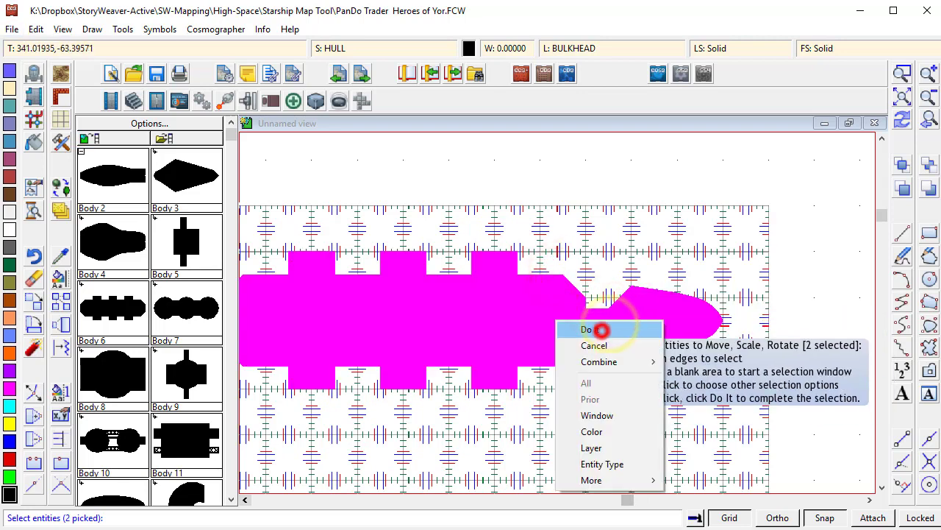
left_click(604, 328)
left_click(655, 325)
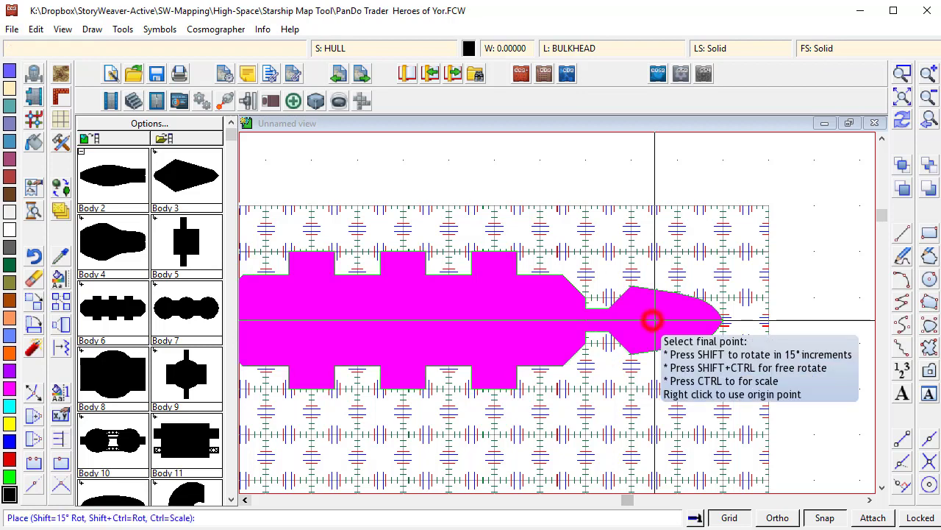
left_click(700, 322)
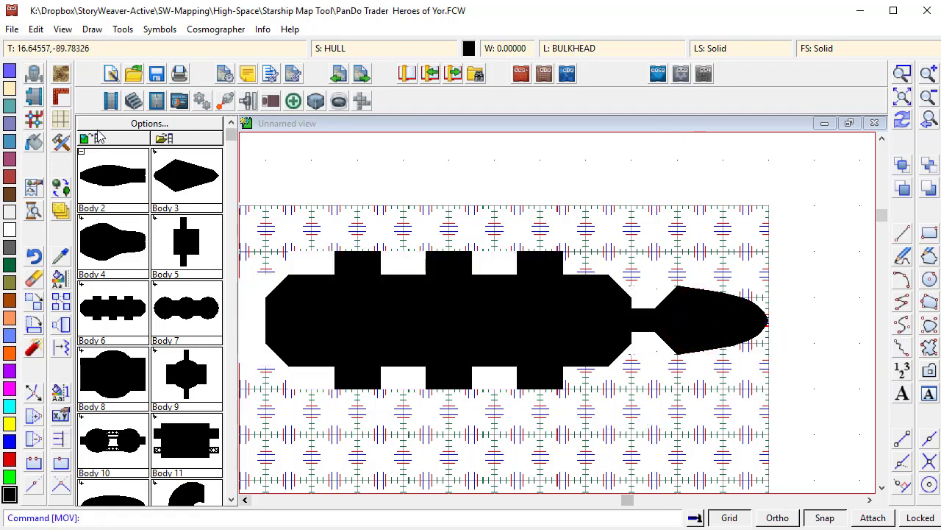
- Place the Engine 4 symbol at the rear end of the body hull
left_click(81, 154)
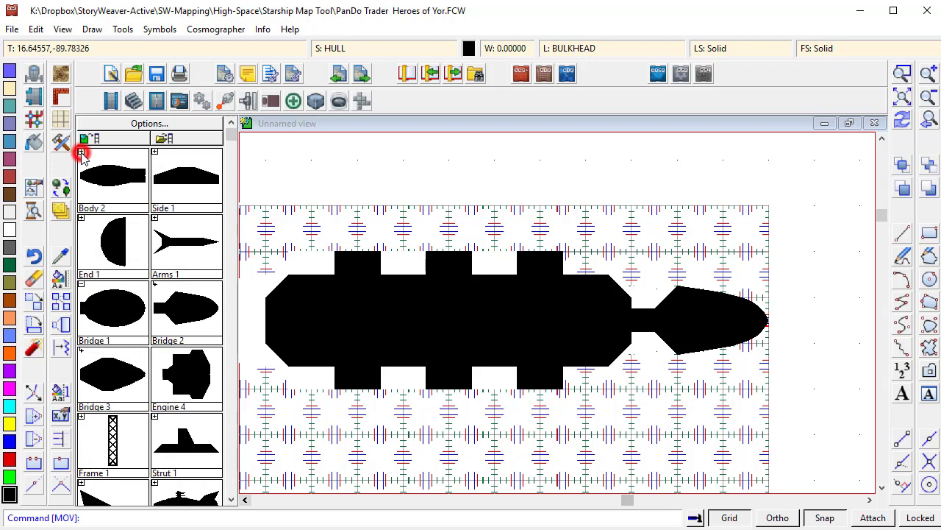
left_click(179, 386)
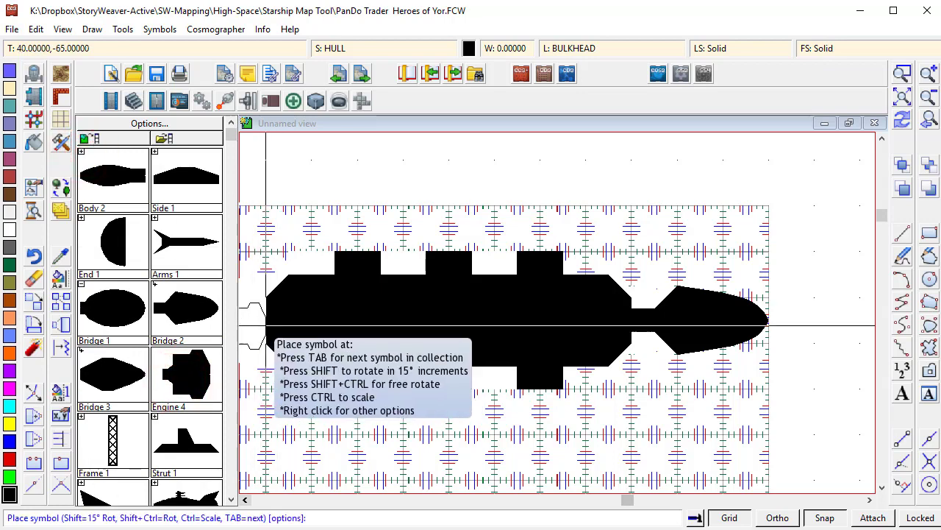
left_click(265, 319)
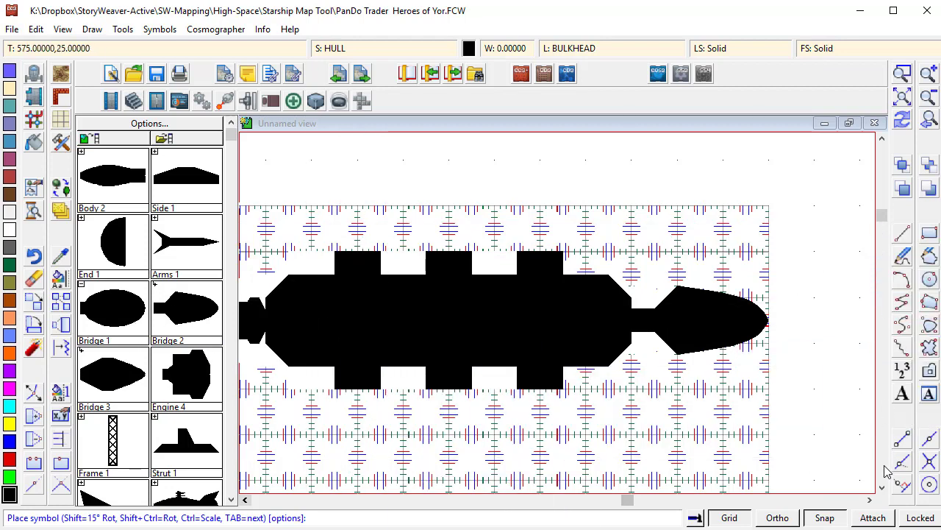
- Copy the Body 6 hull symbol to a second position directly below the first ship
left_click(882, 489)
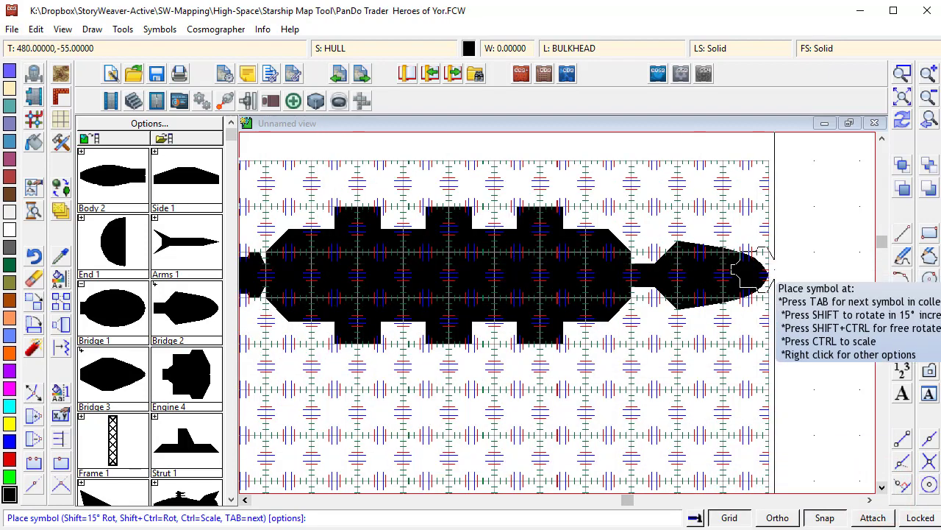
left_click(61, 301)
right_click(293, 325)
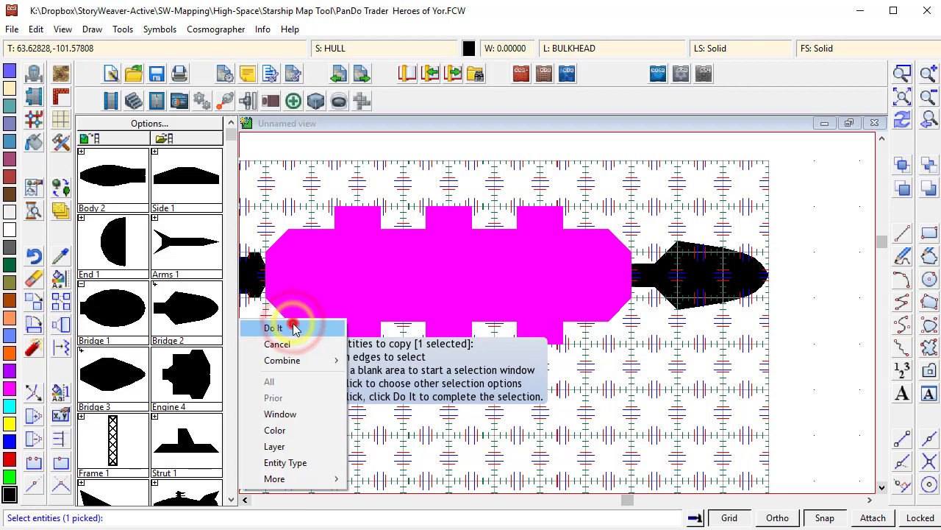
left_click(291, 326)
left_click(415, 275)
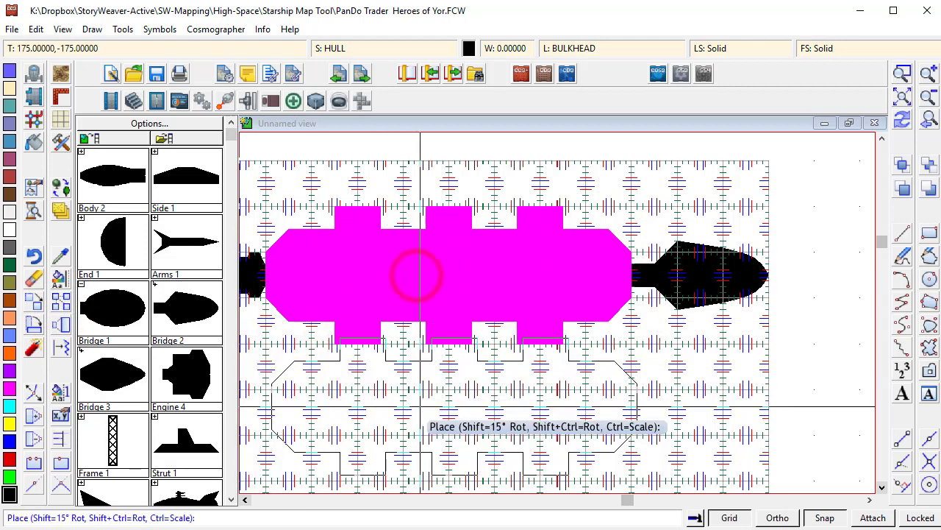
left_click(412, 459)
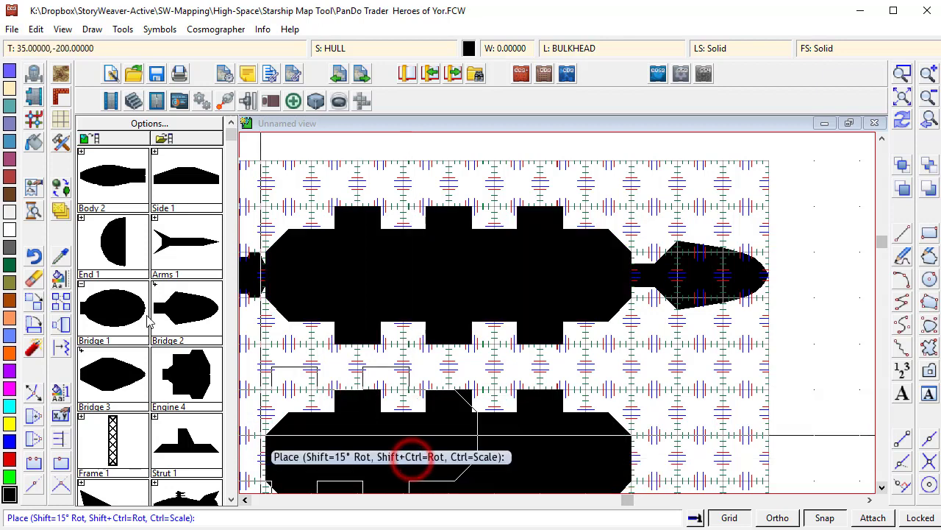
- Place the Body 3 and Body 9 symbols at the front of the copied hull
left_click(82, 152)
left_click(112, 175)
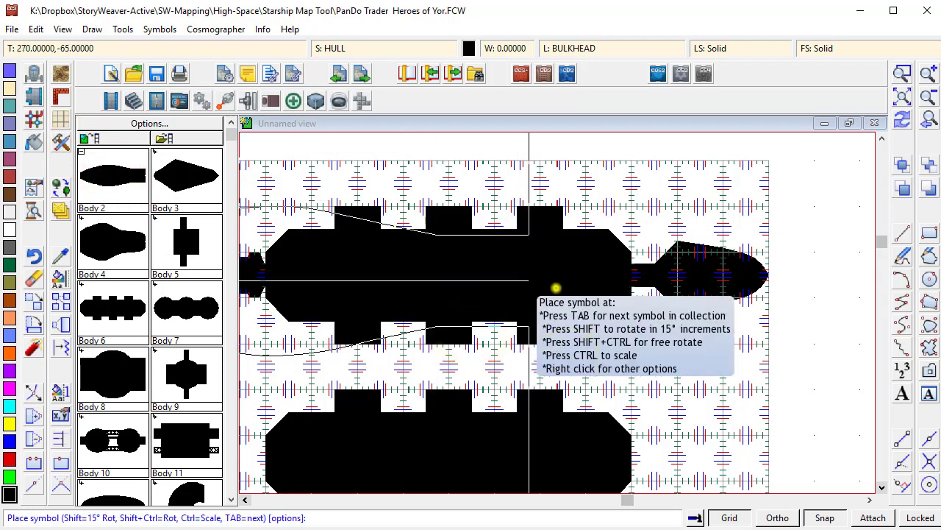
right_click(557, 287)
key("Return")
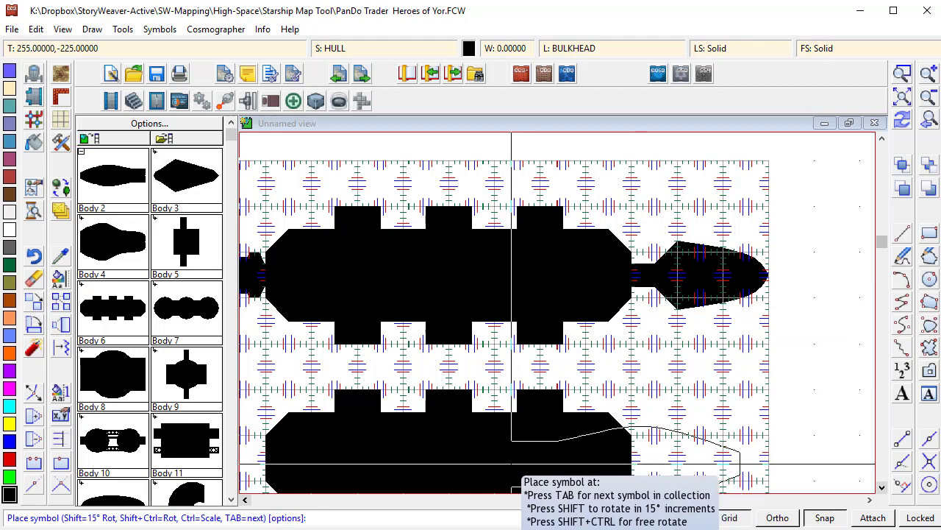
left_click(181, 179)
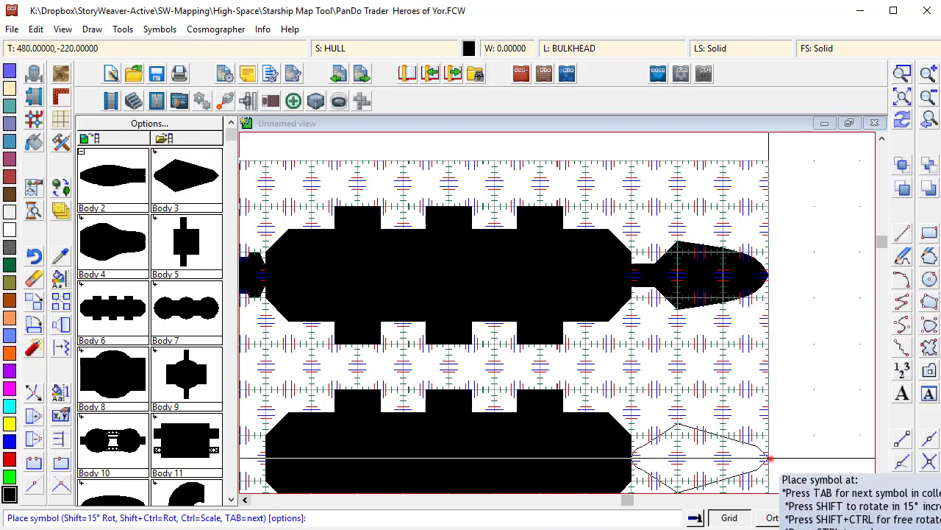
left_click(768, 458)
left_click(184, 376)
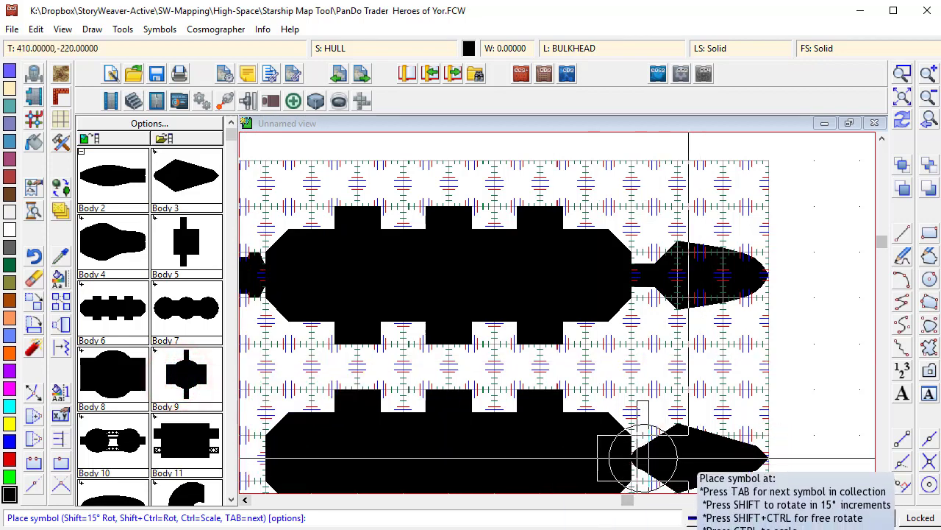
left_click(688, 458)
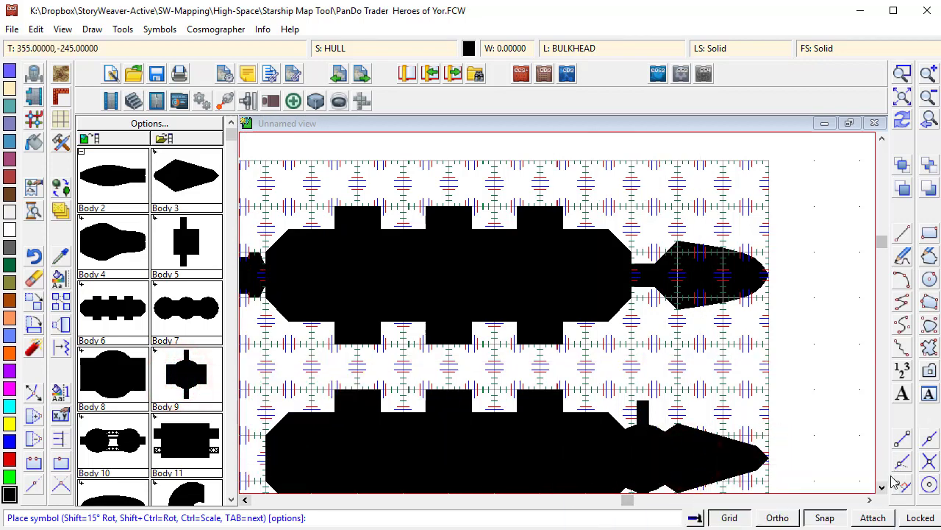
- Place two Body 11 symbols side by side below the second hull
left_click(882, 486)
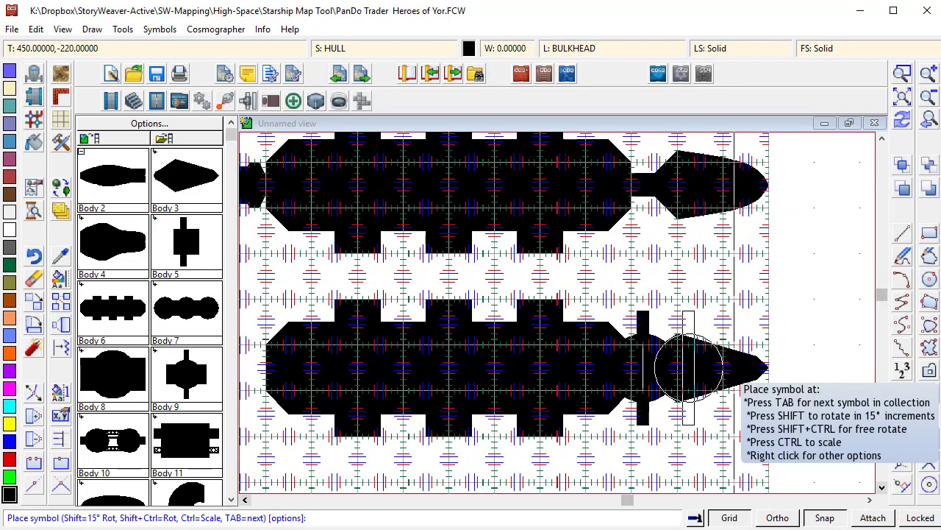
left_click(882, 486)
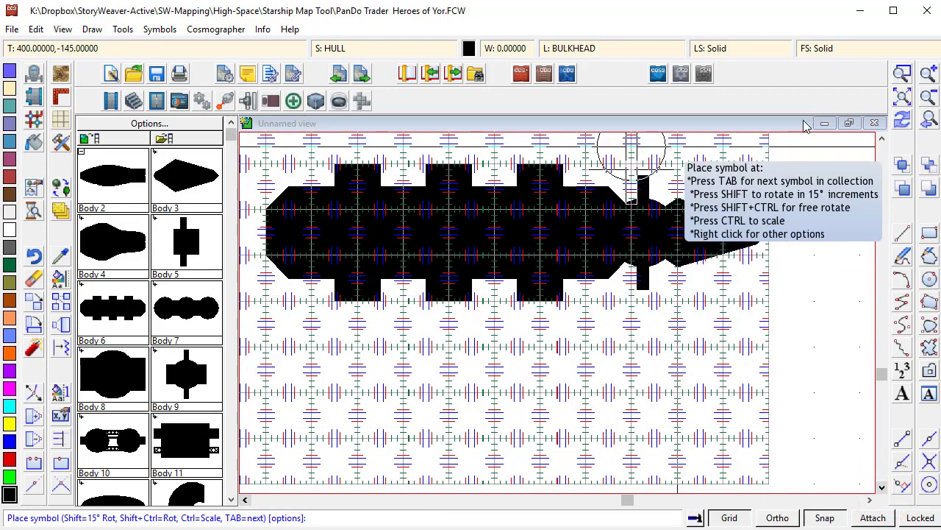
left_click(929, 96)
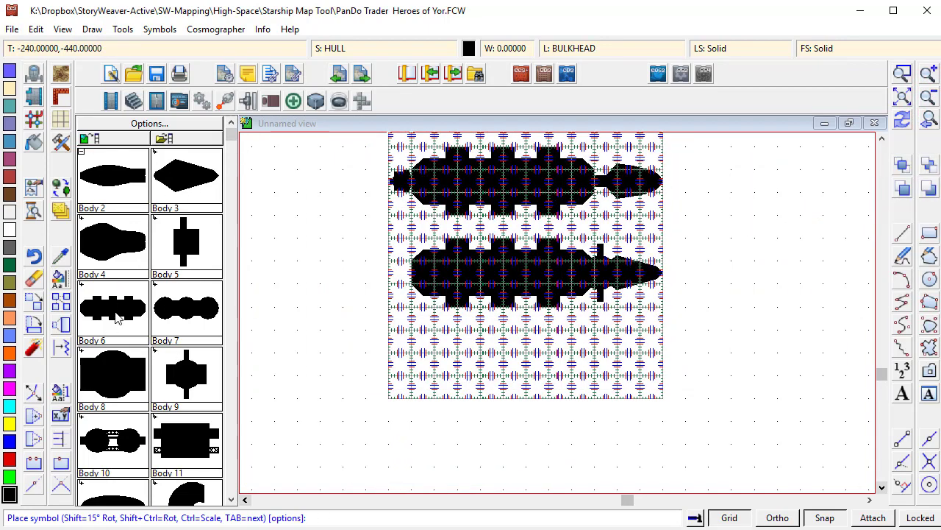
left_click(903, 121)
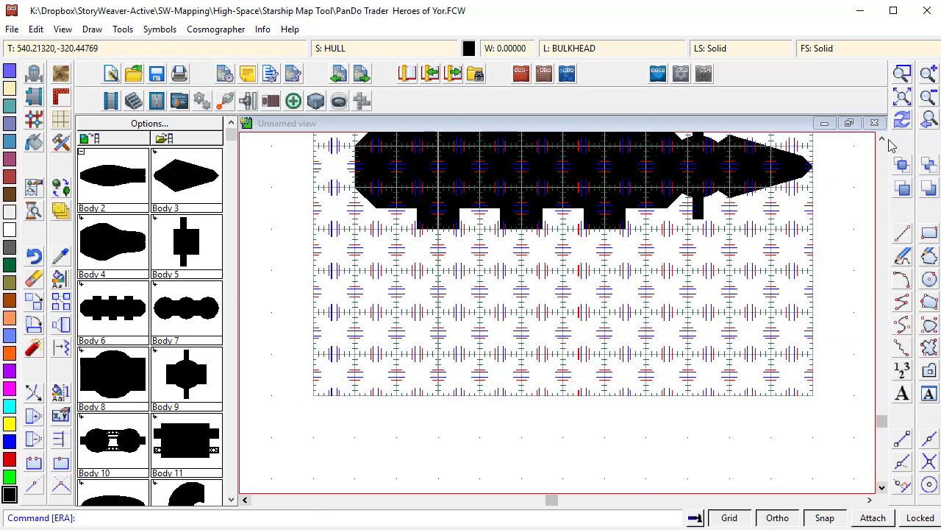
left_click(882, 139)
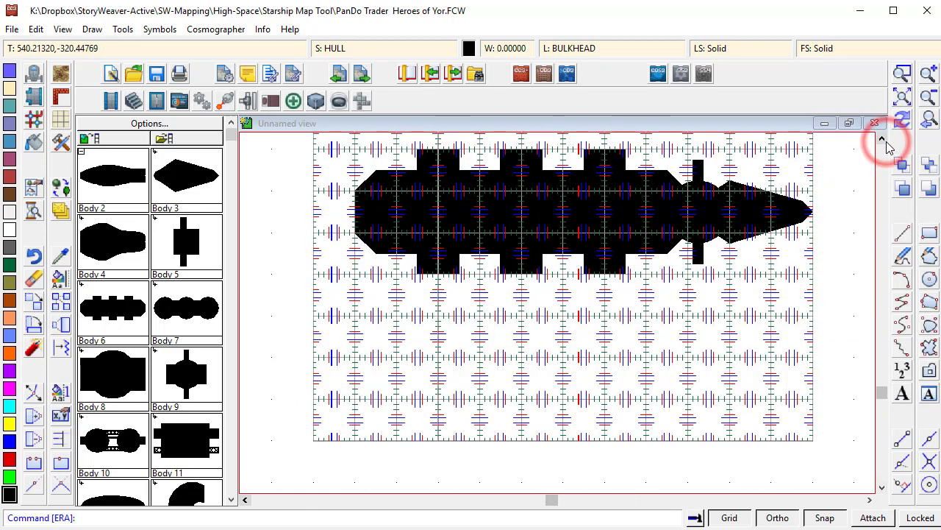
left_click(182, 445)
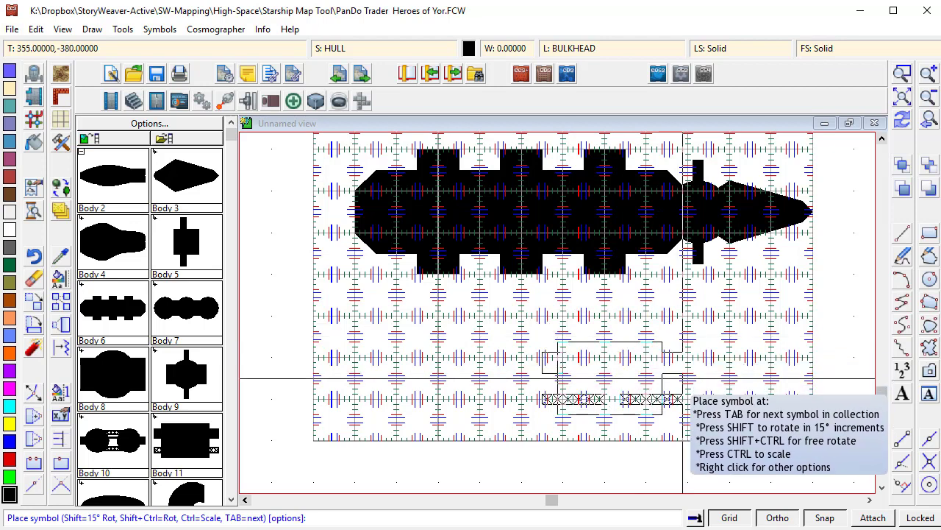
left_click(687, 378)
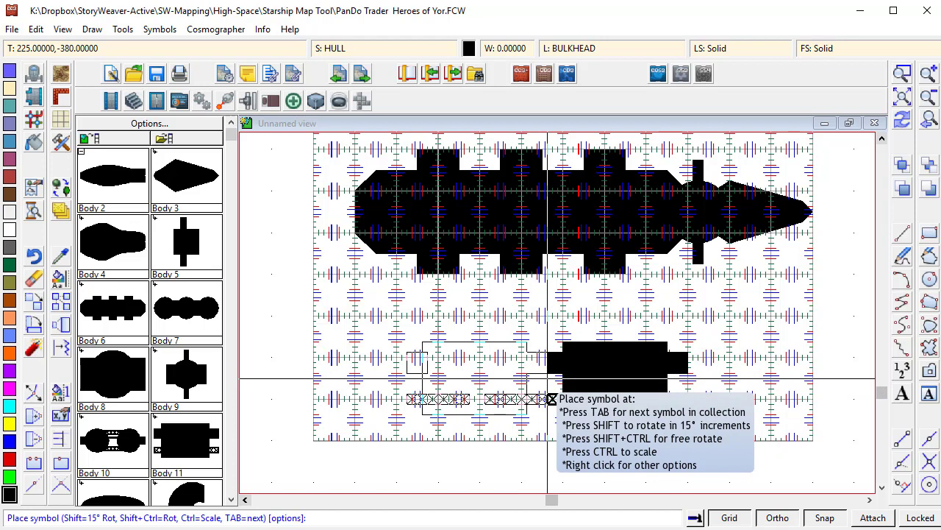
left_click(548, 379)
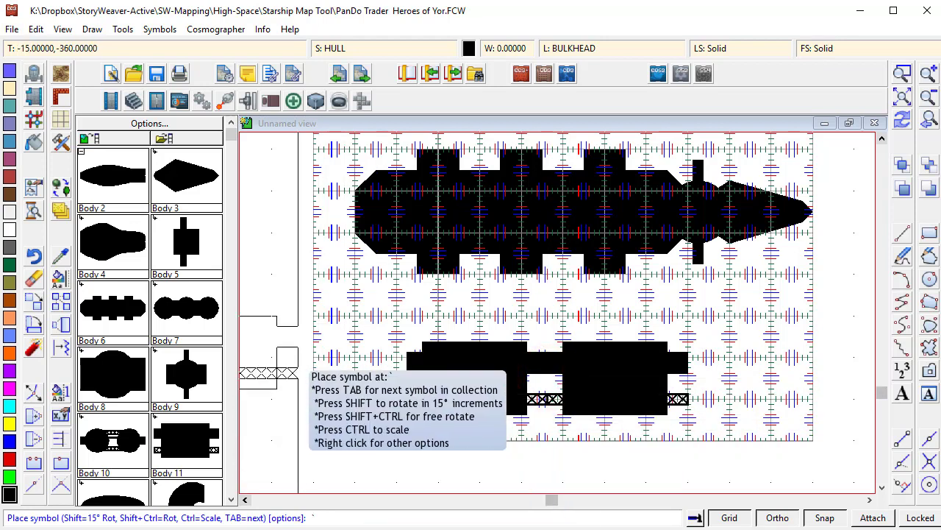
- Place a Body 5 symbol at the rear end of the bottom hull
left_click(183, 237)
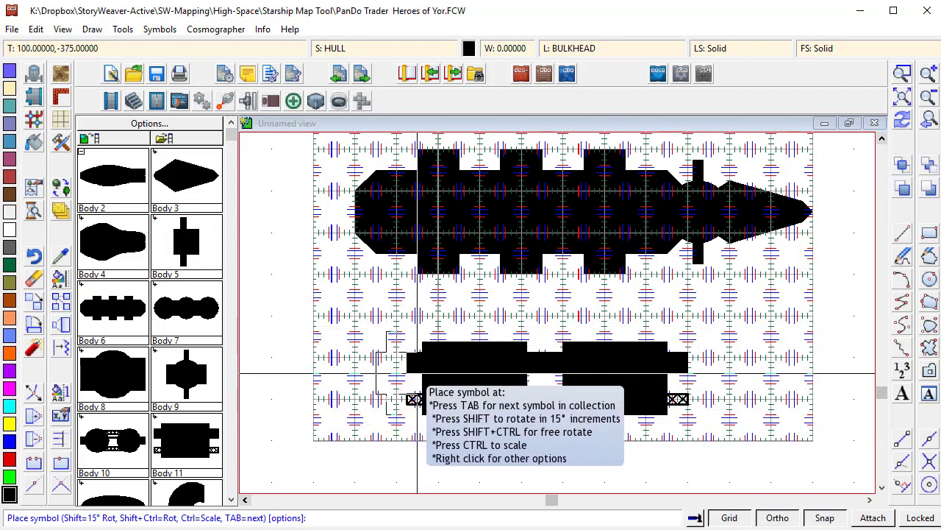
left_click(444, 373)
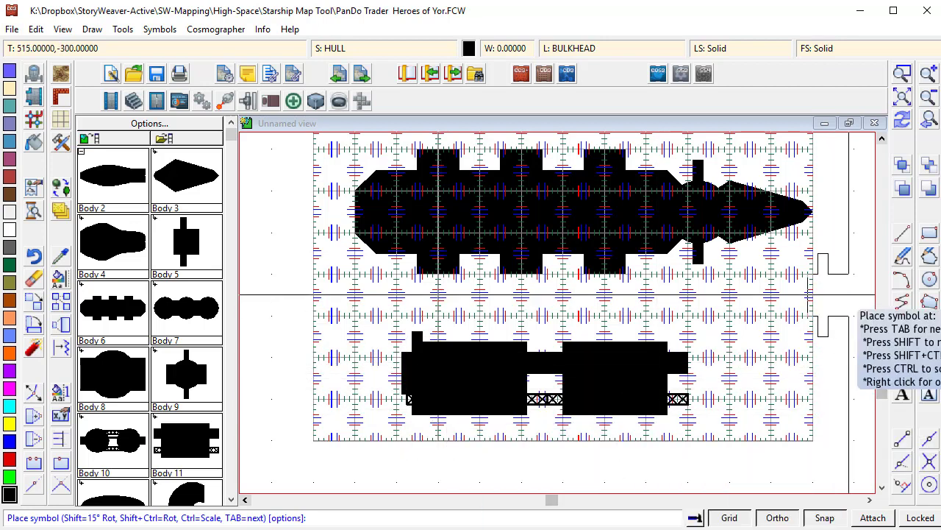
key("Escape")
key("Escape")
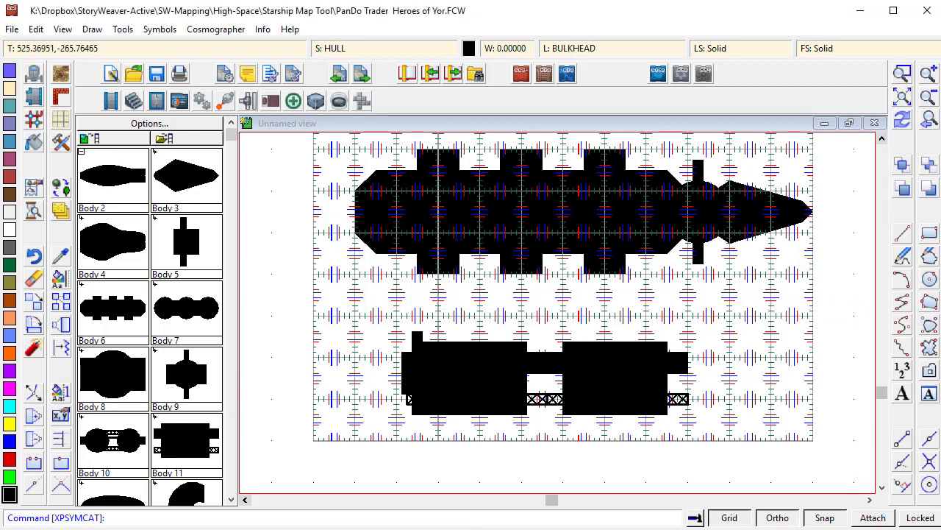
left_click(900, 100)
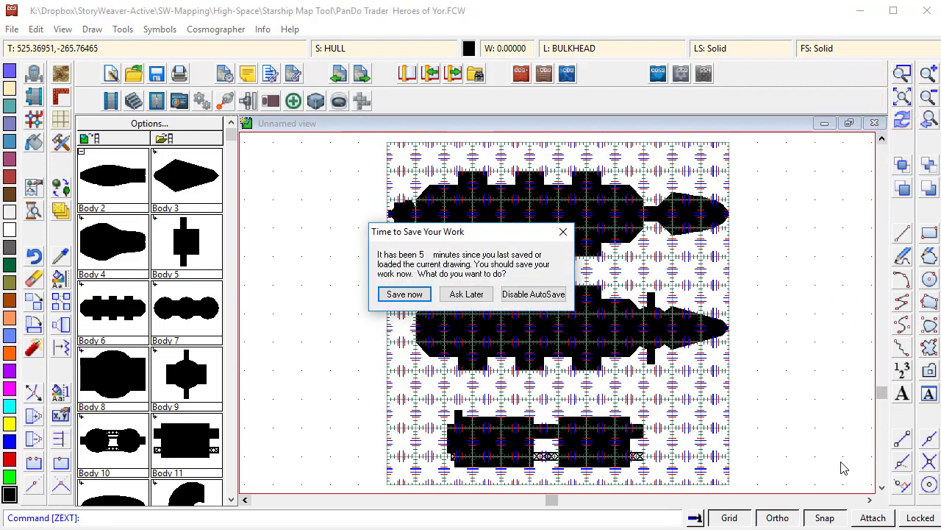
key("Escape")
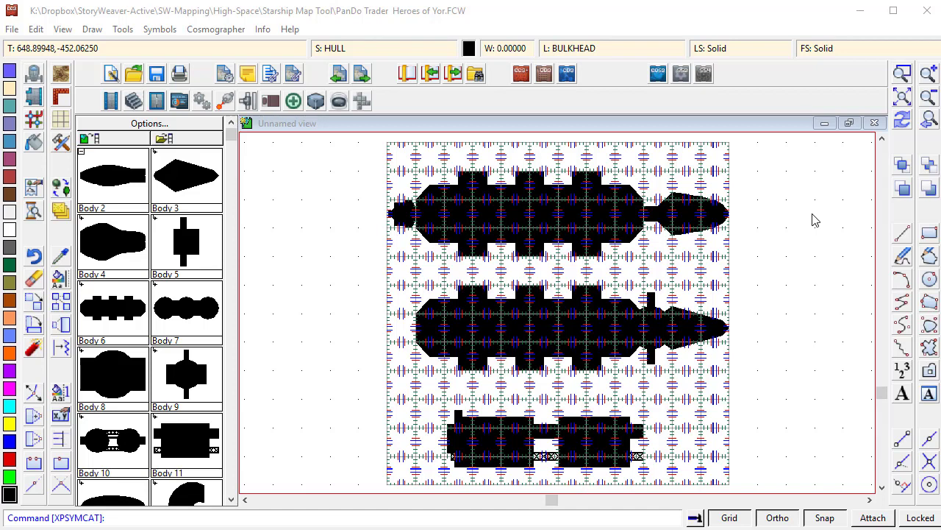
- Draw a mirrored Deck, Chrome floor polygon filling the central section of the top hull
left_click(903, 73)
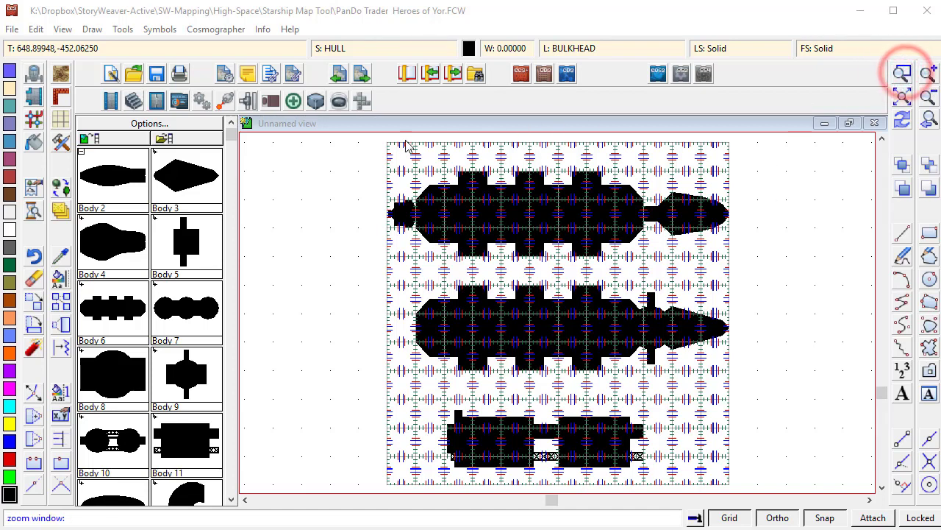
left_click(378, 146)
left_click(729, 257)
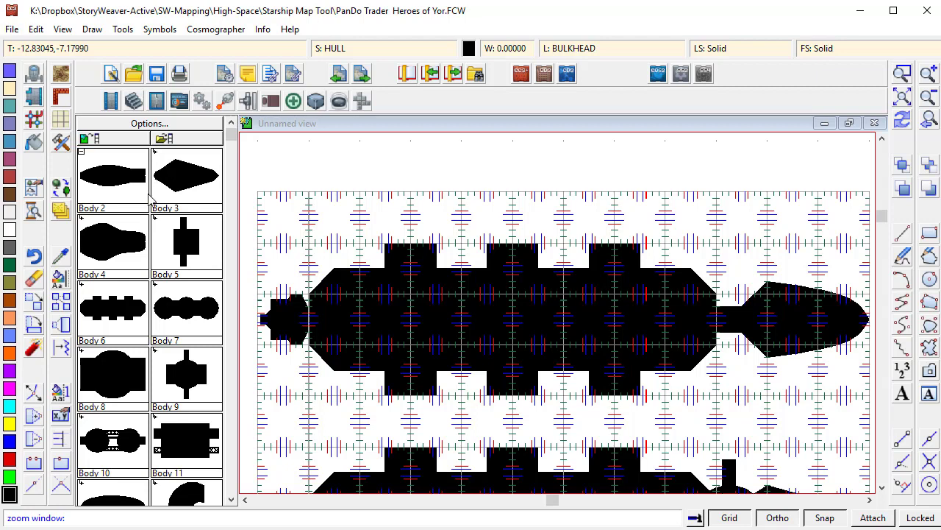
left_click(62, 145)
left_click_drag(668, 151, 666, 241)
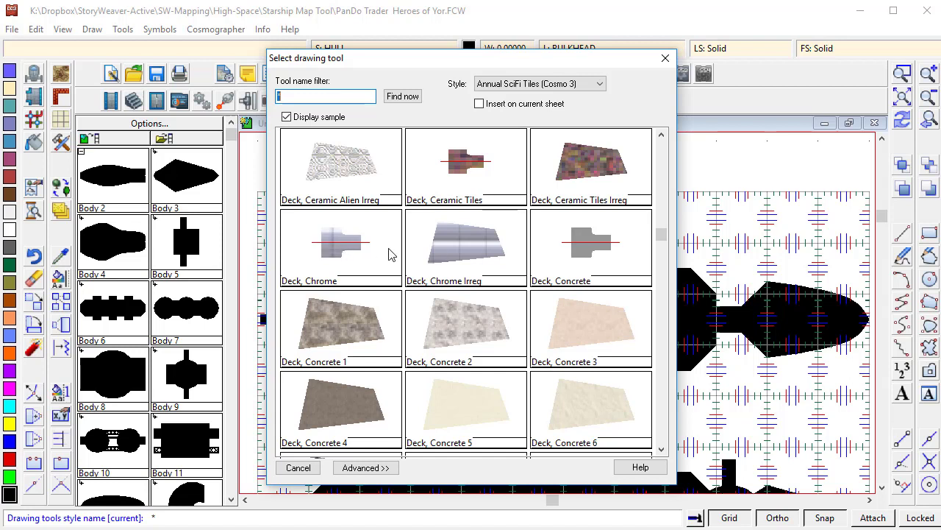
double_click(330, 248)
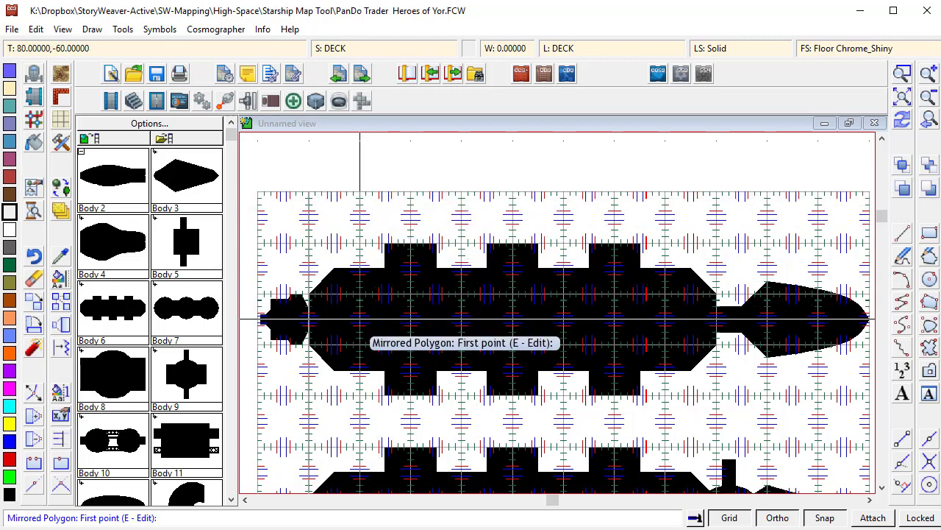
left_click(360, 319)
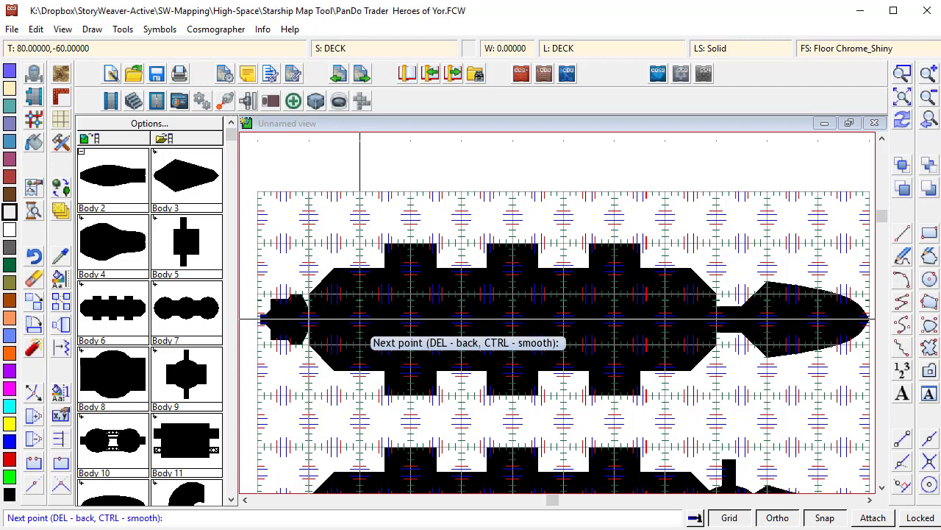
left_click(391, 249)
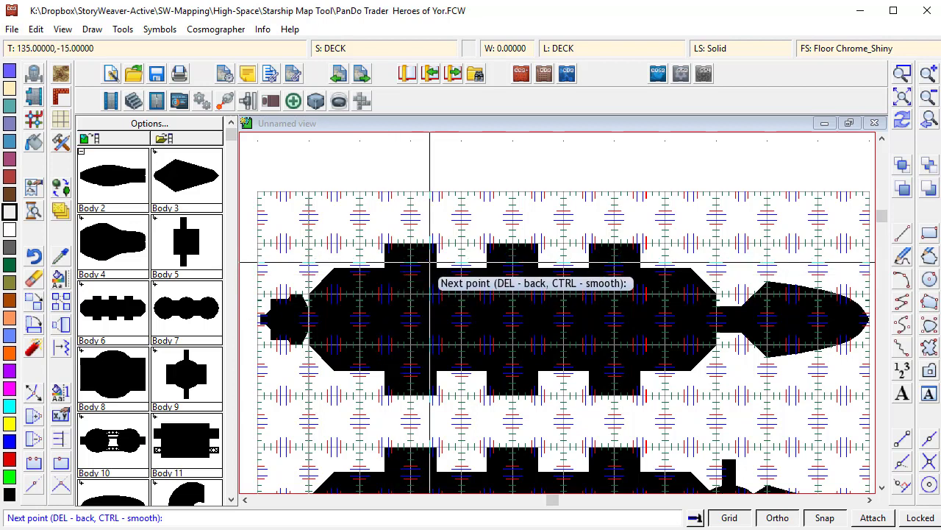
left_click(430, 274)
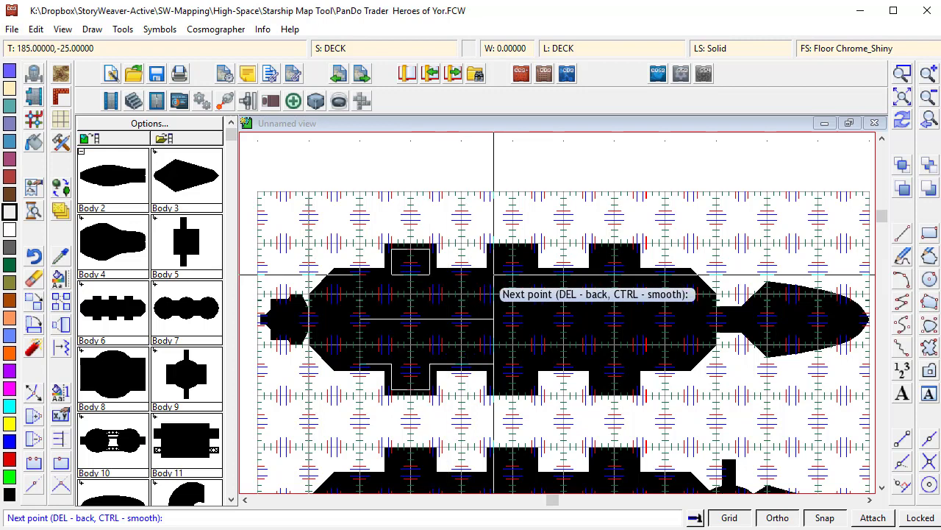
left_click(493, 274)
left_click(493, 248)
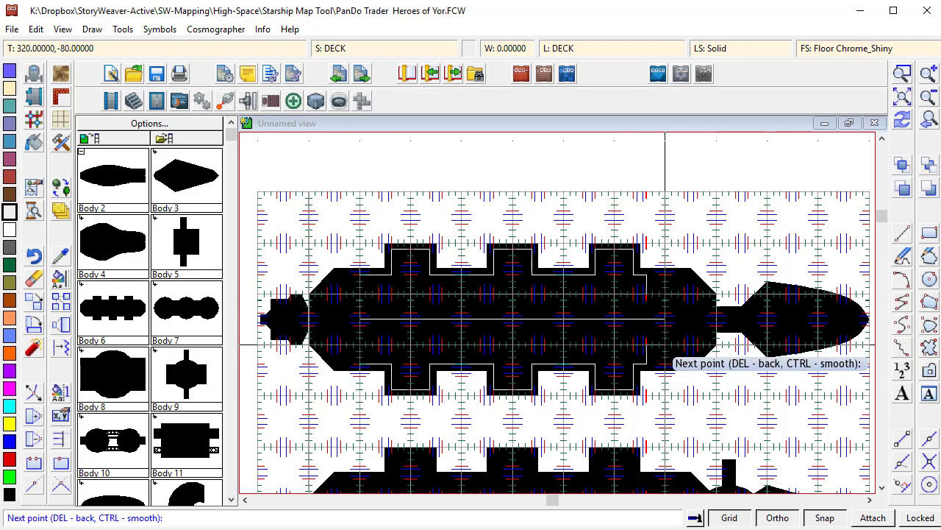
left_click(666, 344)
right_click(666, 344)
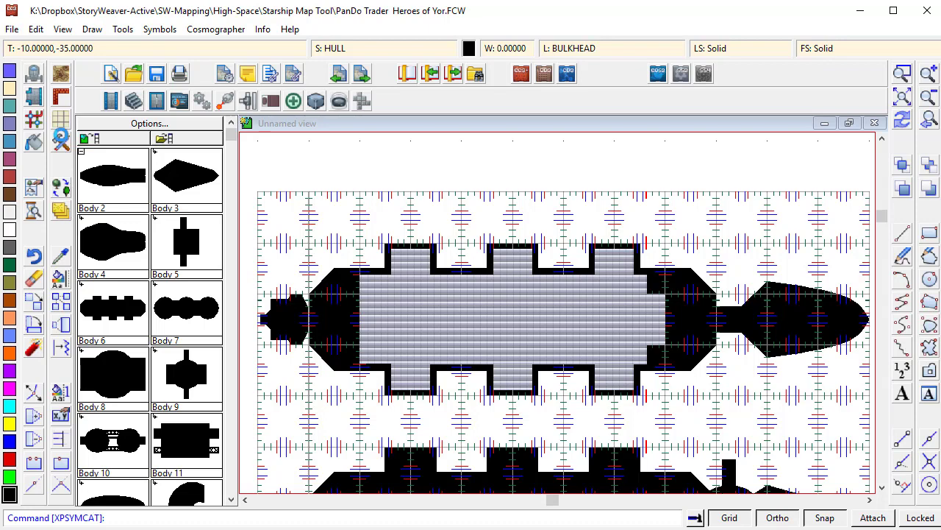
- Draw a Bulkhead, Hull 5 path along the edges of the chrome deck floor's upper half
left_click(61, 140)
scroll(459, 315, "up", 5)
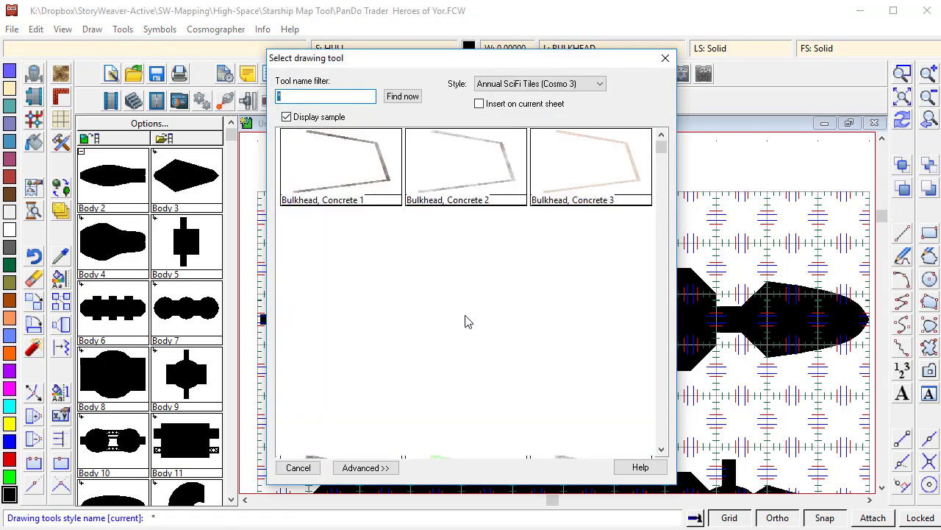
scroll(593, 338, "down", 3)
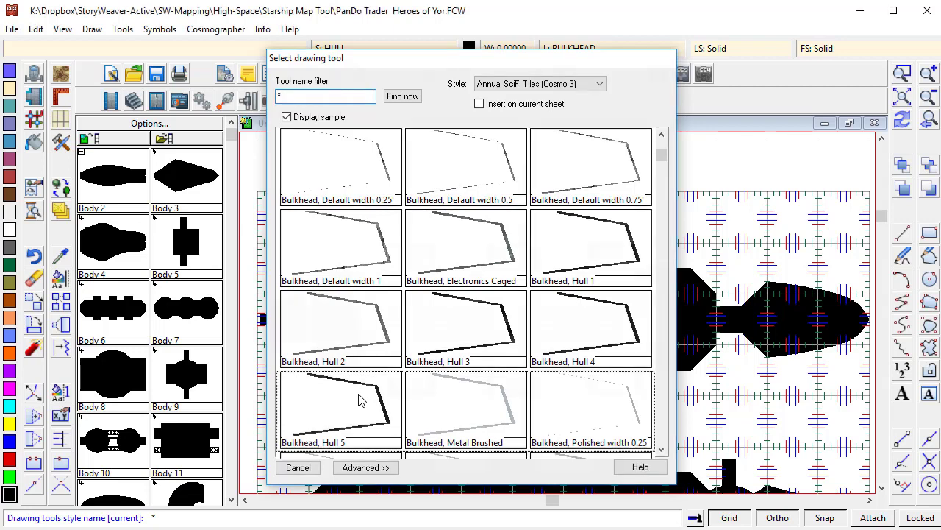
double_click(359, 399)
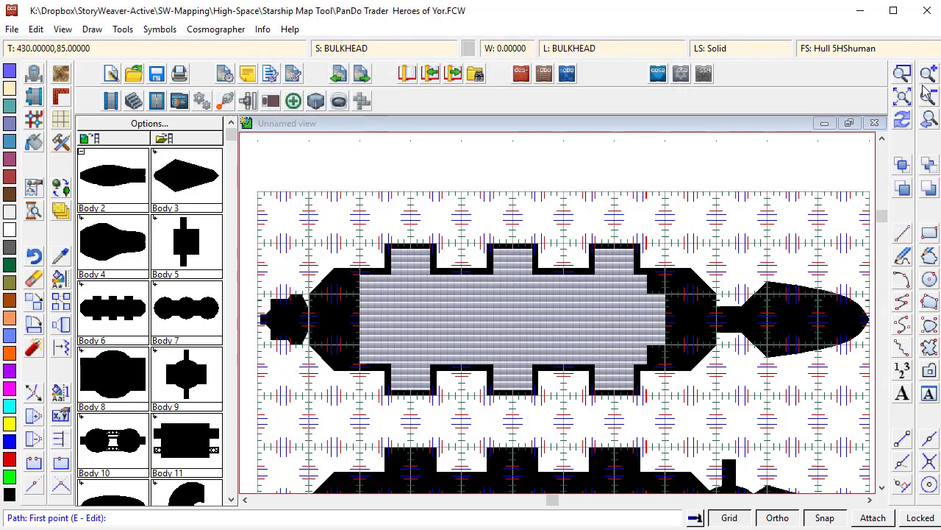
left_click(351, 215)
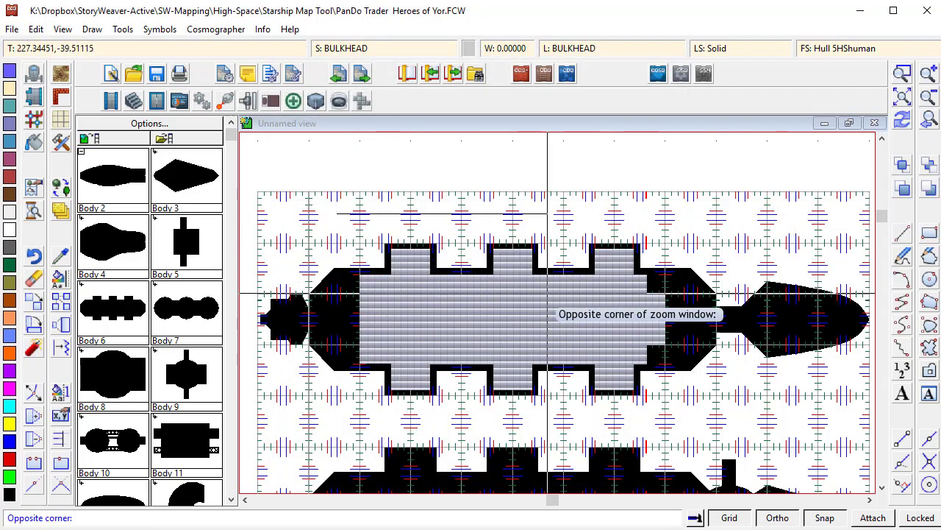
left_click(677, 322)
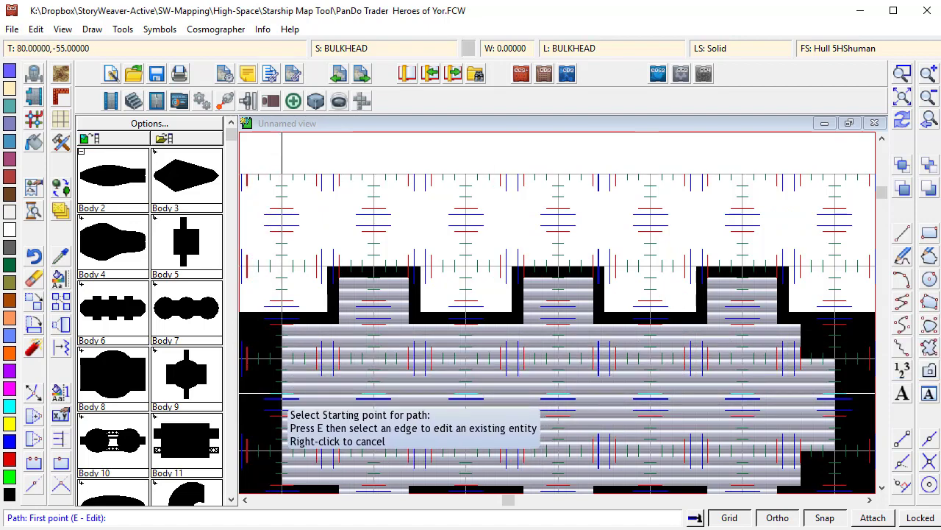
left_click(316, 400)
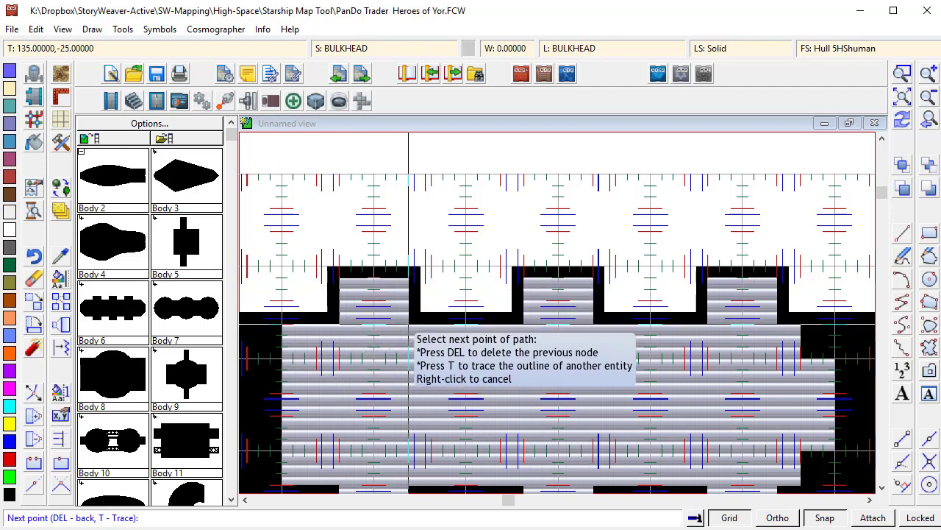
left_click(524, 323)
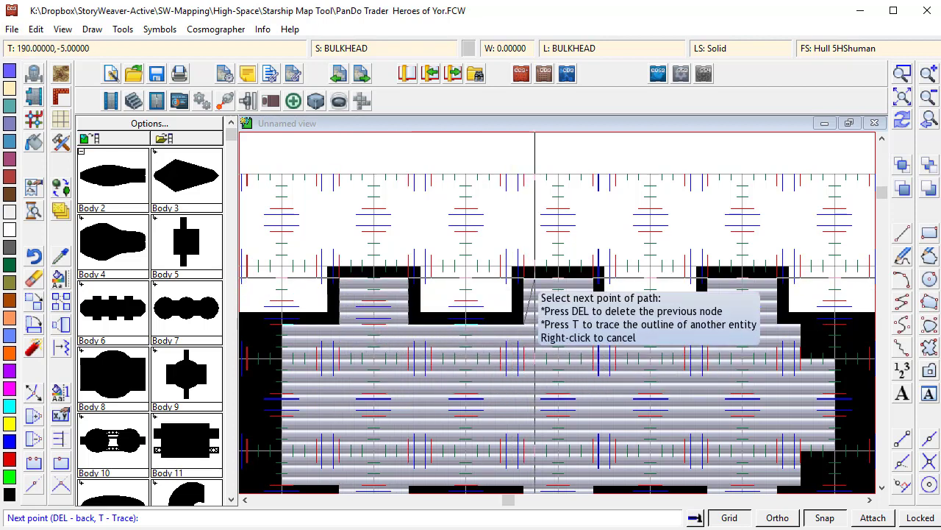
left_click(535, 279)
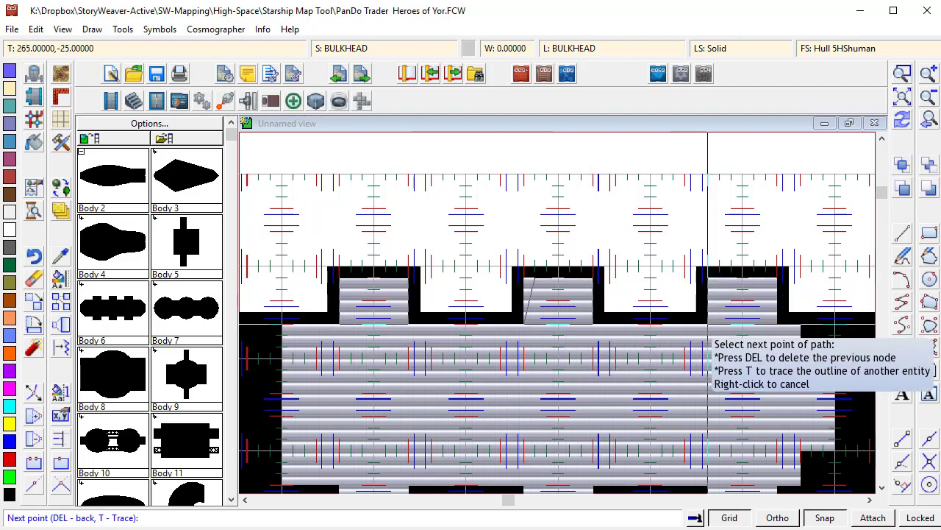
left_click(777, 277)
left_click(777, 324)
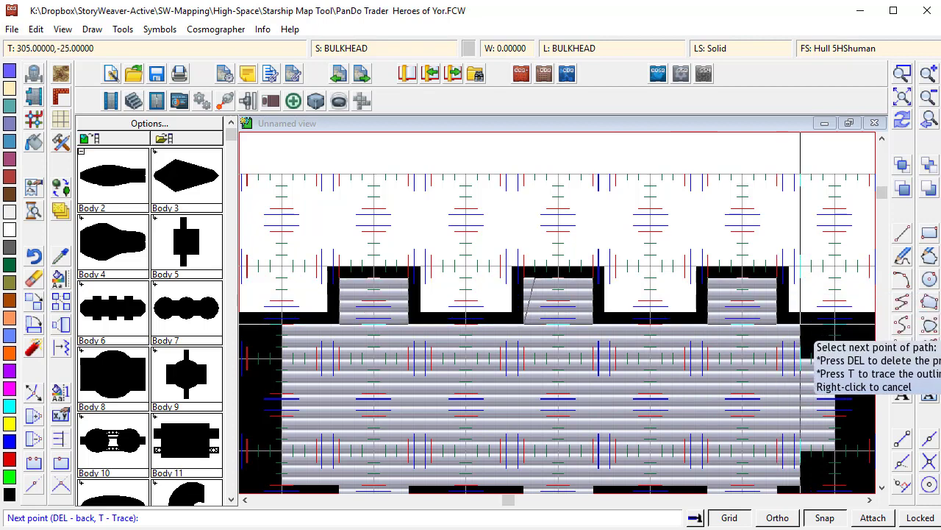
left_click(801, 323)
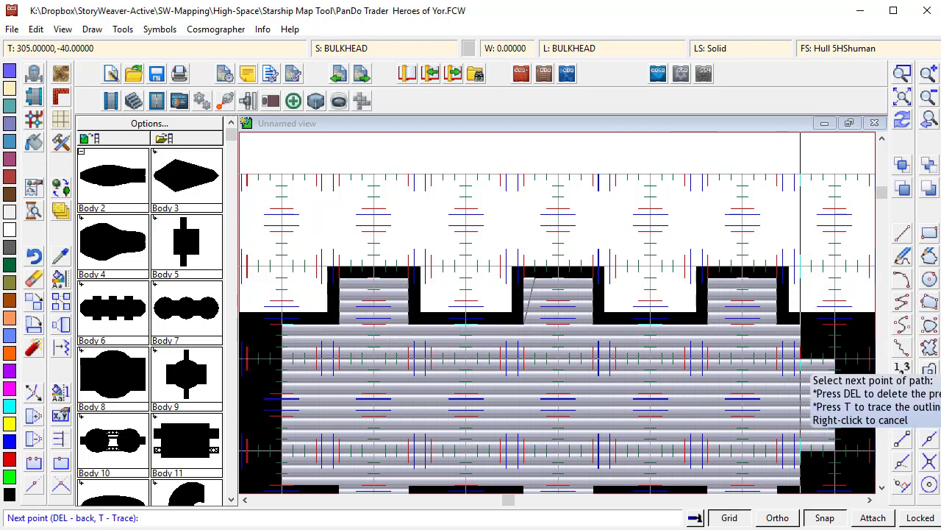
left_click(801, 358)
left_click(835, 358)
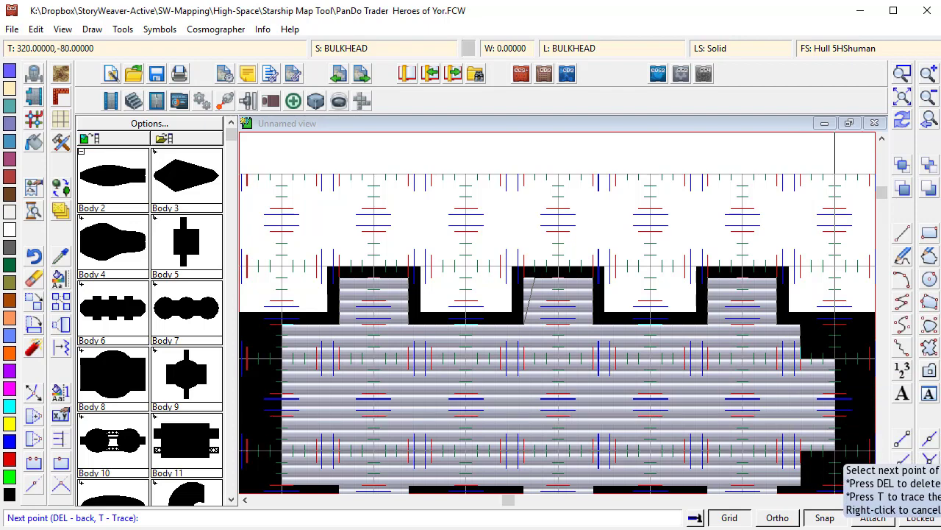
scroll(835, 456, "down", 3)
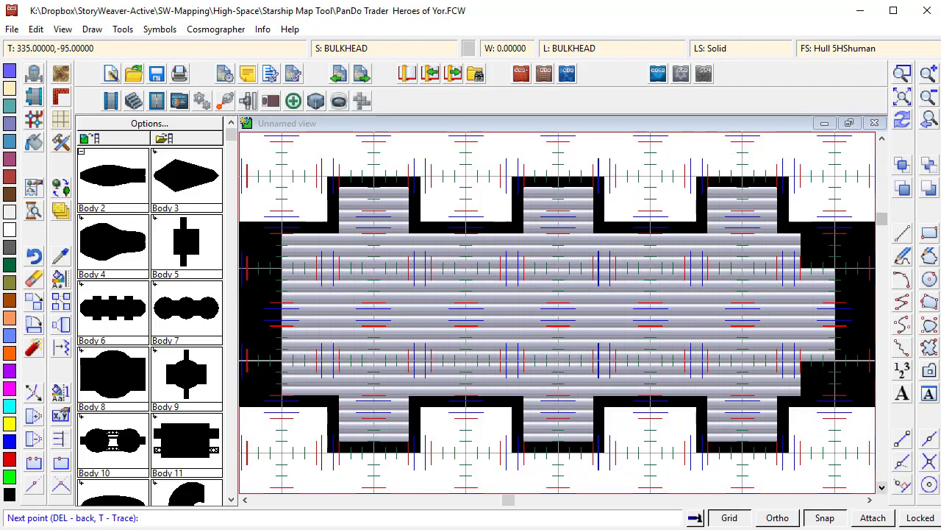
left_click(776, 395)
left_click(776, 440)
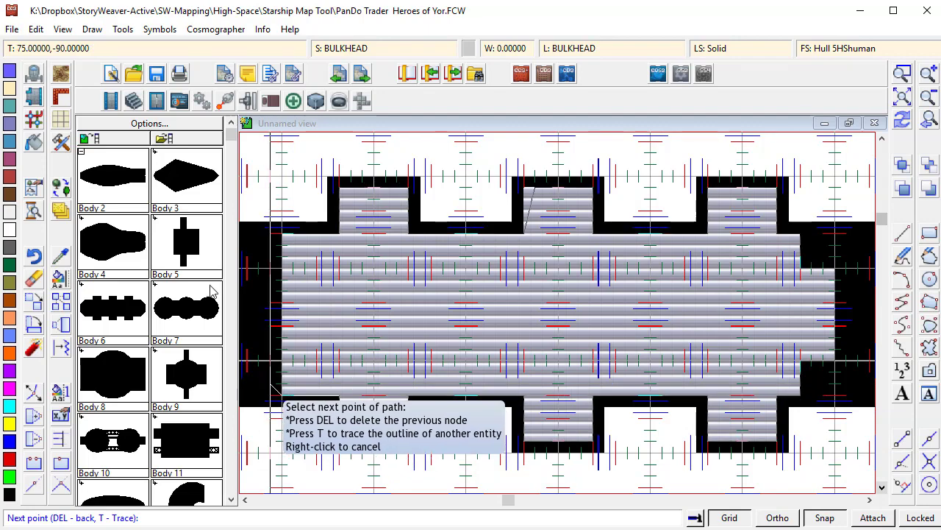
right_click(282, 257)
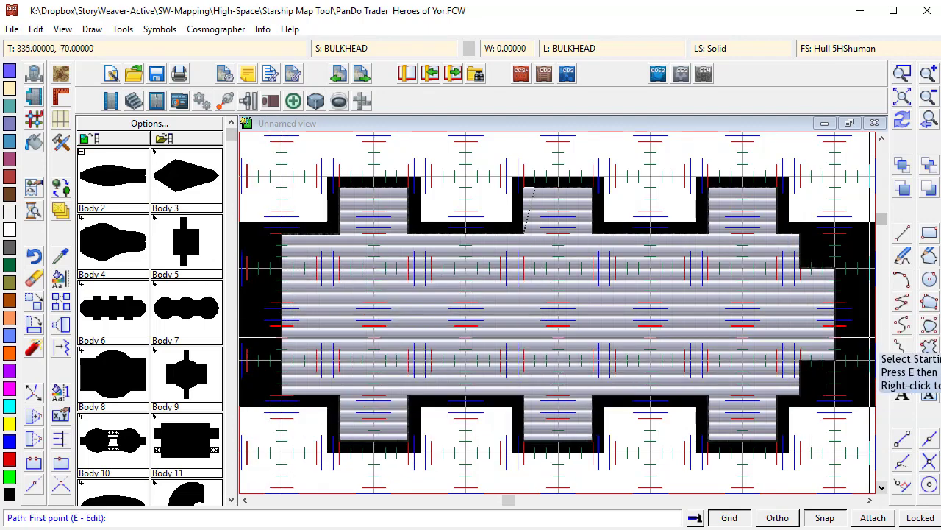
- Redraw the sheet effects and node-edit the bulkhead path to straighten its slanted segment at the middle notch
left_click(60, 213)
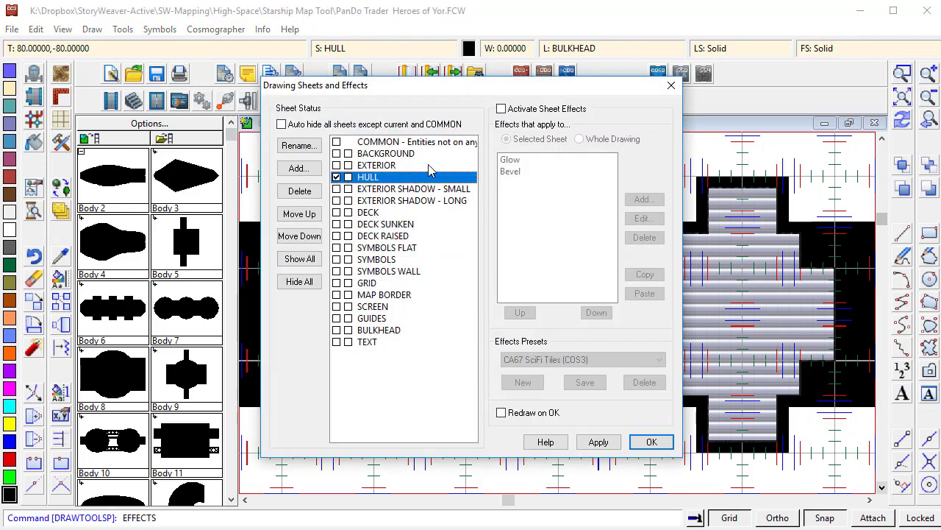
left_click(651, 441)
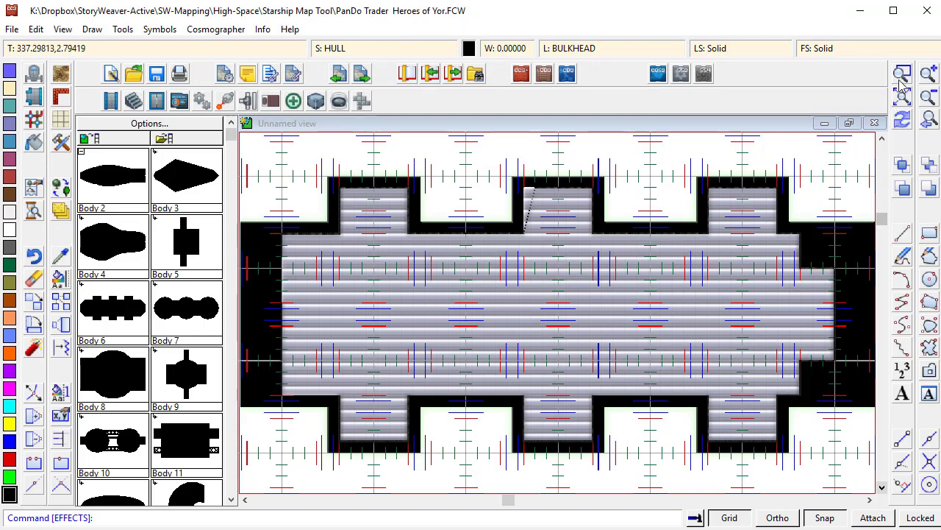
left_click(302, 178)
left_click(543, 310)
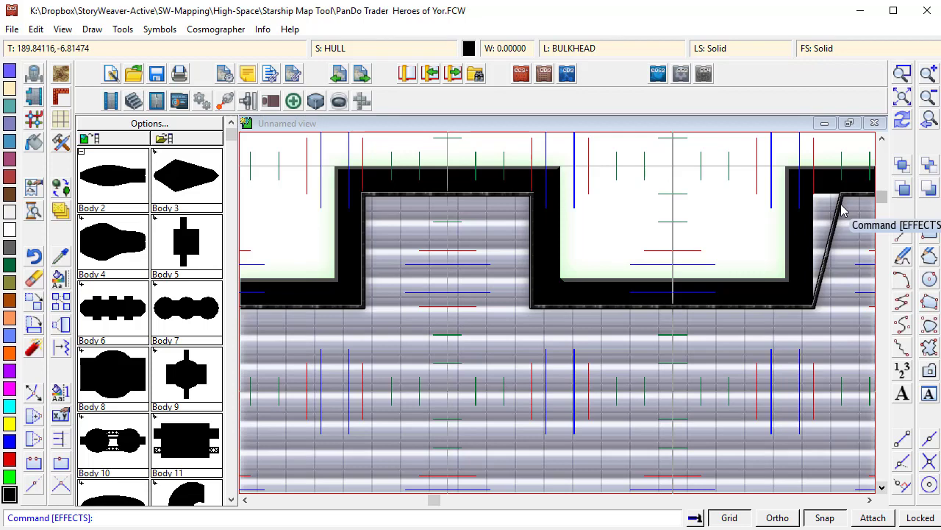
left_click(34, 401)
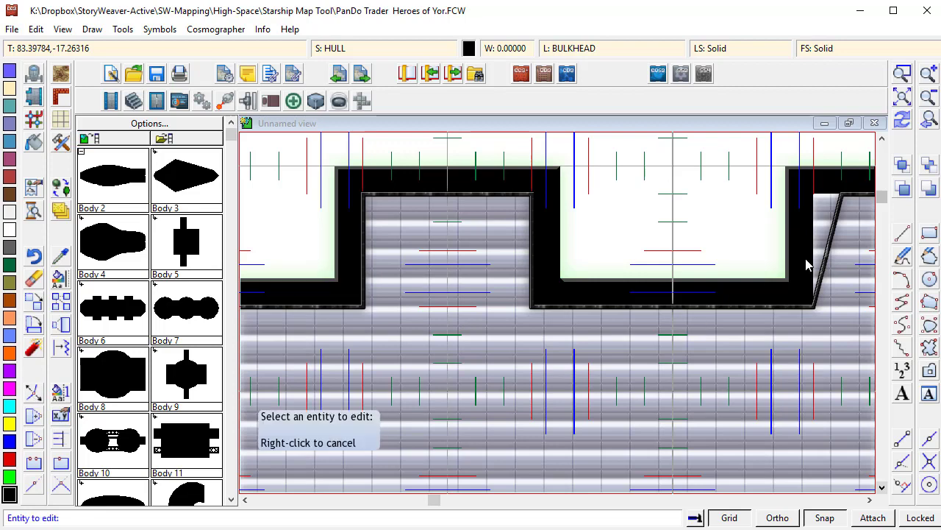
left_click(839, 206)
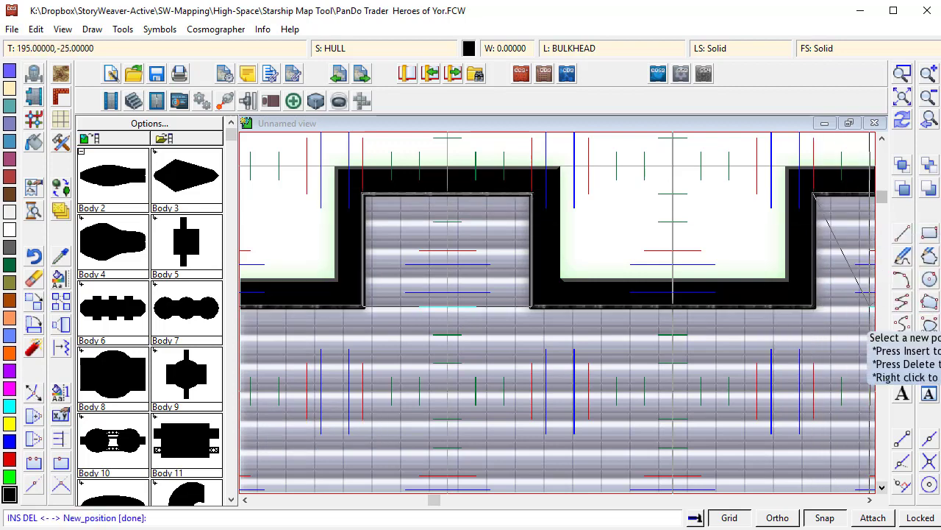
left_click(870, 302)
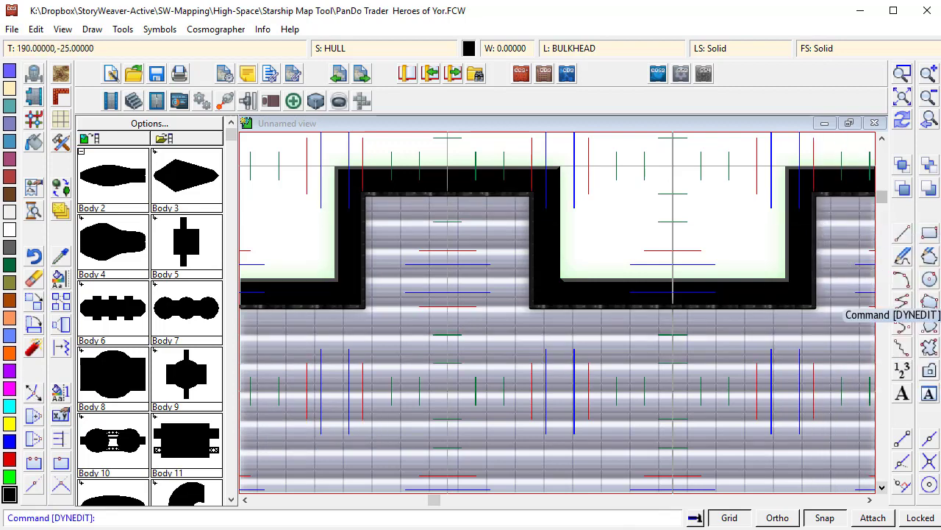
left_click(927, 100)
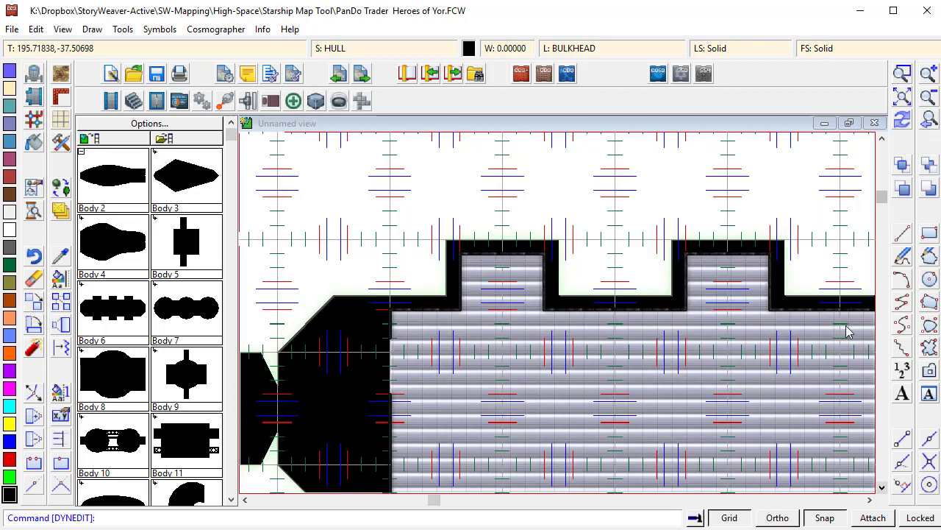
left_click(881, 487)
left_click(881, 487)
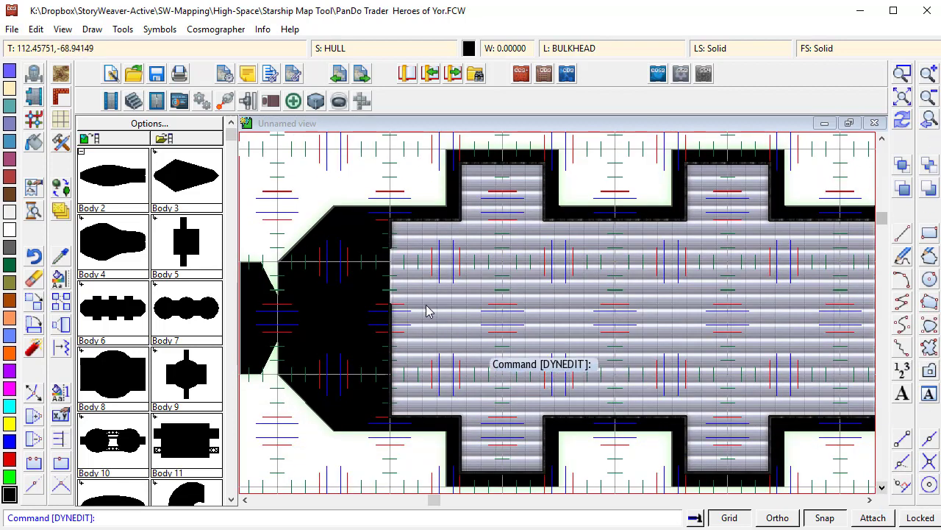
left_click(869, 500)
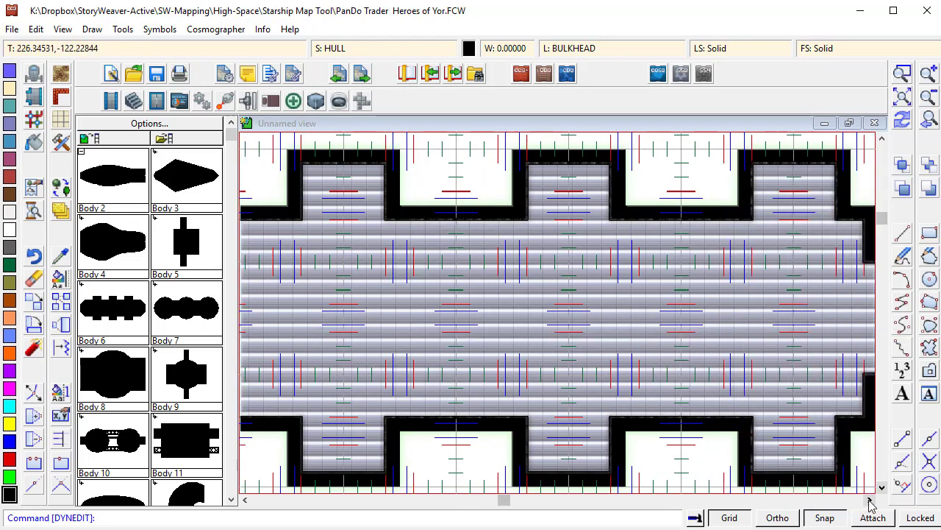
left_click(870, 499)
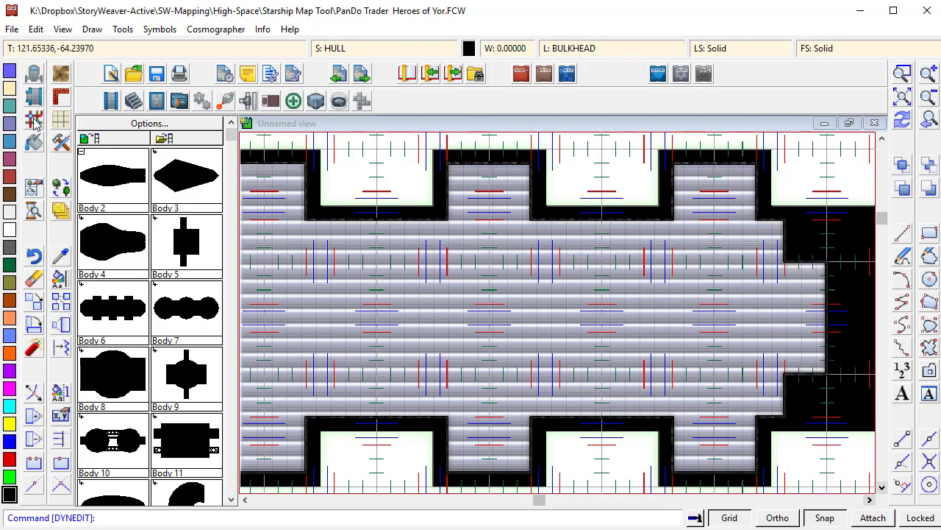
left_click(63, 145)
double_click(351, 407)
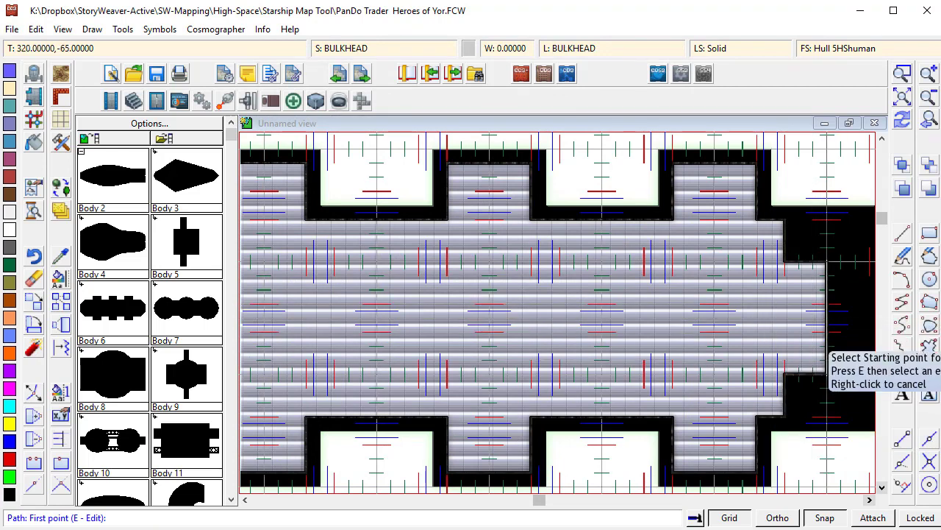
left_click(826, 305)
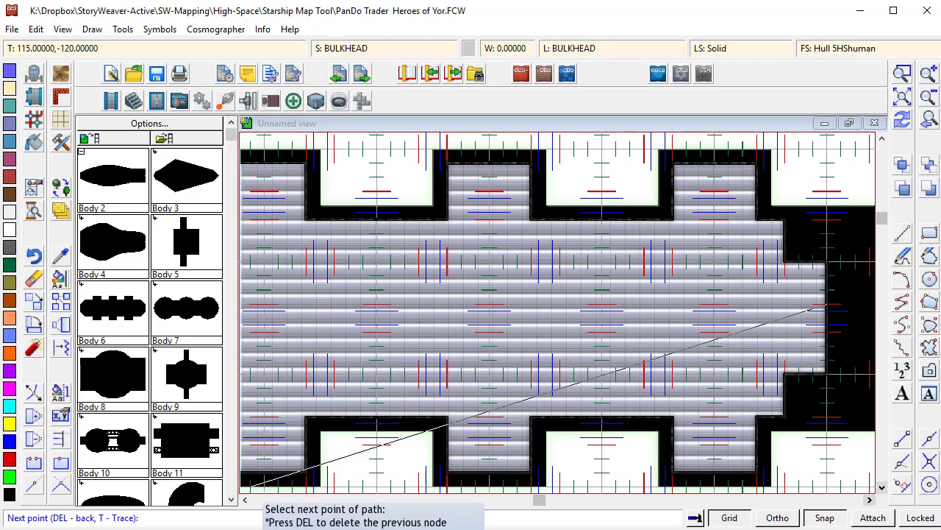
left_click(245, 499)
left_click(246, 499)
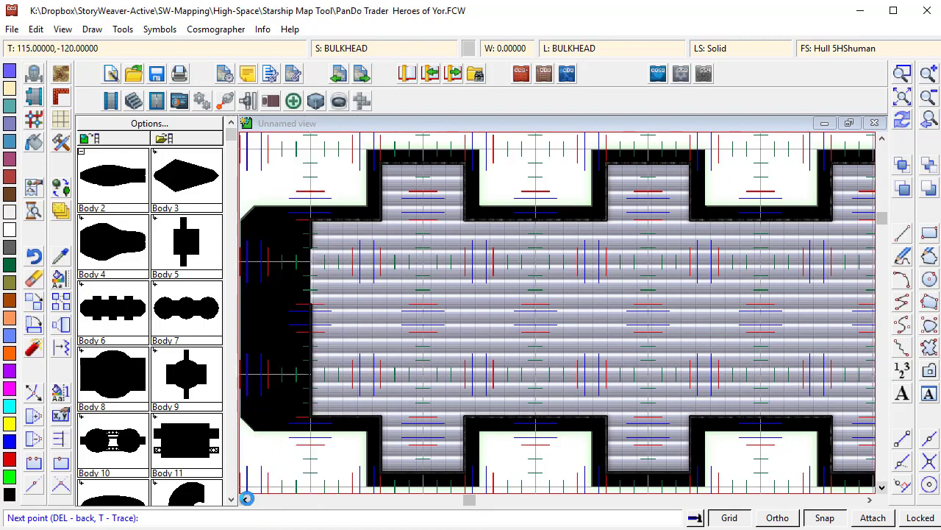
right_click(746, 375)
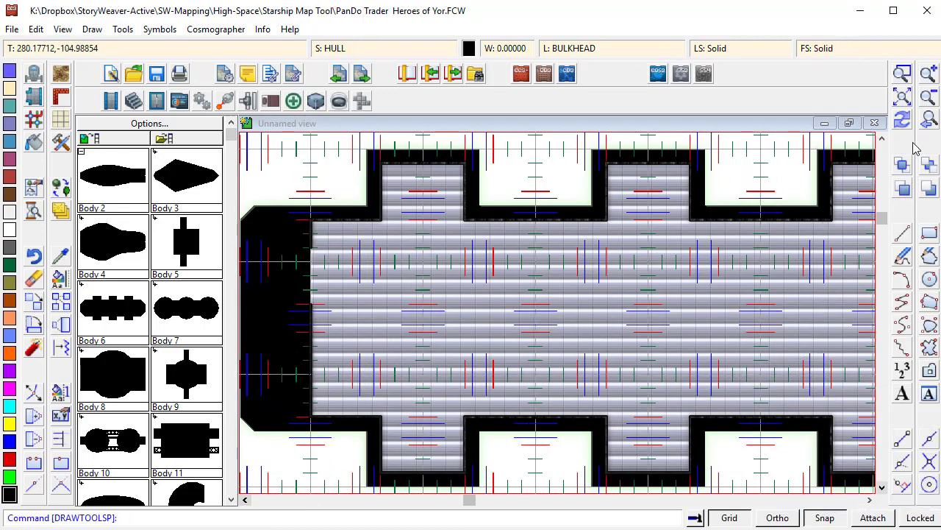
- Draw a straight Bulkhead, Hull 5 wall along the top edge of a central lengthwise corridor through the deck
left_click(929, 95)
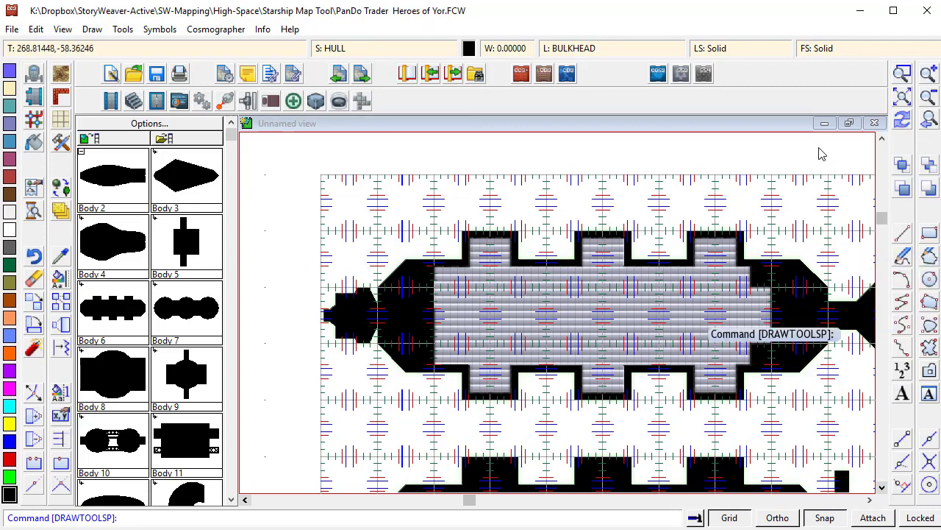
left_click(909, 75)
left_click(710, 246)
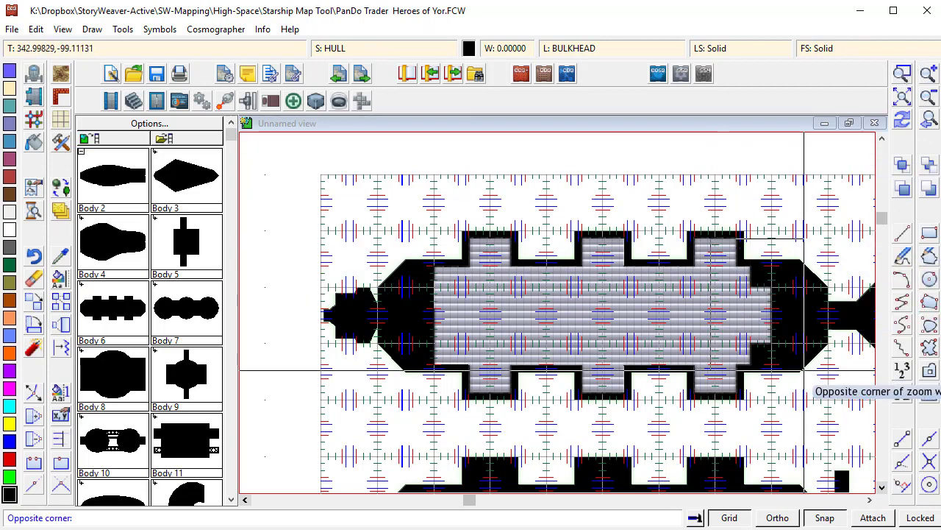
left_click(803, 375)
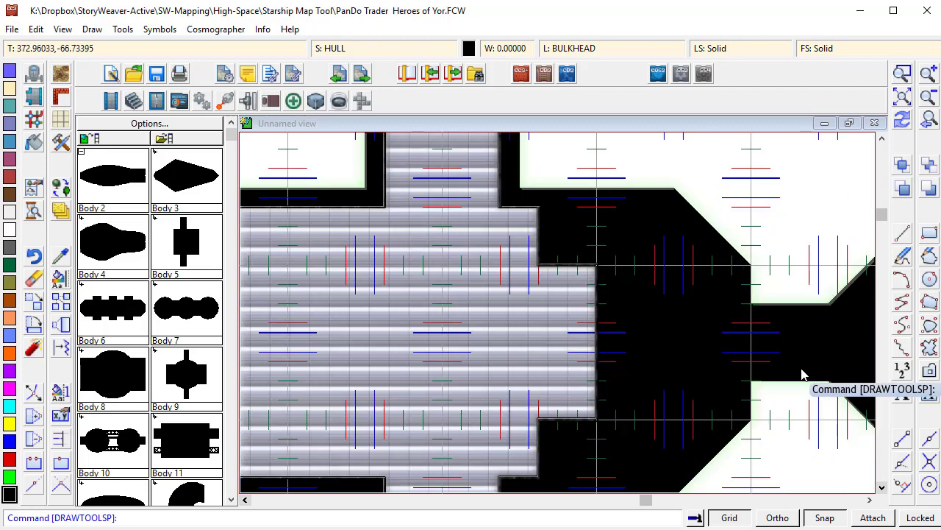
left_click(54, 144)
double_click(360, 411)
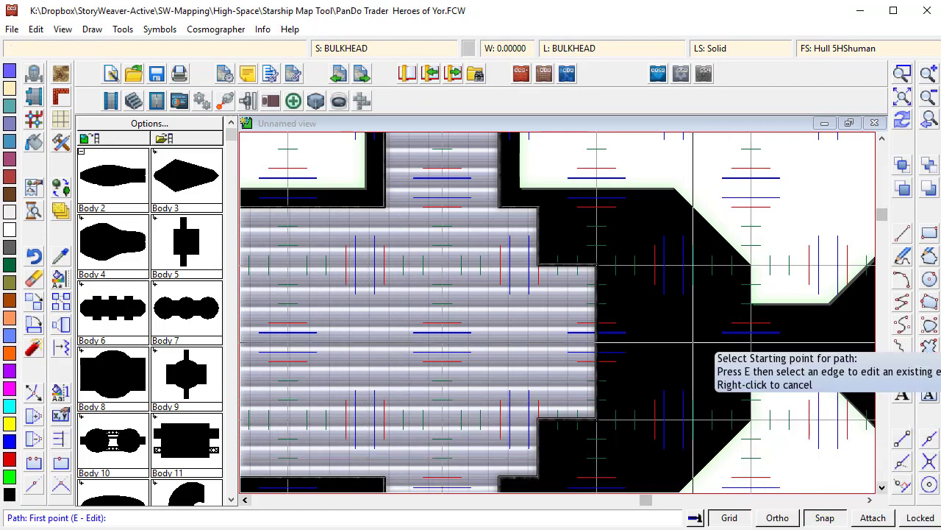
left_click(596, 323)
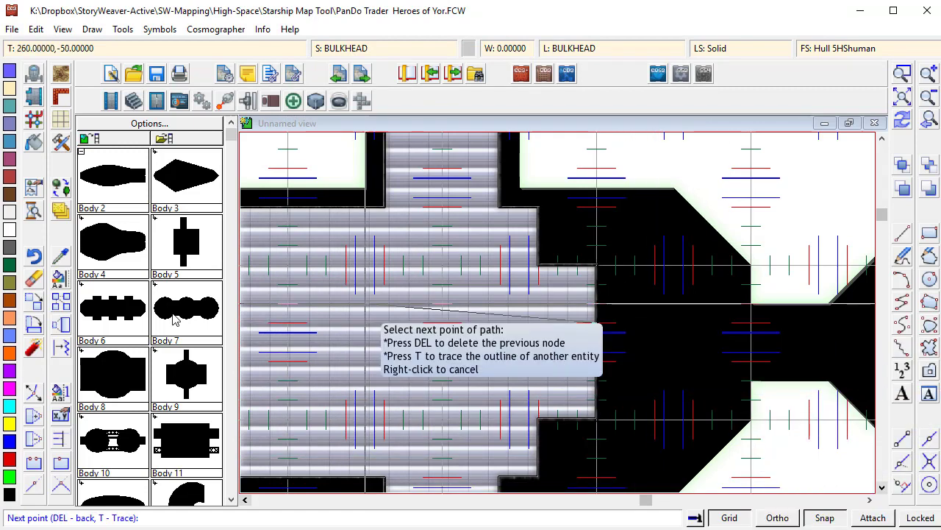
left_click(278, 502)
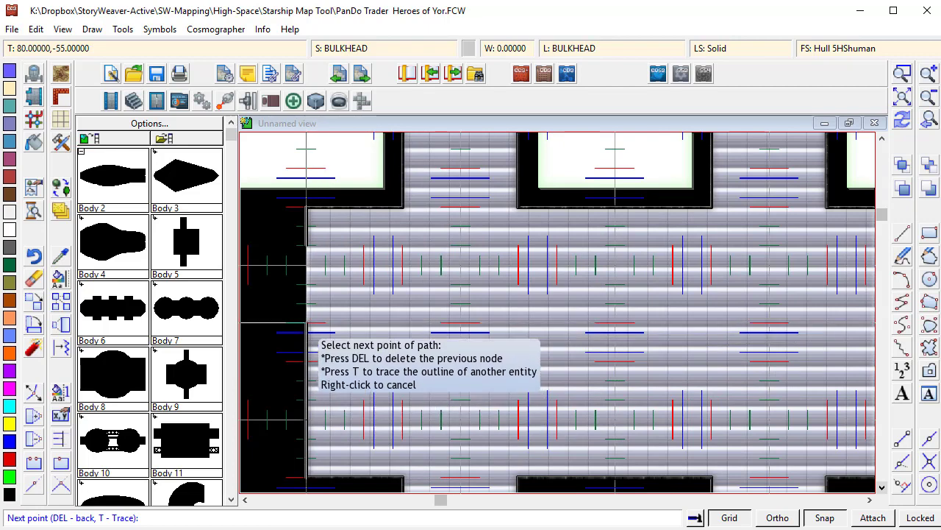
left_click(306, 322)
right_click(305, 322)
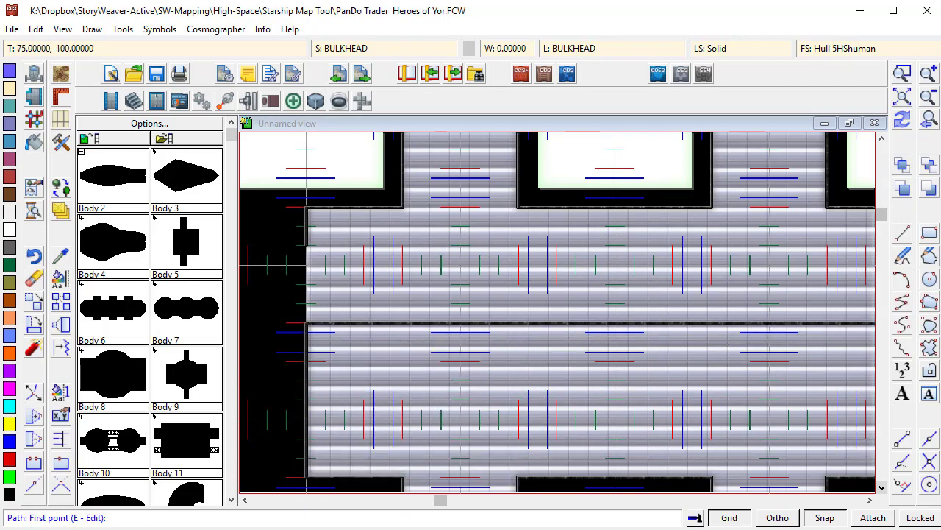
- Draw a parallel Bulkhead, Hull 5 wall along the corridor's bottom edge
left_click(306, 360)
left_click(499, 501)
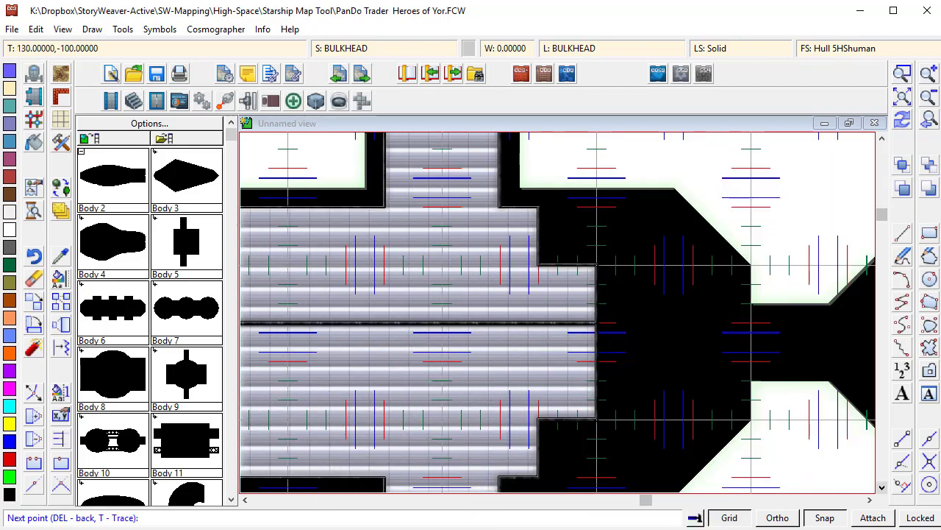
left_click(596, 360)
right_click(596, 360)
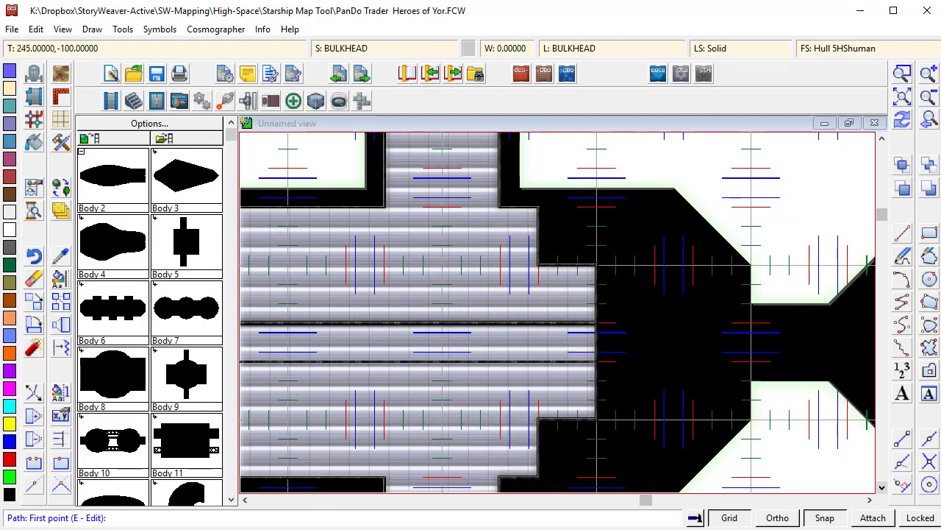
- Draw a short vertical bulkhead across the corridor near its right end
left_click(244, 500)
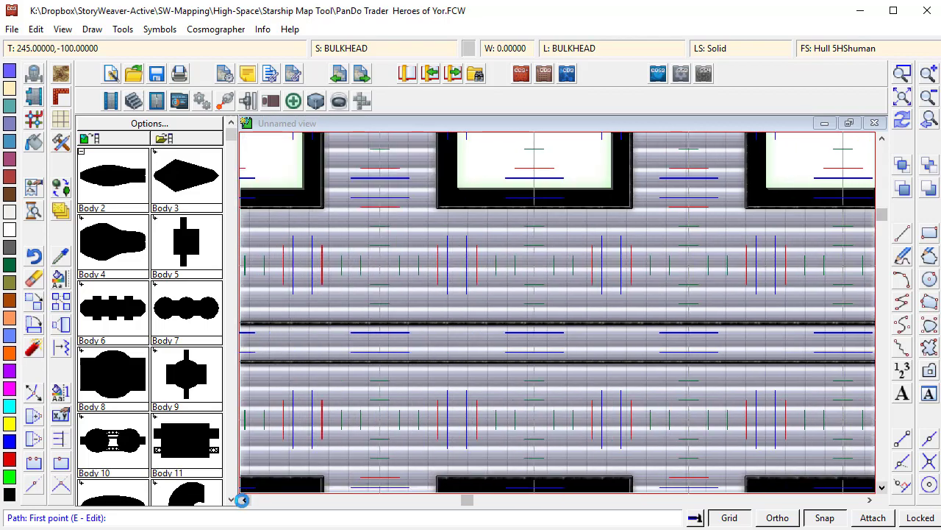
left_click(243, 500)
left_click(243, 500)
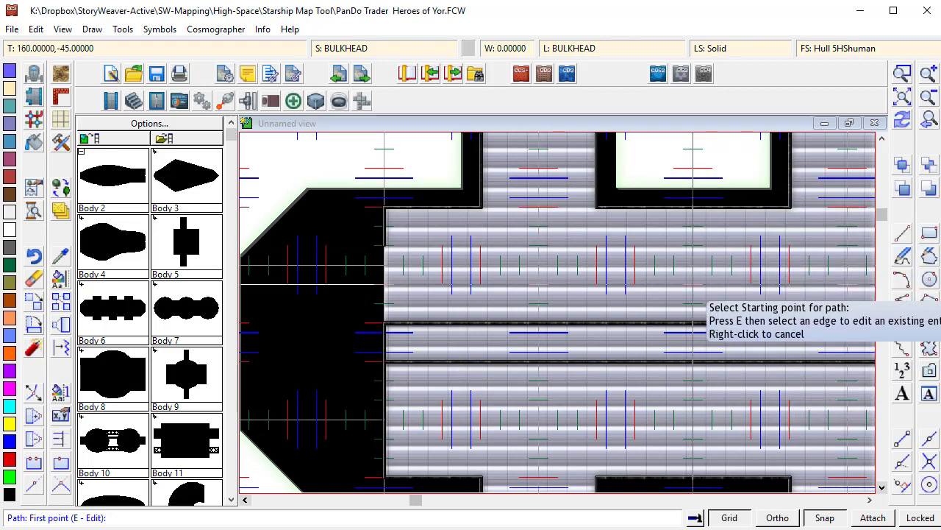
left_click(694, 323)
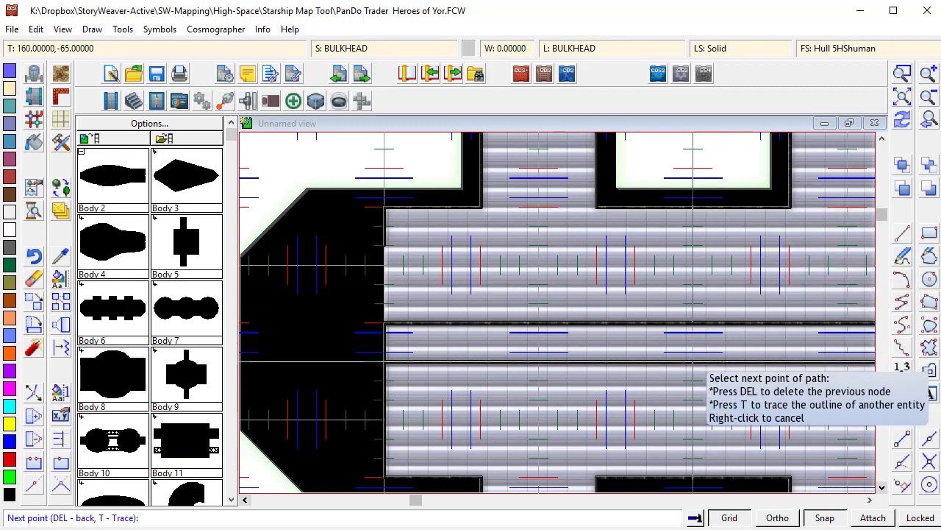
left_click(693, 361)
right_click(694, 360)
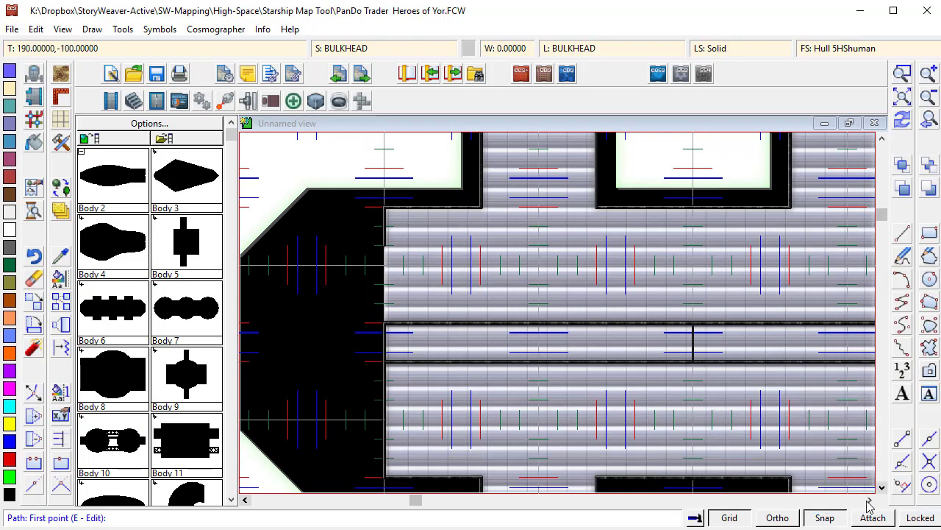
- Reselect Bulkhead, Hull 5 and draw a second short vertical bulkhead across the corridor further left
left_click_drag(869, 499, 869, 499)
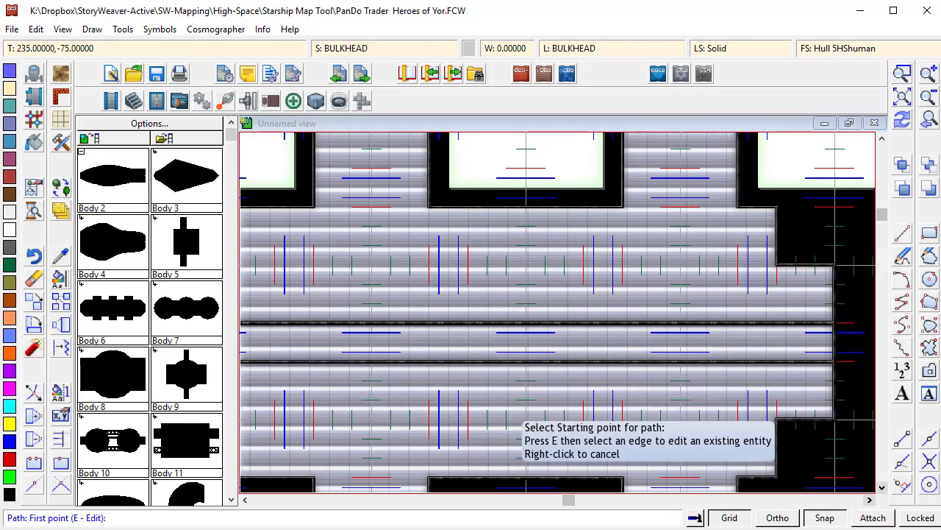
left_click(526, 360)
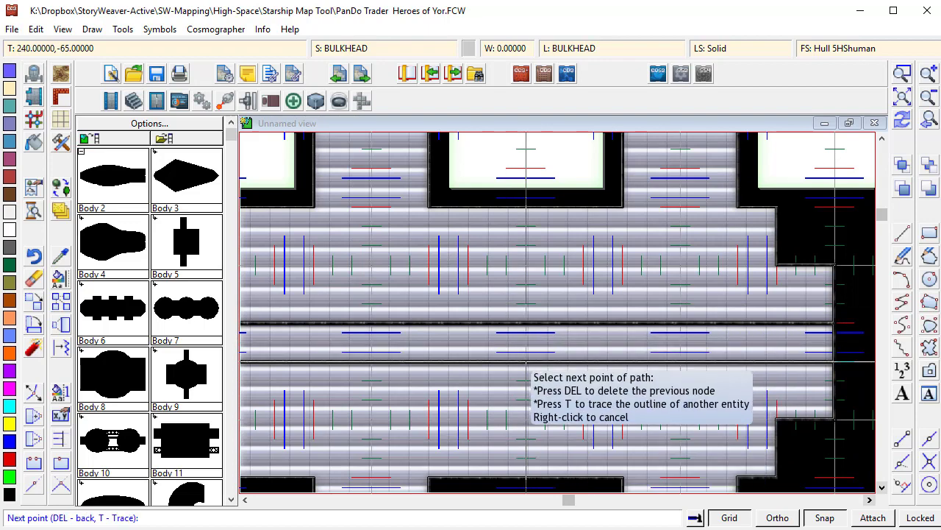
left_click(526, 303)
right_click(526, 303)
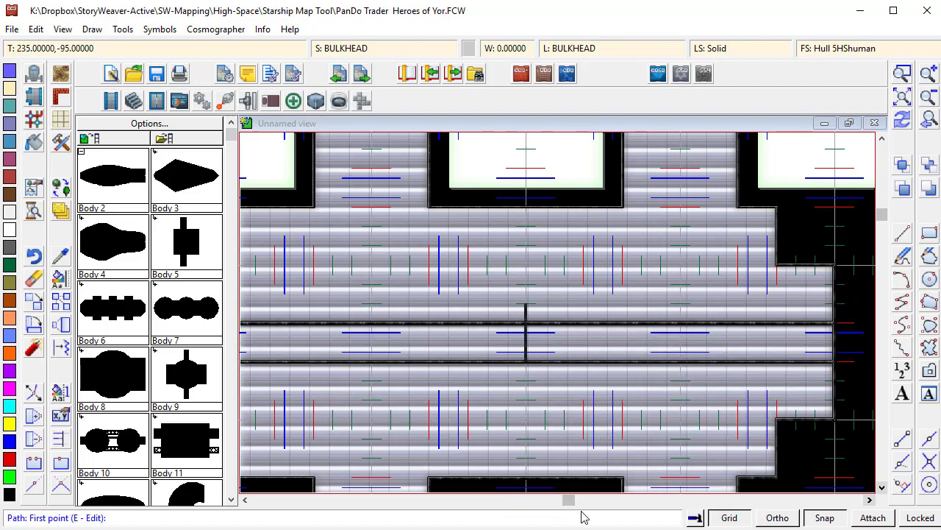
right_click(536, 324)
right_click(535, 336)
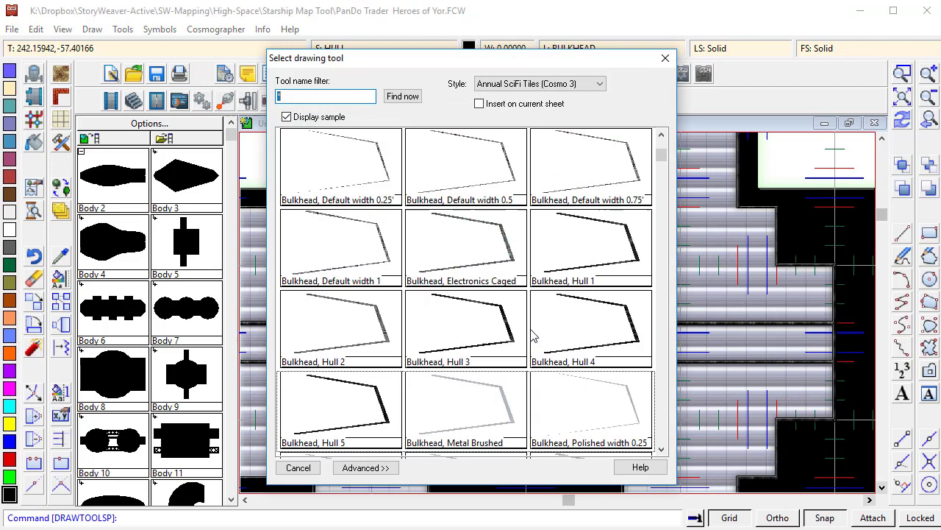
double_click(369, 412)
left_click(526, 361)
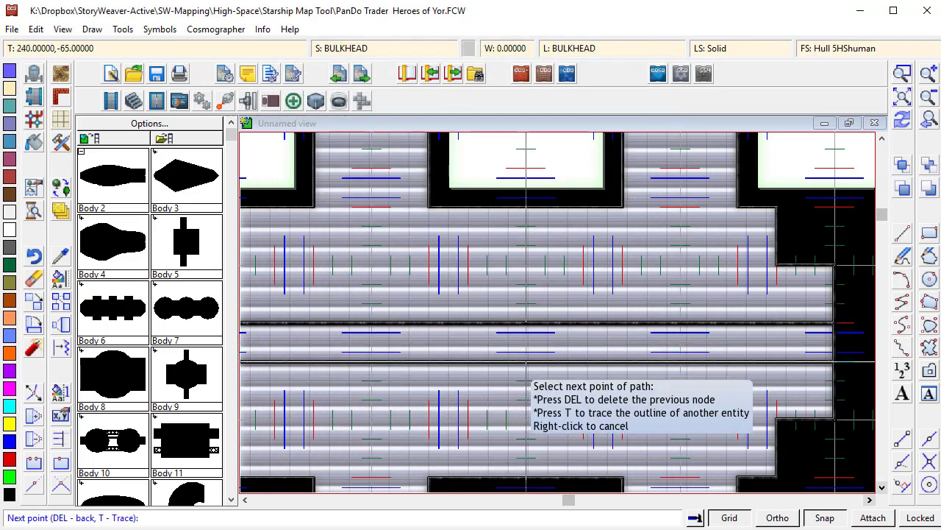
left_click(526, 323)
right_click(526, 324)
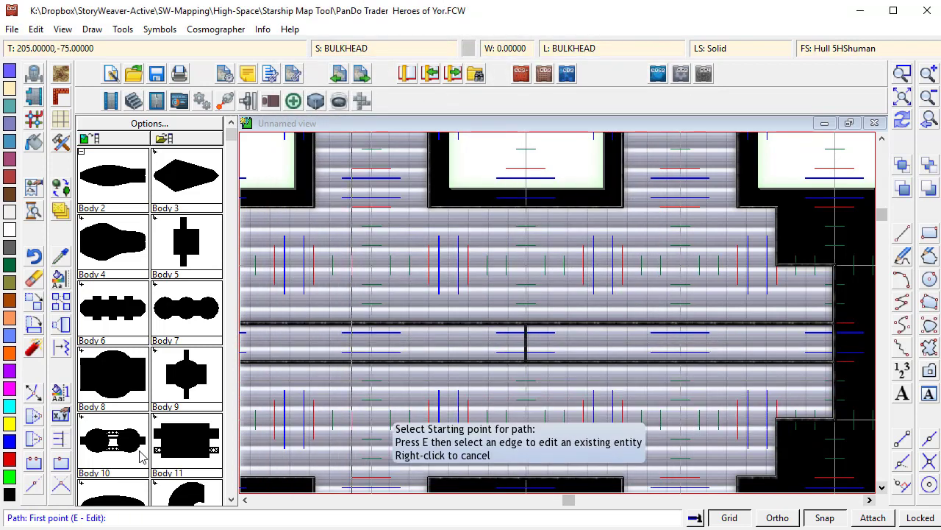
- Draw two vertical bulkheads from the upper hull wall down to the corridor, dividing the upper deck section
left_click(928, 103)
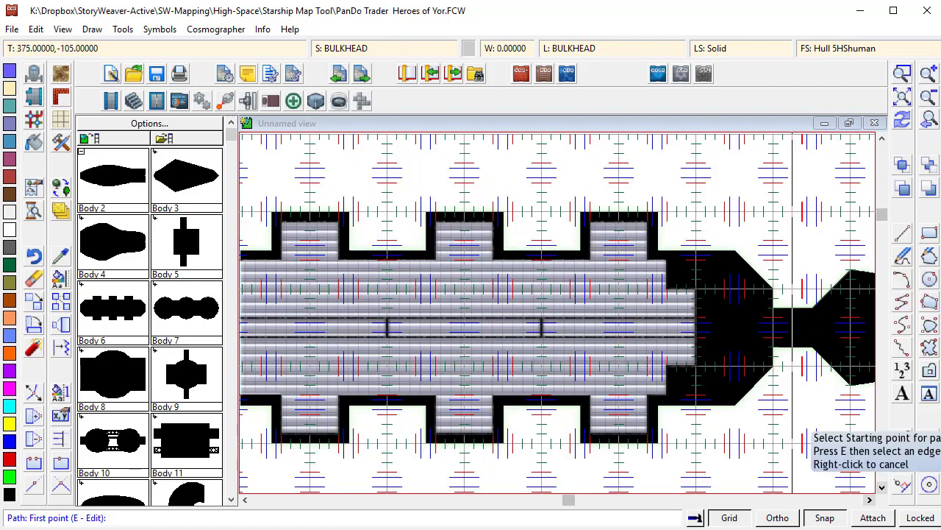
left_click(246, 500)
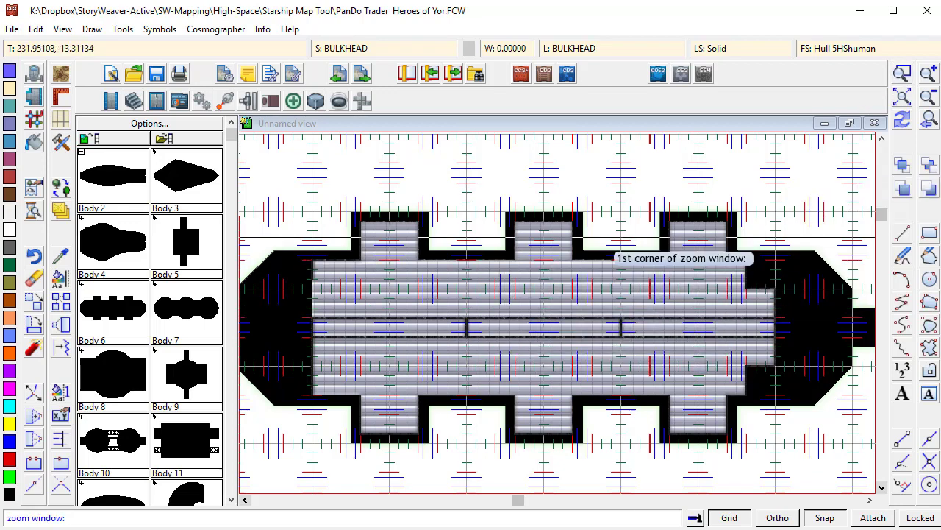
left_click(417, 189)
left_click(597, 355)
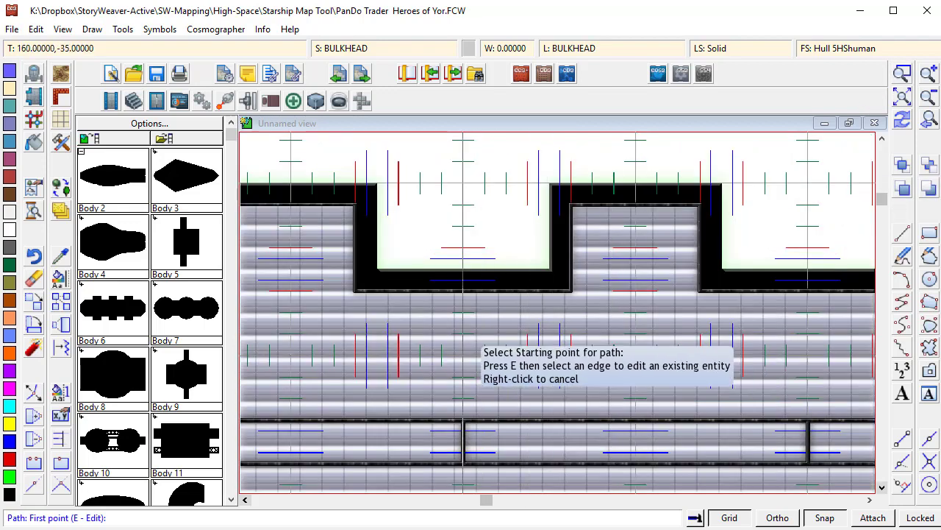
left_click(442, 292)
left_click(441, 418)
right_click(441, 418)
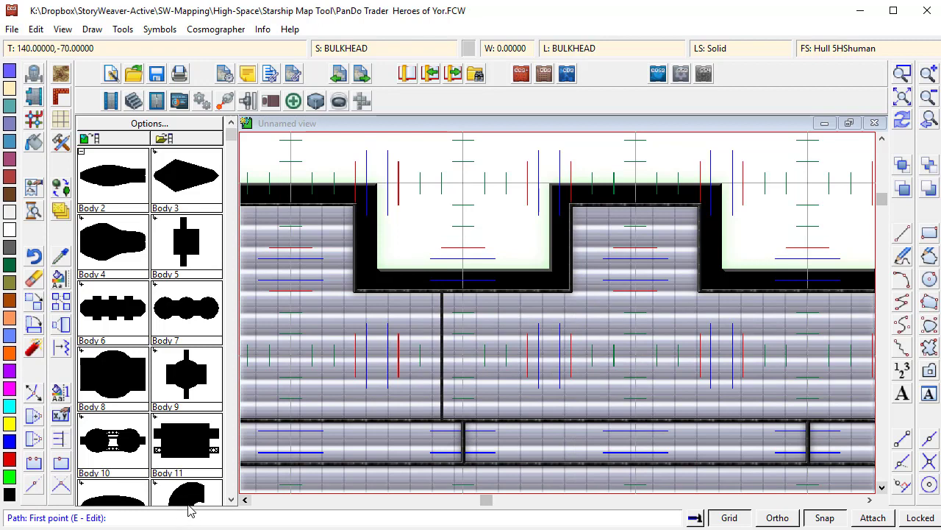
left_click(808, 293)
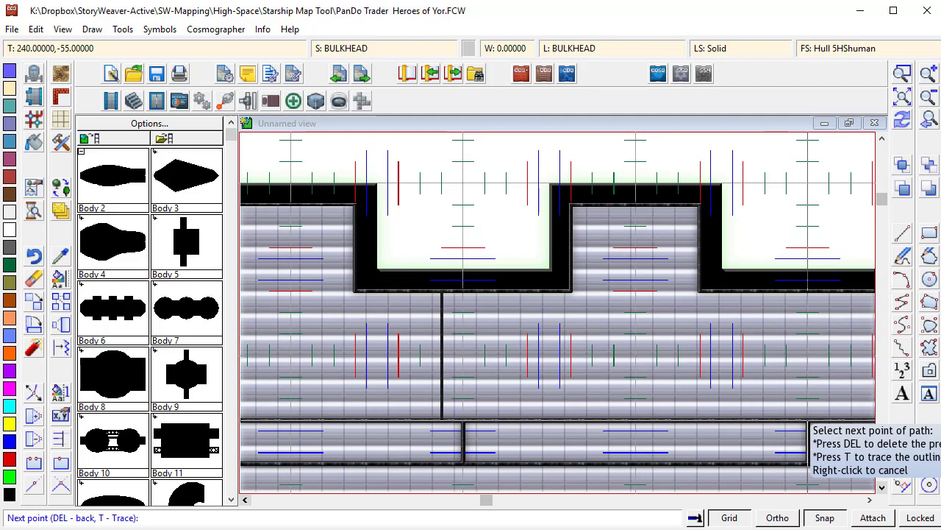
left_click(807, 463)
right_click(808, 464)
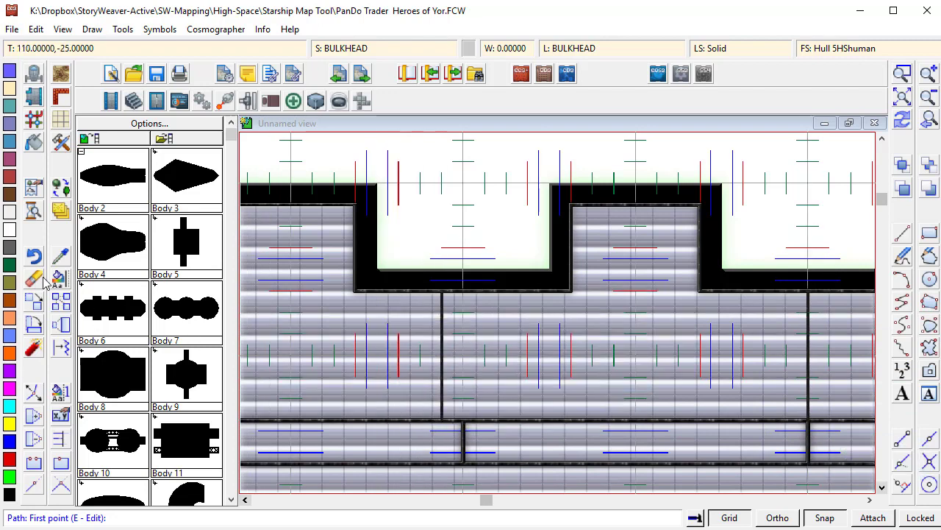
- Erase the left vertical bulkhead in the upper deck section
left_click(442, 325)
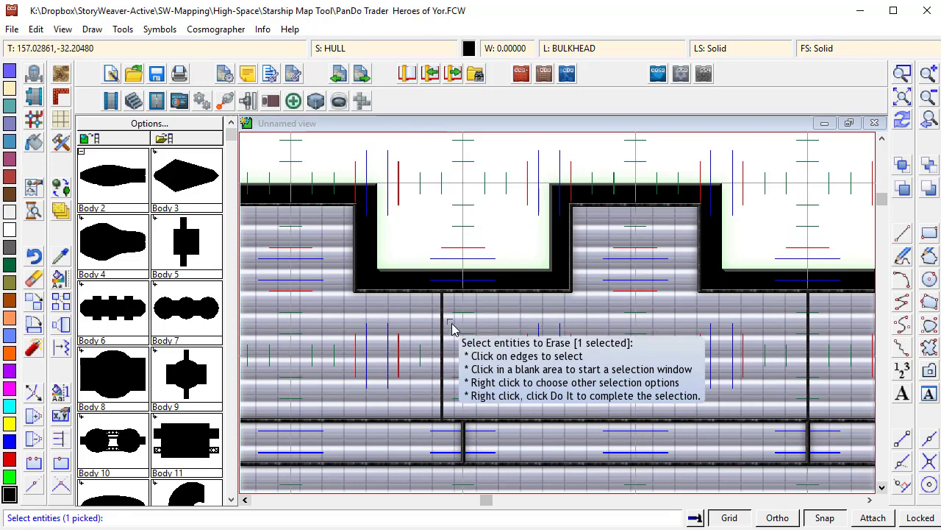
right_click(452, 328)
left_click(453, 328)
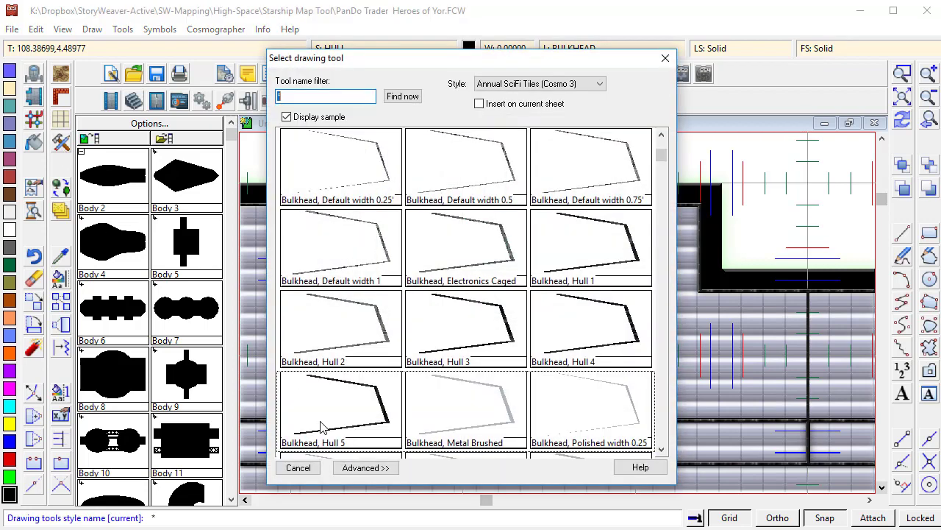
- Pick Bulkhead, Hull 5 and draw an angled bulkhead from the upper hull wall down to the corridor
left_click(329, 425)
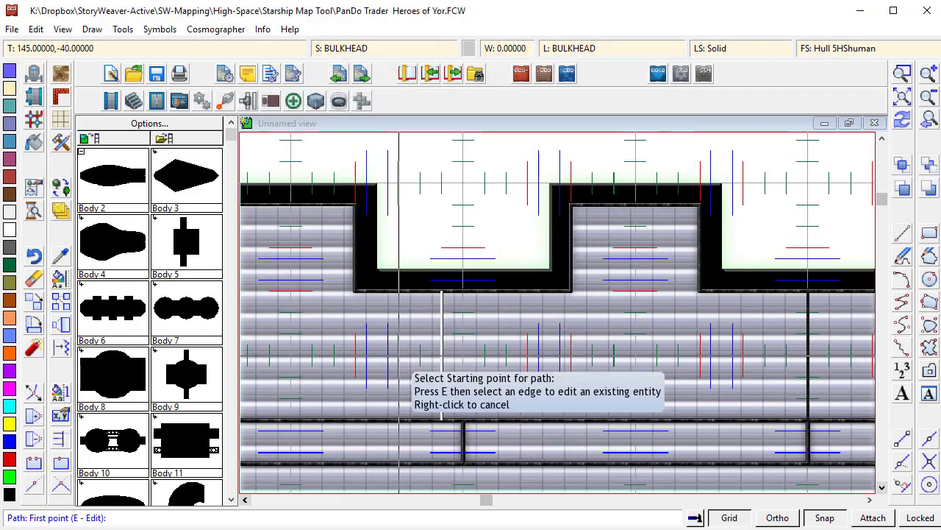
left_click(463, 292)
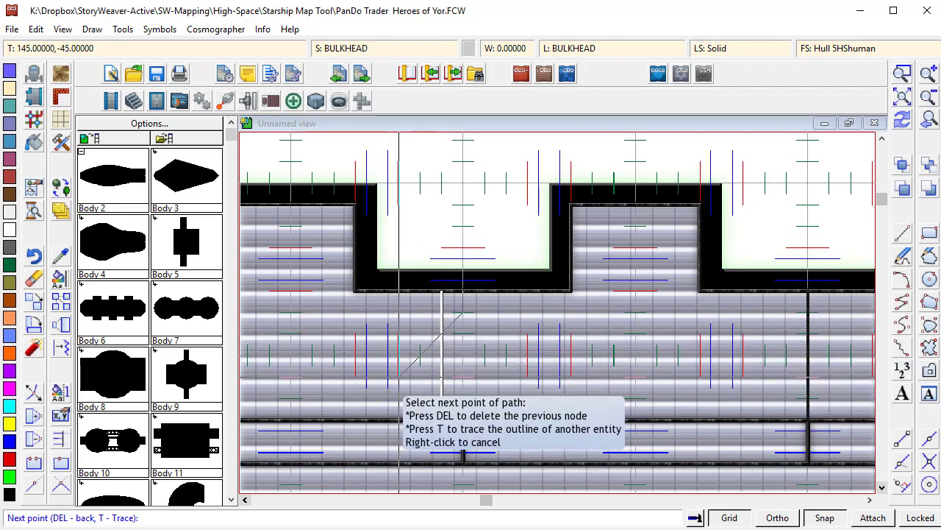
left_click(397, 419)
right_click(398, 419)
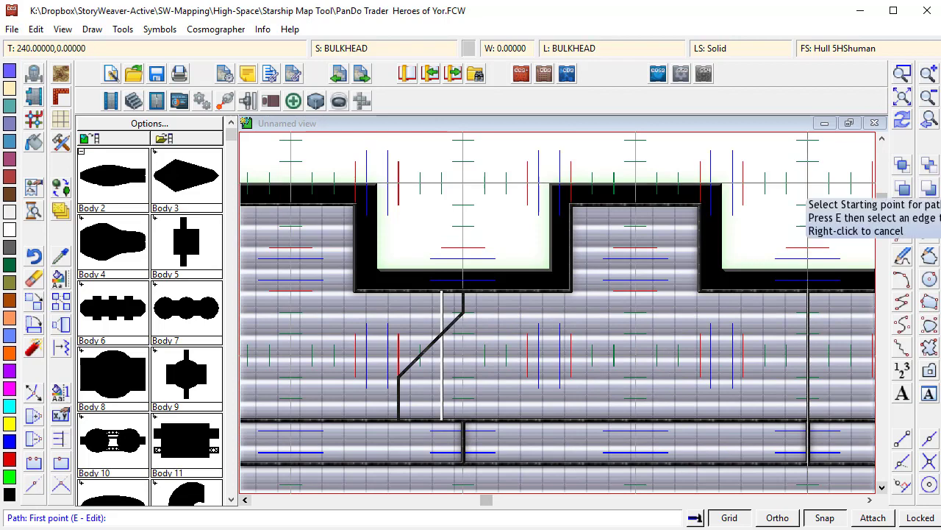
- Draw an angled bulkhead from the corridor down to the lower hull wall in the lower deck section
left_click(929, 98)
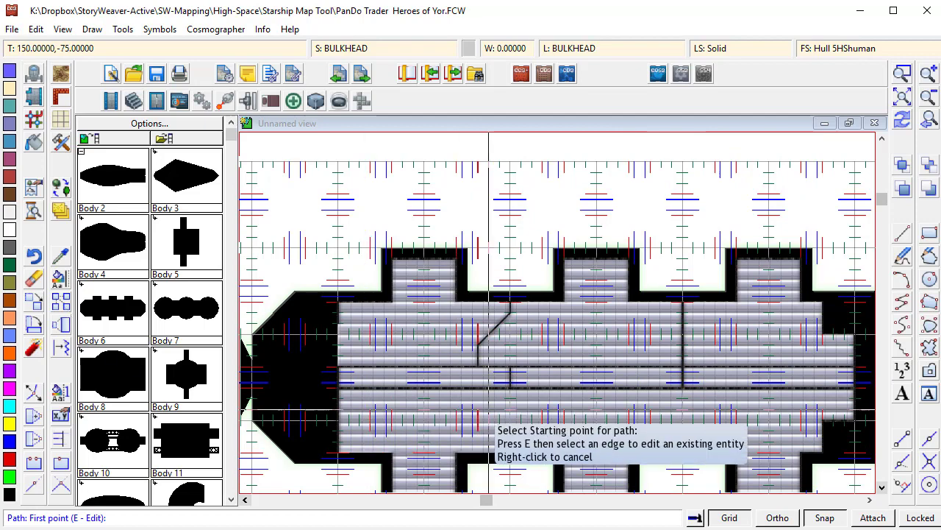
left_click(478, 388)
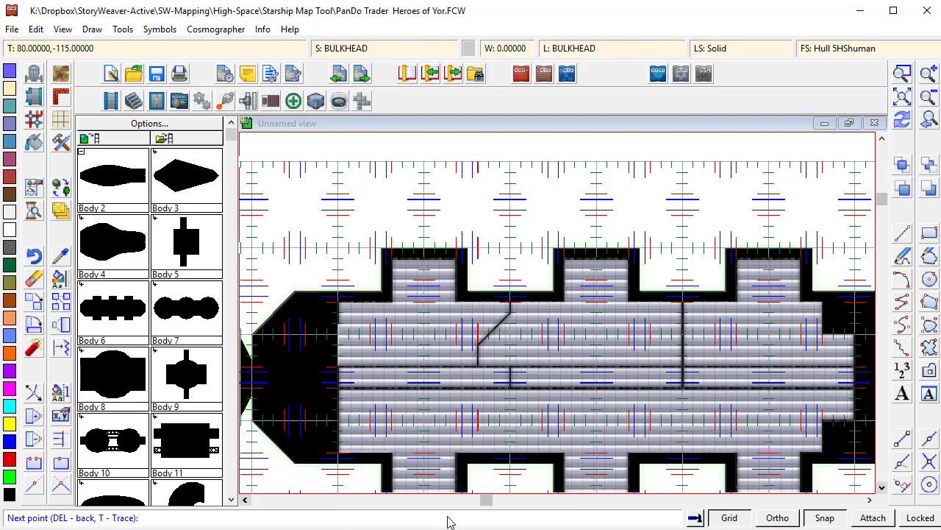
left_click(510, 453)
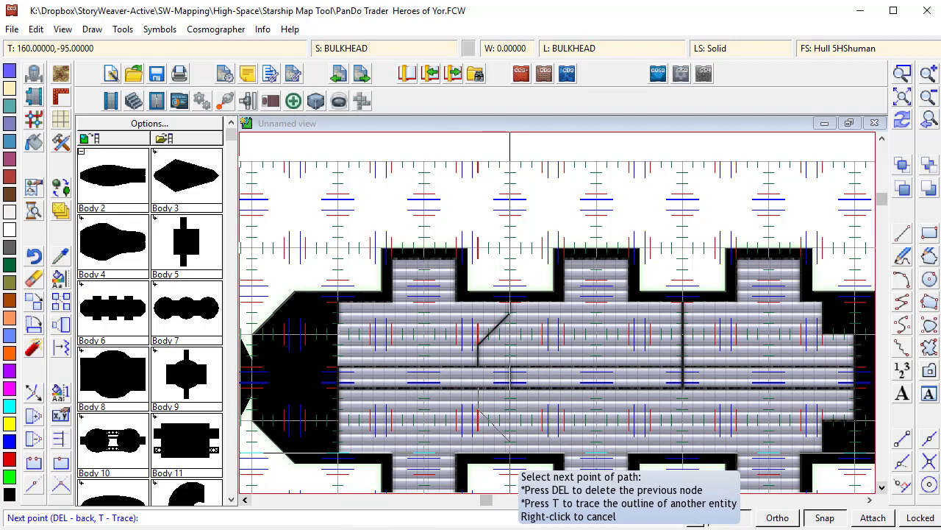
right_click(510, 454)
- Draw a vertical bulkhead from the corridor down to the lower hull wall further right
left_click(682, 389)
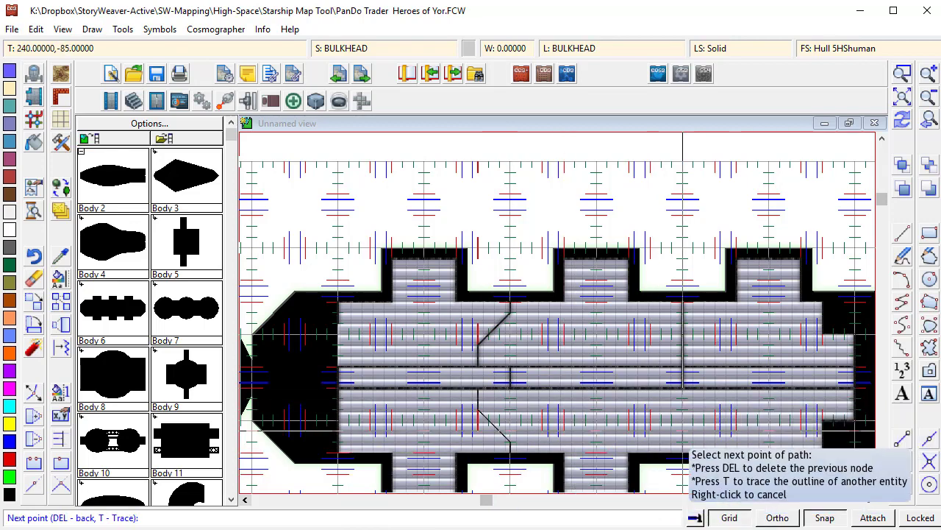
left_click(682, 452)
right_click(682, 453)
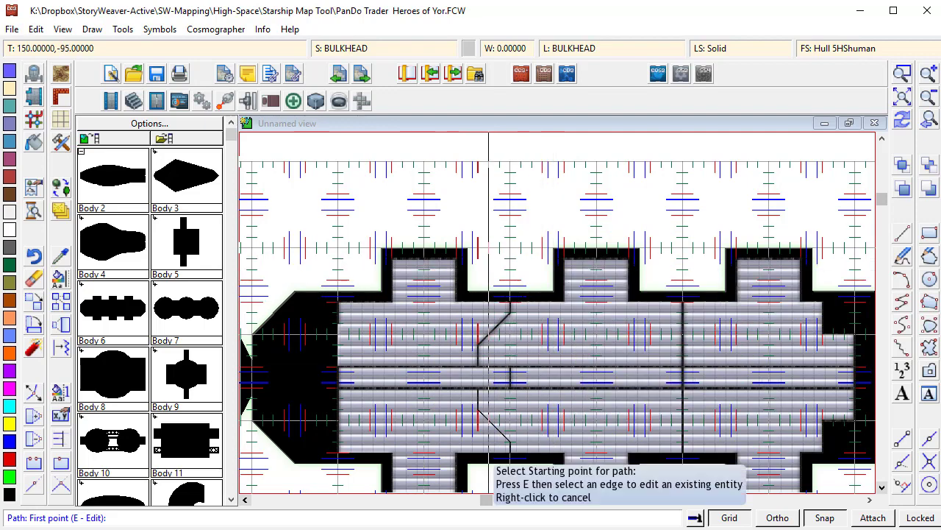
- Save the map and draw a deck floor polygon in the hull area ahead of the main deck
left_click(929, 116)
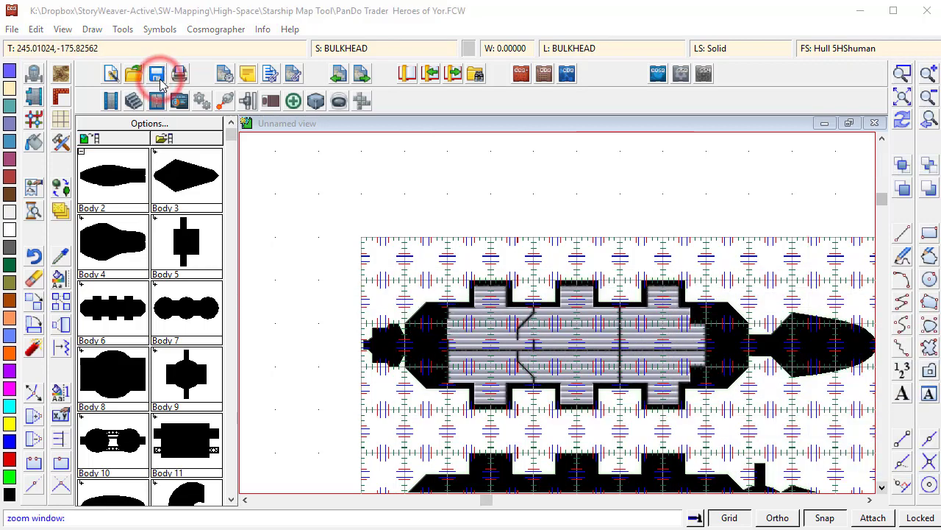
left_click(160, 77)
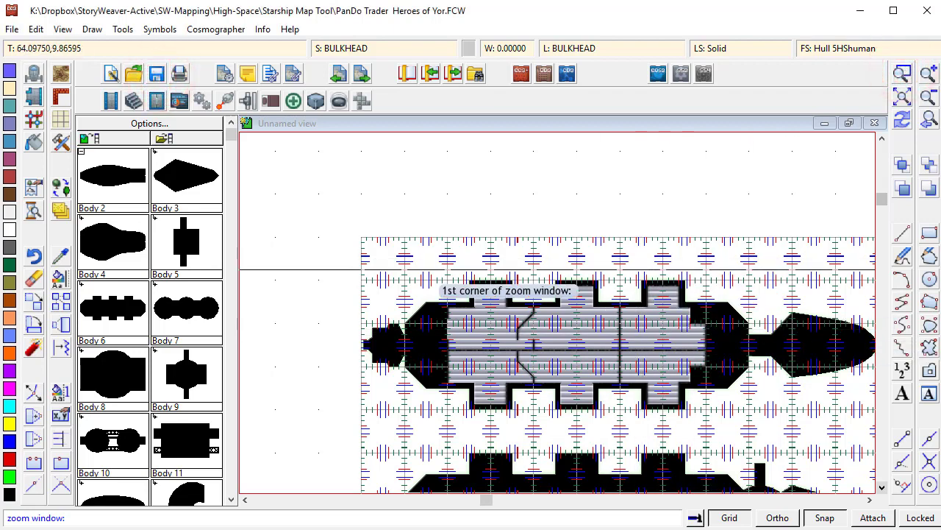
left_click(346, 260)
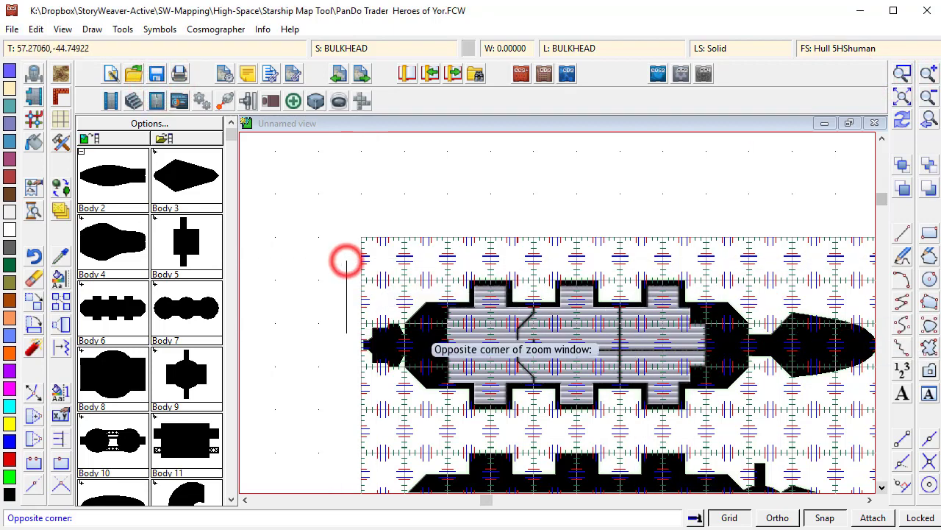
left_click(504, 410)
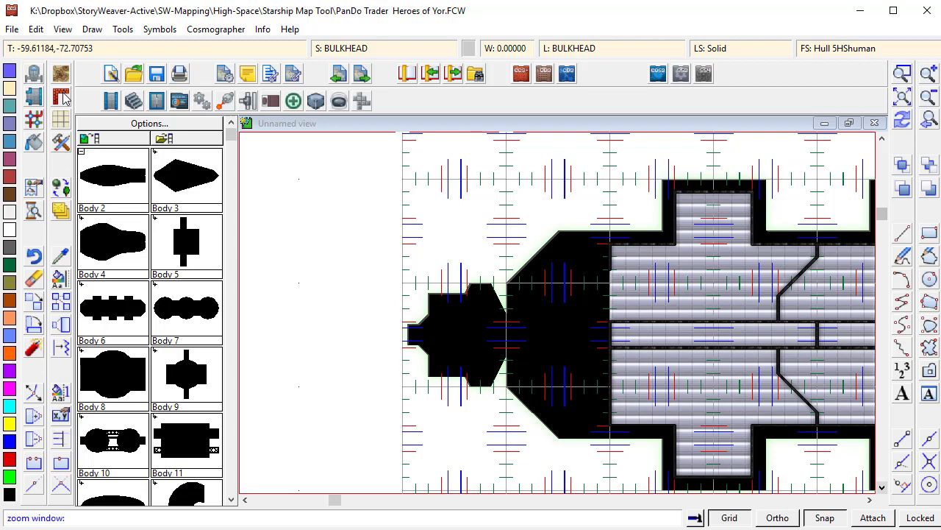
left_click(61, 141)
double_click(460, 249)
left_click(610, 279)
left_click(523, 283)
left_click(521, 386)
left_click(607, 386)
right_click(607, 386)
- Draw deck floor fill polygons across the forward compartment, connecting neck and nose cone
left_click(546, 283)
left_click(869, 499)
left_click(61, 141)
left_click(578, 326)
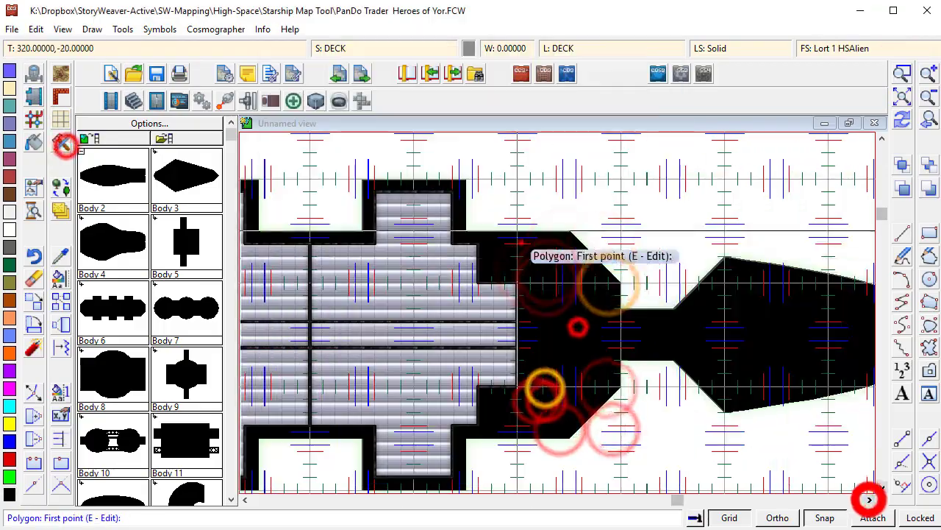
left_click(523, 244)
left_click(567, 242)
left_click(61, 141)
scroll(601, 336, "down", 15)
left_click_drag(662, 429, 661, 207)
left_click(612, 240)
left_click(565, 240)
left_click(612, 281)
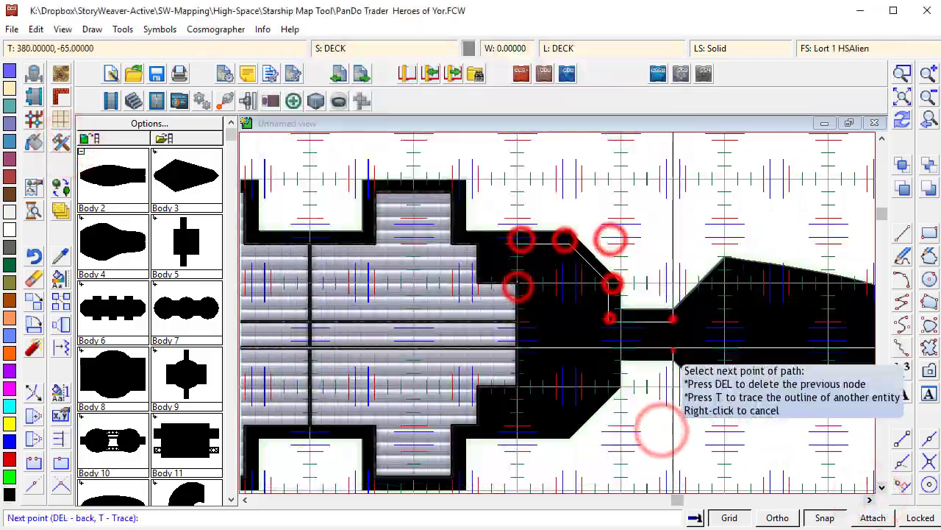
right_click(514, 422)
left_click(870, 499)
left_click(61, 142)
left_click(353, 410)
right_click(515, 343)
- Pick a bulkhead tool and outline the upper forward compartment with a bulkhead path
left_click(61, 139)
left_click(338, 177)
left_click(359, 279)
left_click(361, 243)
left_click(413, 245)
left_click(450, 280)
left_click(449, 320)
right_click(360, 321)
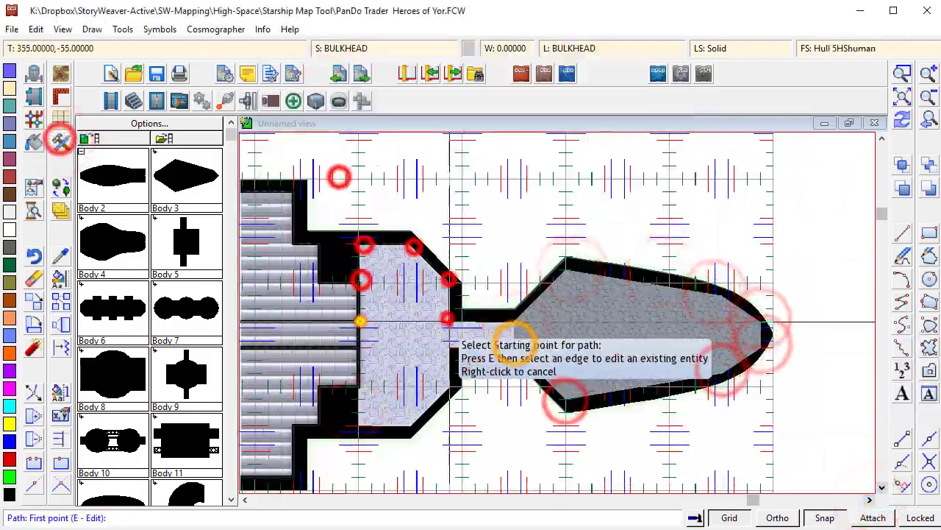
- Divide the nose cone with a vertical bulkhead and an L-shaped bulkhead
left_click(669, 283)
left_click(669, 359)
right_click(668, 359)
left_click(670, 334)
left_click(735, 333)
left_click(734, 297)
right_click(734, 298)
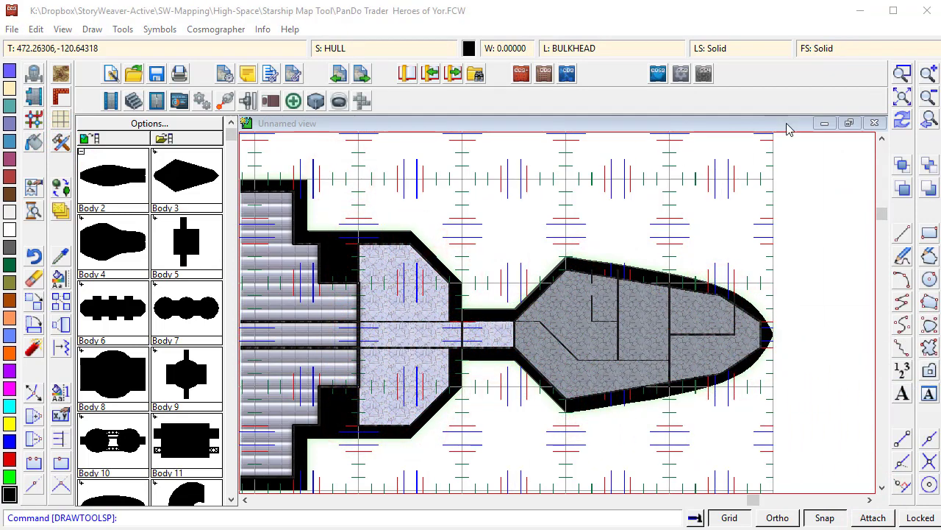
- Draw a short vertical bulkhead between the aft stone-floored compartment and the main deck's upper section
left_click(902, 98)
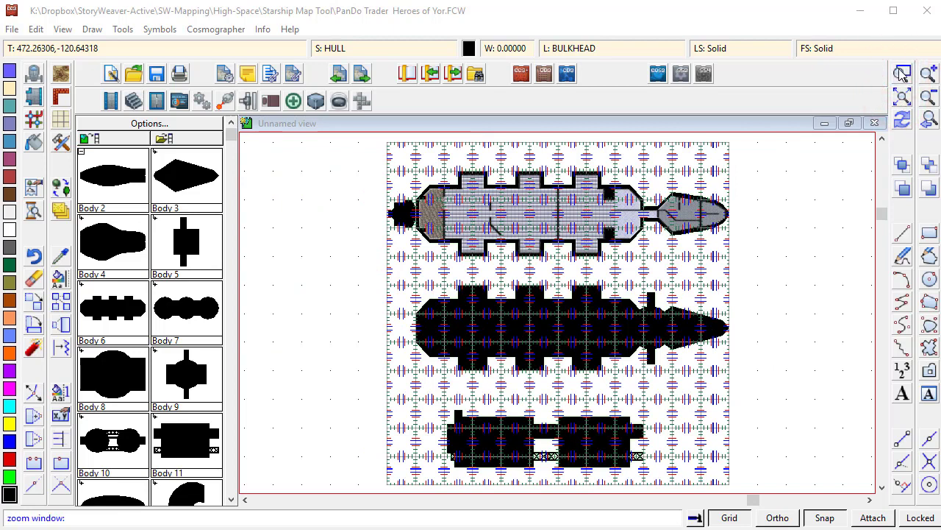
left_click(368, 157)
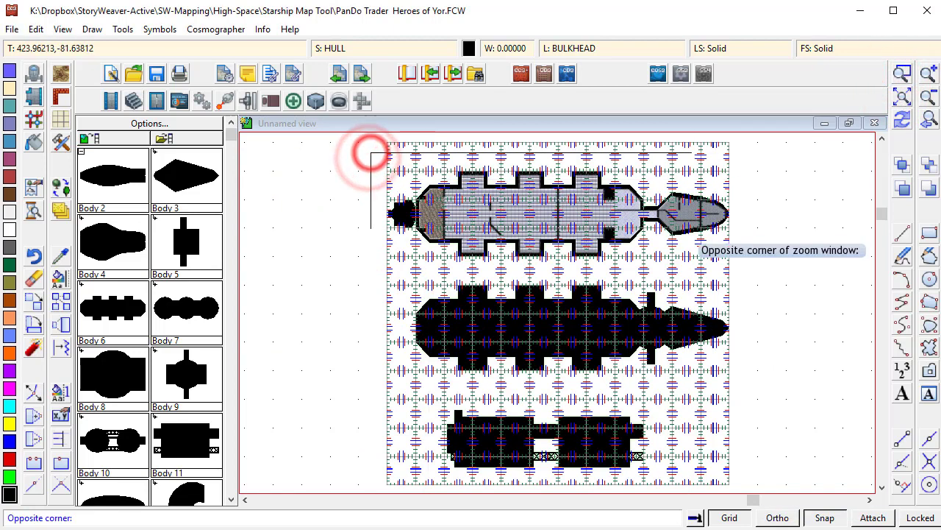
left_click(742, 260)
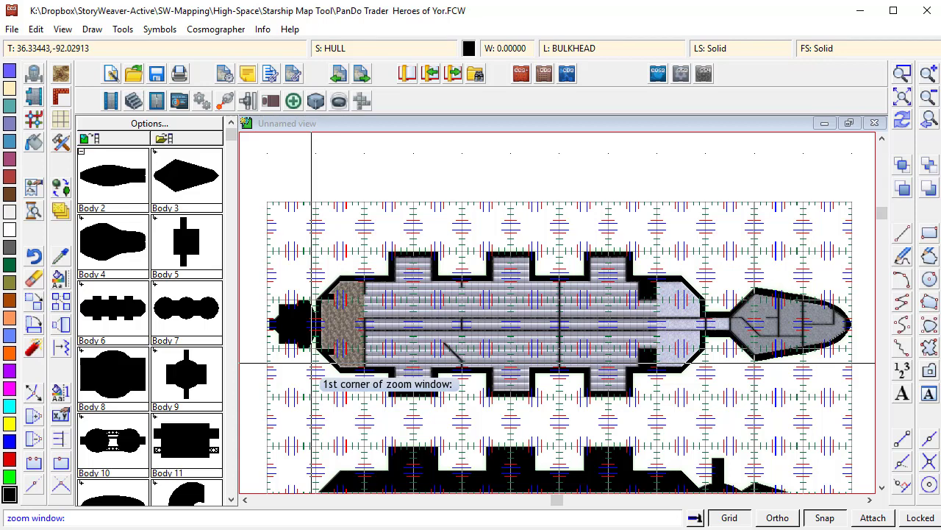
left_click(904, 72)
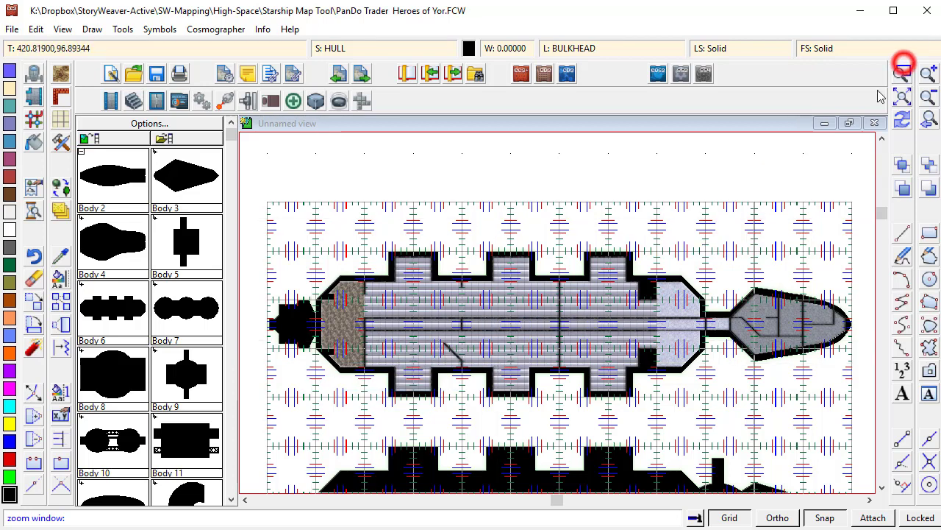
left_click(286, 210)
left_click(539, 387)
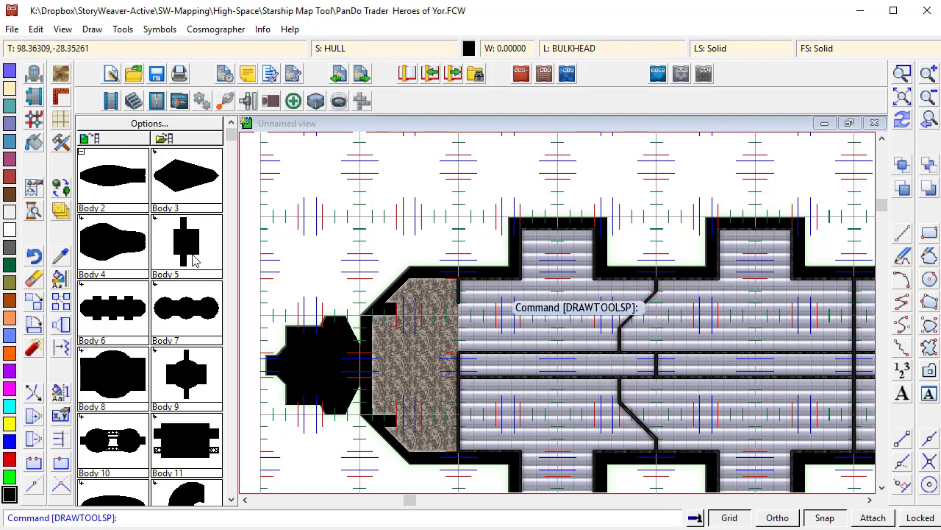
left_click(63, 143)
double_click(342, 387)
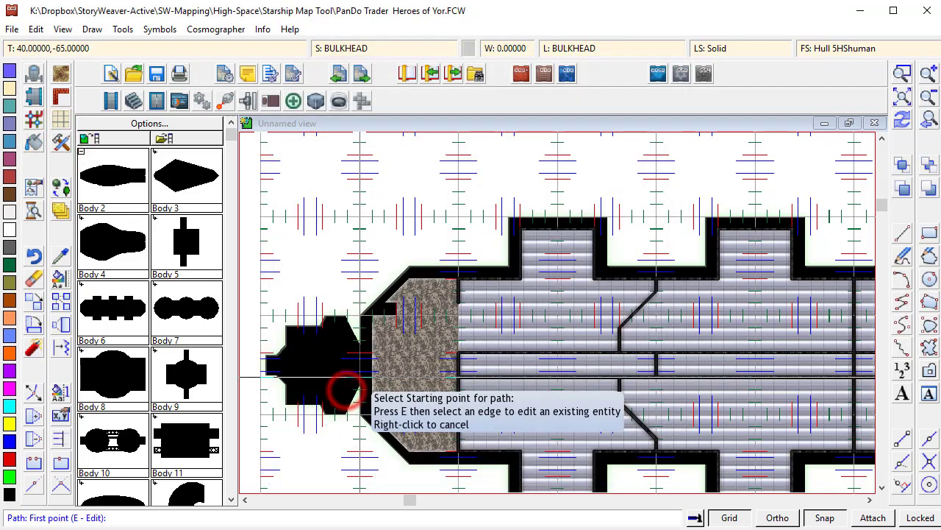
left_click(458, 298)
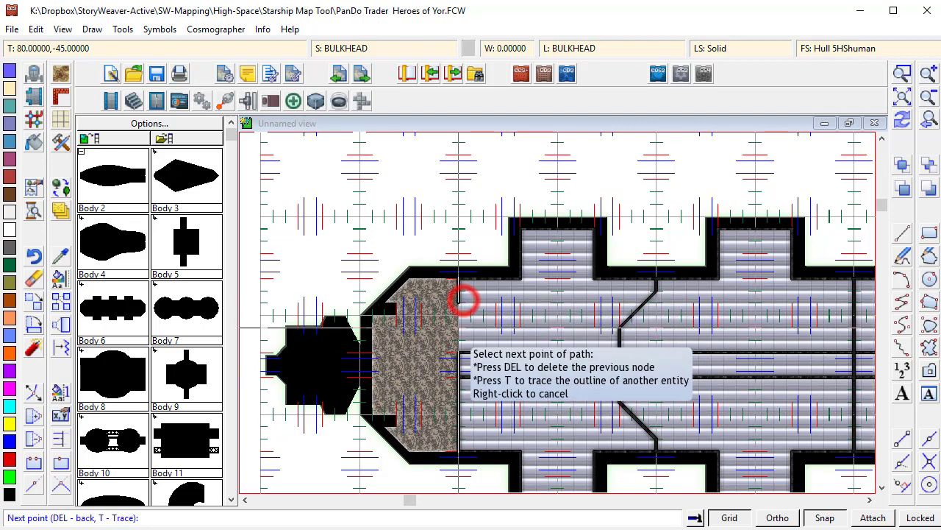
left_click(464, 352)
right_click(464, 352)
- Hide the GUIDES - BASE layer
left_click(904, 120)
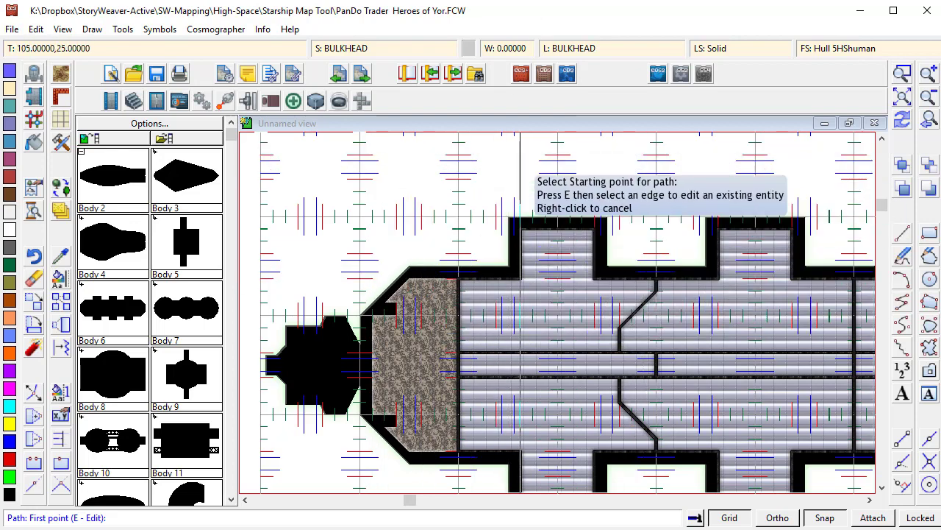
left_click(637, 50)
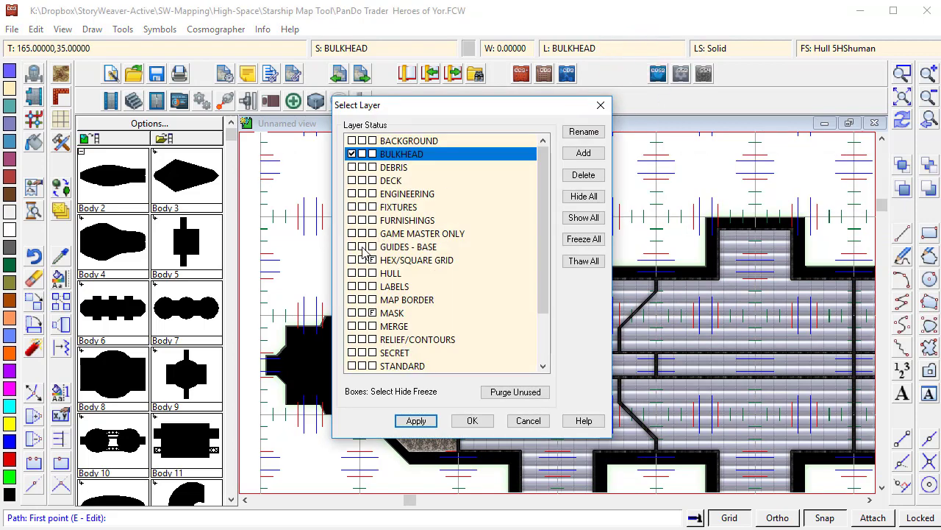
left_click(362, 247)
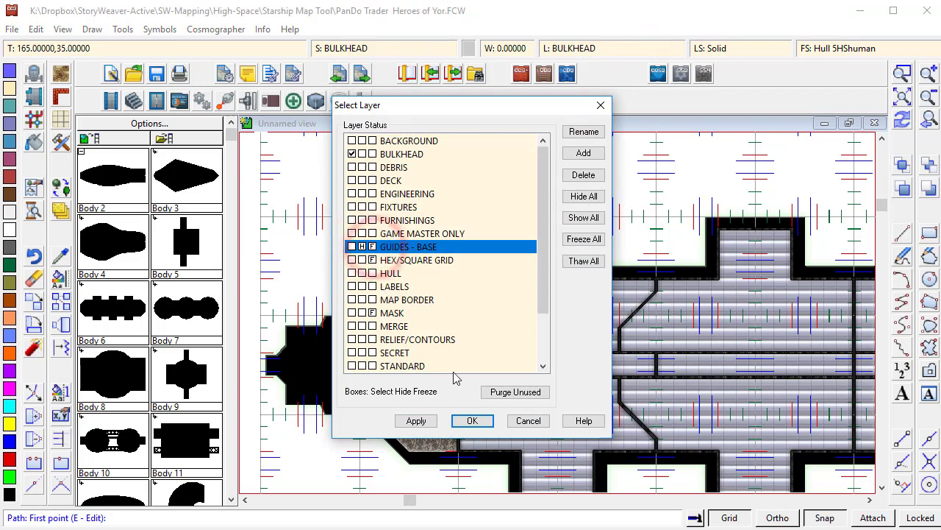
left_click(472, 420)
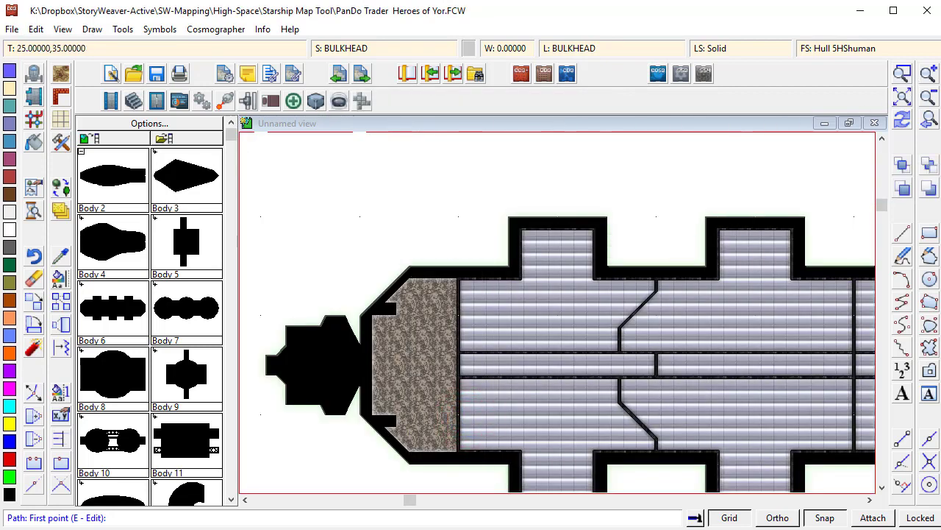
- Set the current drawing colour to black
left_click(469, 48)
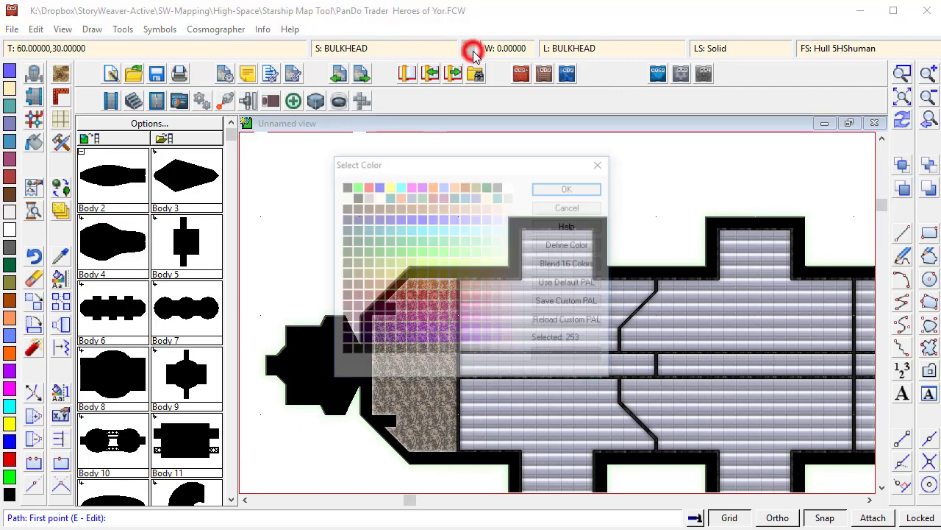
left_click(343, 185)
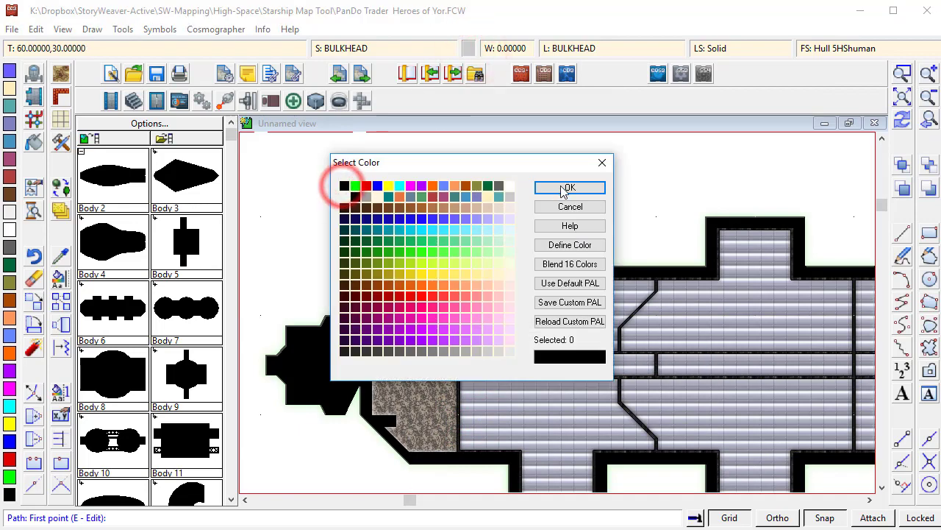
left_click(562, 189)
- Make GRID the current sheet
left_click(357, 48)
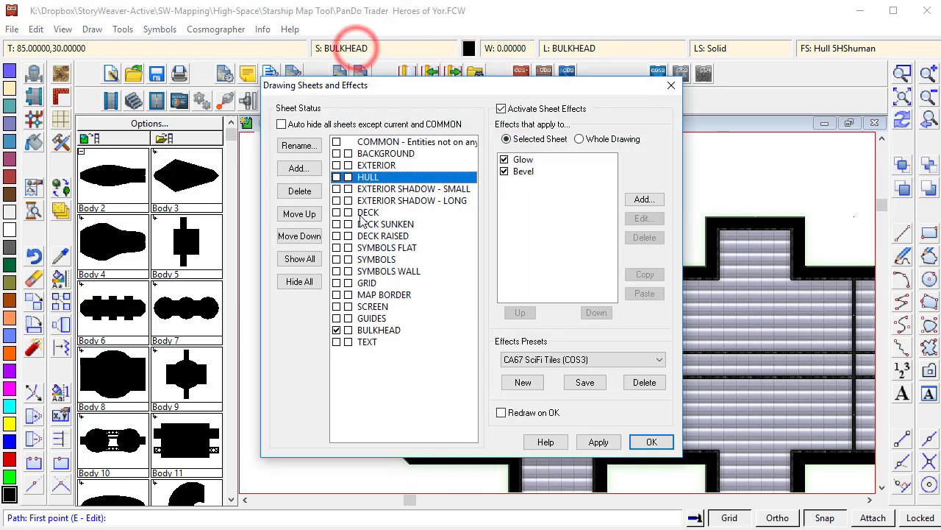
left_click(337, 284)
left_click(653, 441)
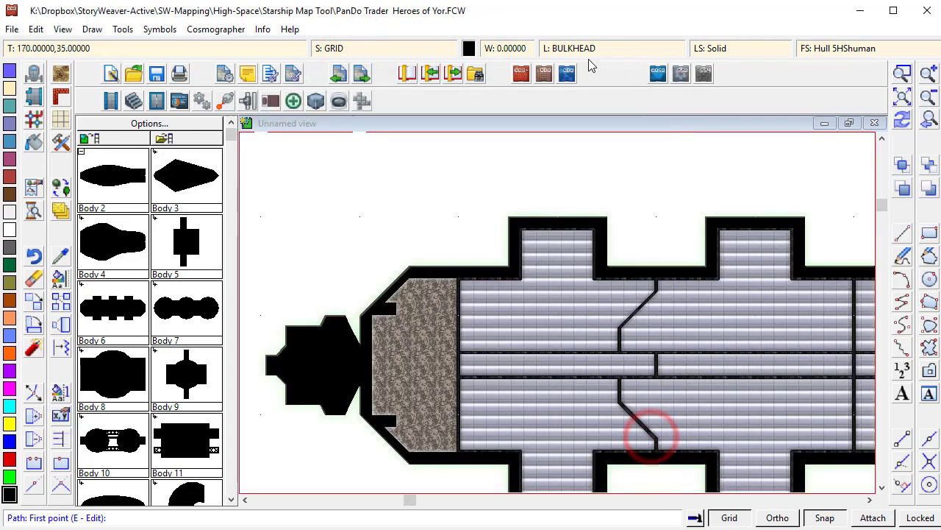
- Set HEX/SQUARE GRID as the current layer
left_click(581, 51)
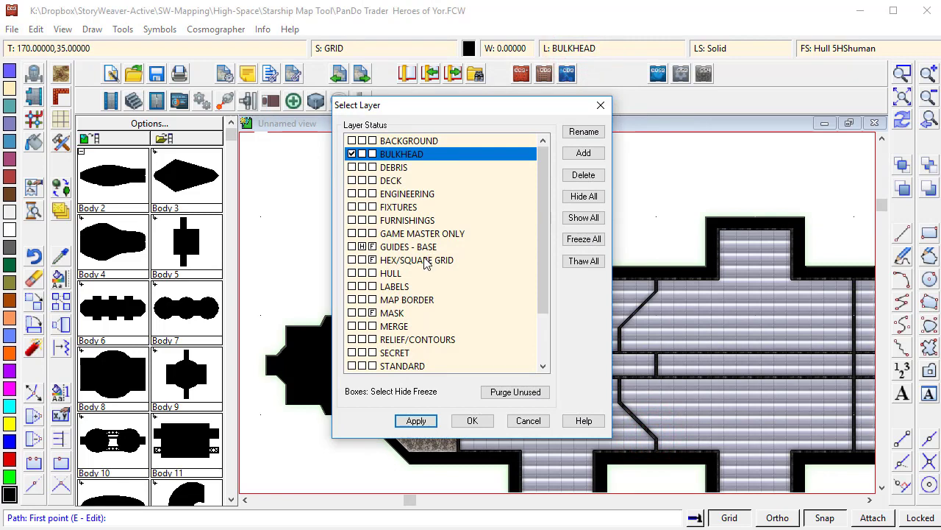
left_click(353, 260)
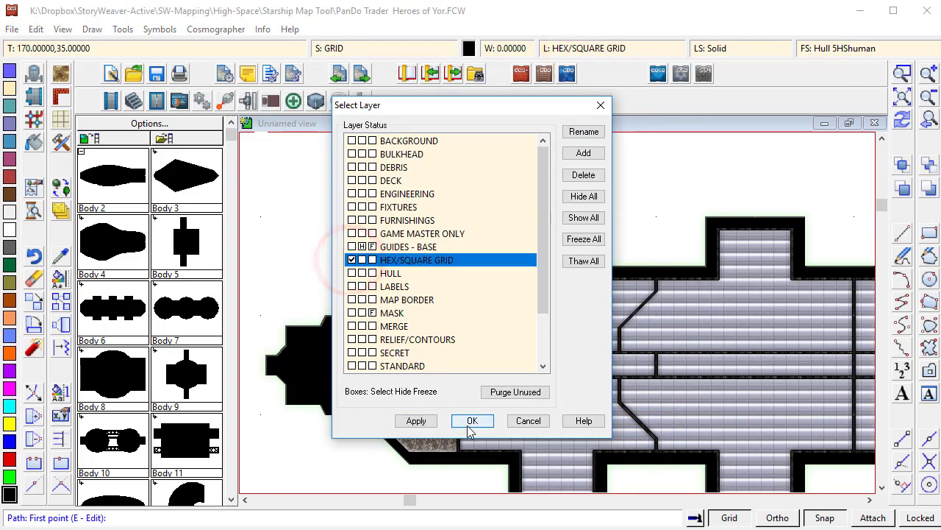
left_click(469, 421)
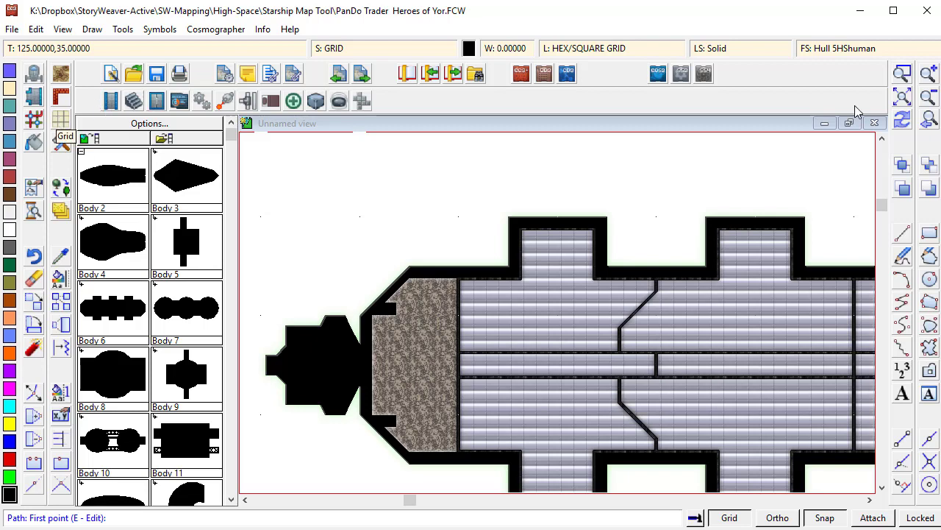
left_click(901, 94)
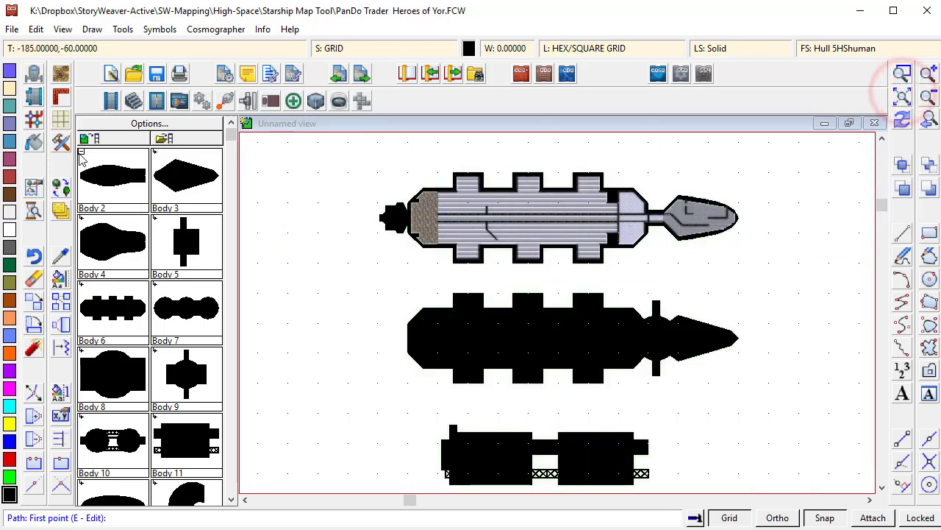
- Set up a square grid overlay with 5 spacing and labelling turned off
left_click(61, 120)
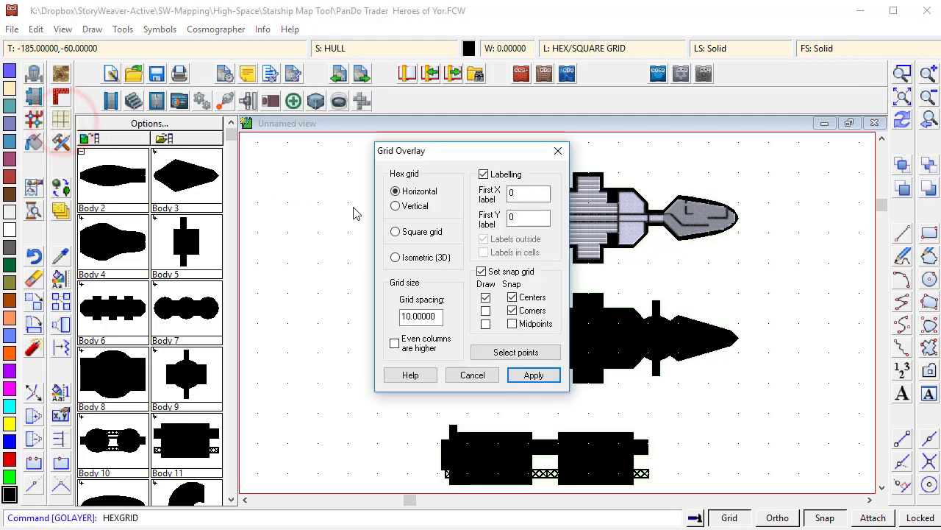
left_click(407, 232)
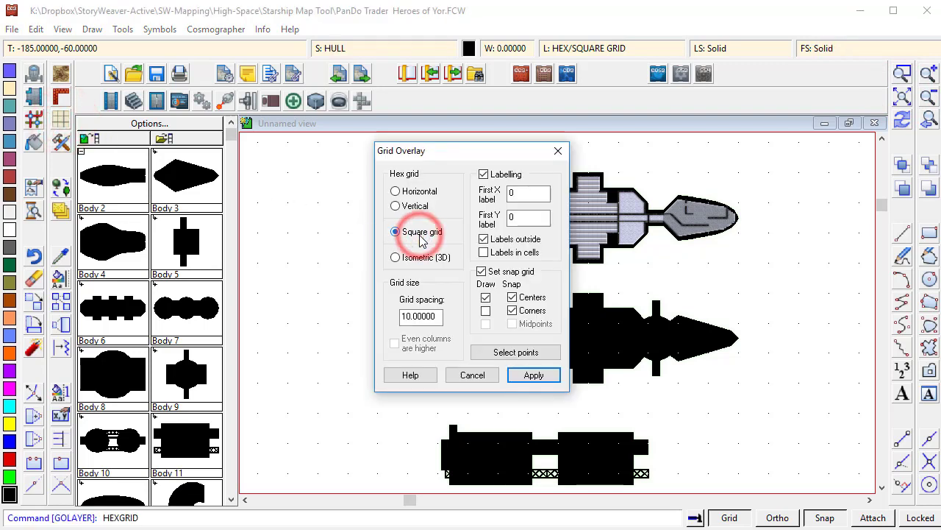
double_click(439, 317)
type("5")
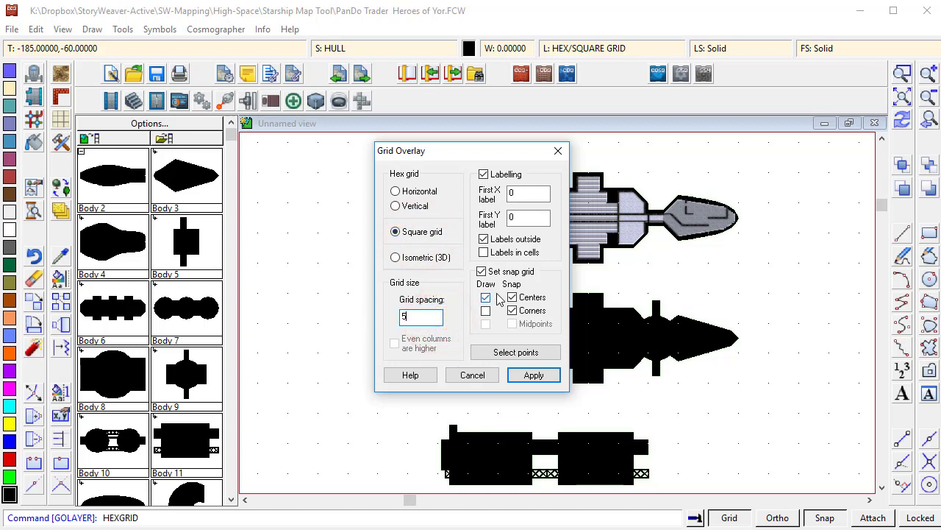
key("Tab")
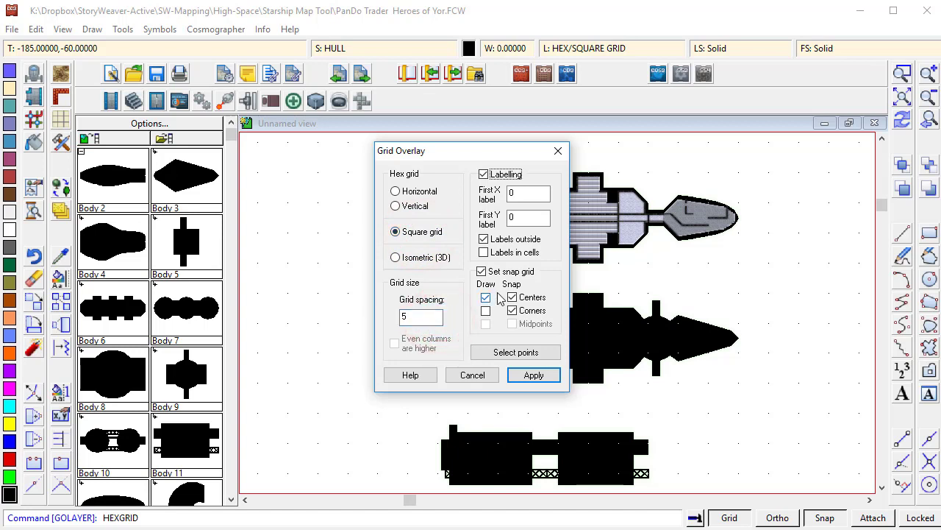
left_click(483, 240)
left_click(484, 174)
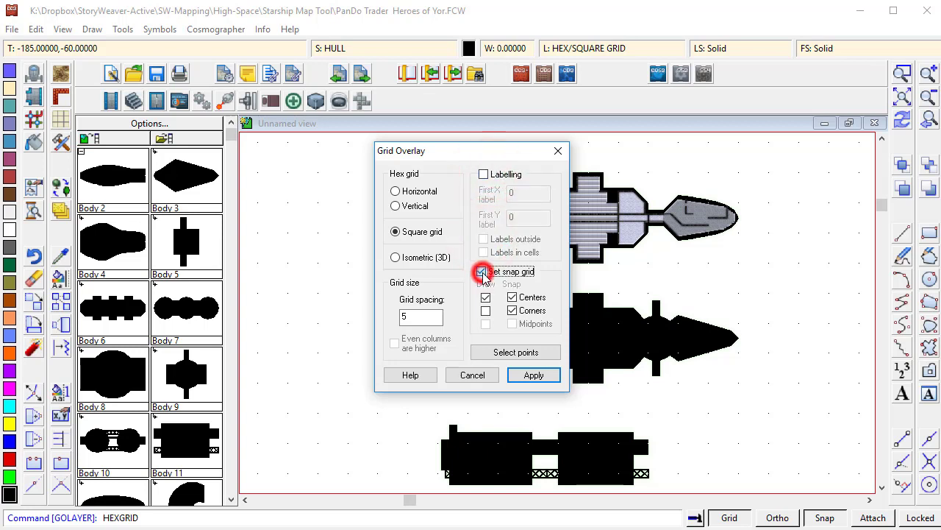
- Turn off the snap grid and draw the square grid overlay across all the deck layouts
left_click(483, 273)
left_click(484, 272)
left_click(485, 298)
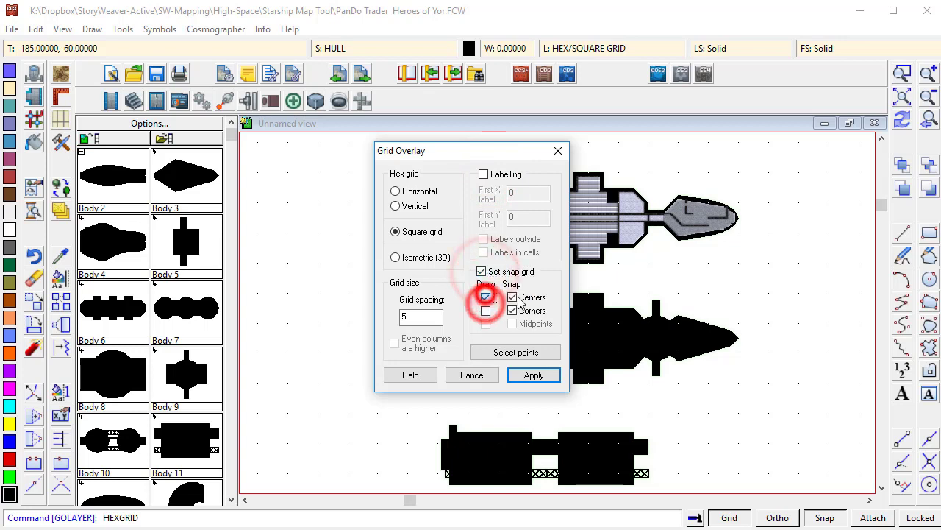
left_click(513, 297)
left_click(512, 310)
left_click(480, 272)
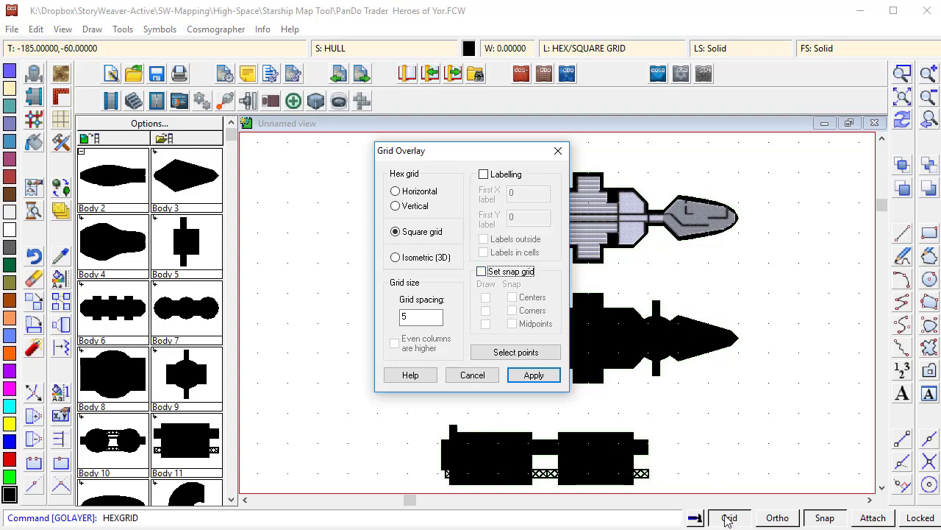
left_click(535, 375)
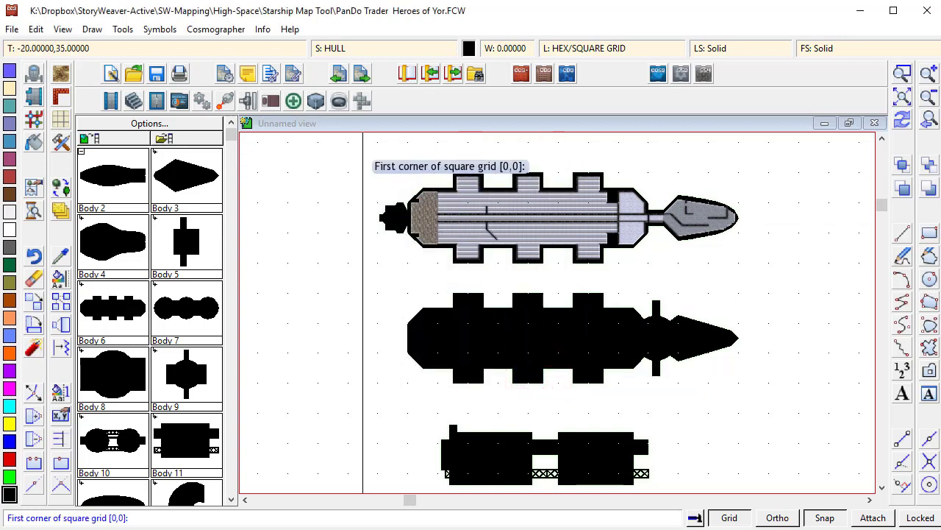
left_click(360, 146)
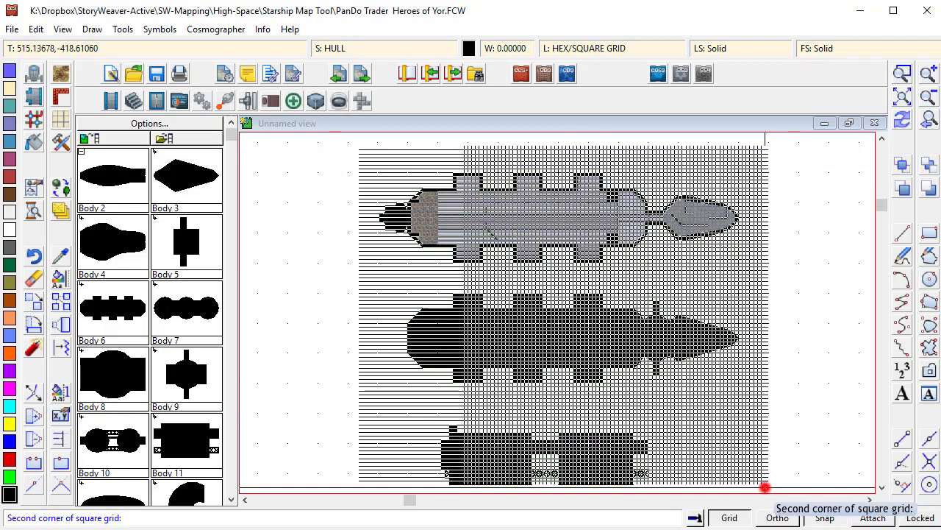
left_click(767, 489)
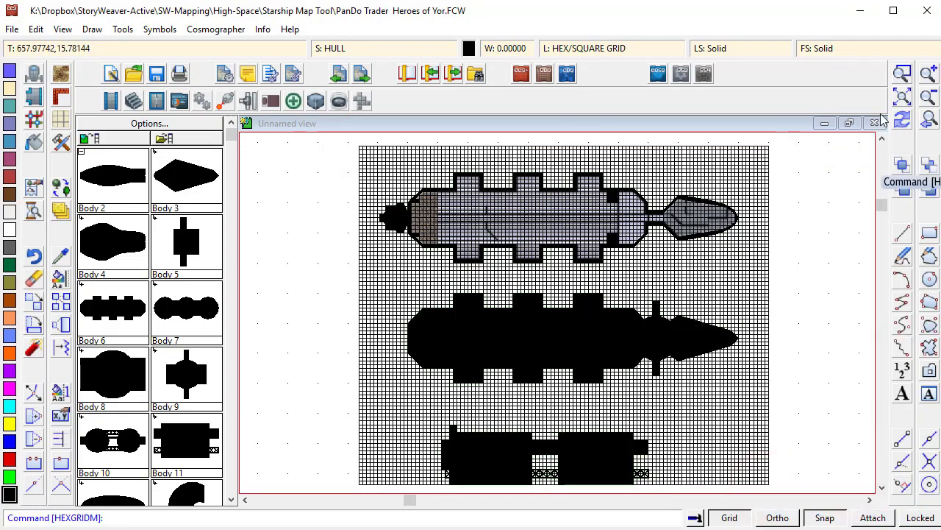
- Zoom in on the upper ship's aft hull section and undo the grid overlay
left_click(902, 72)
left_click(357, 135)
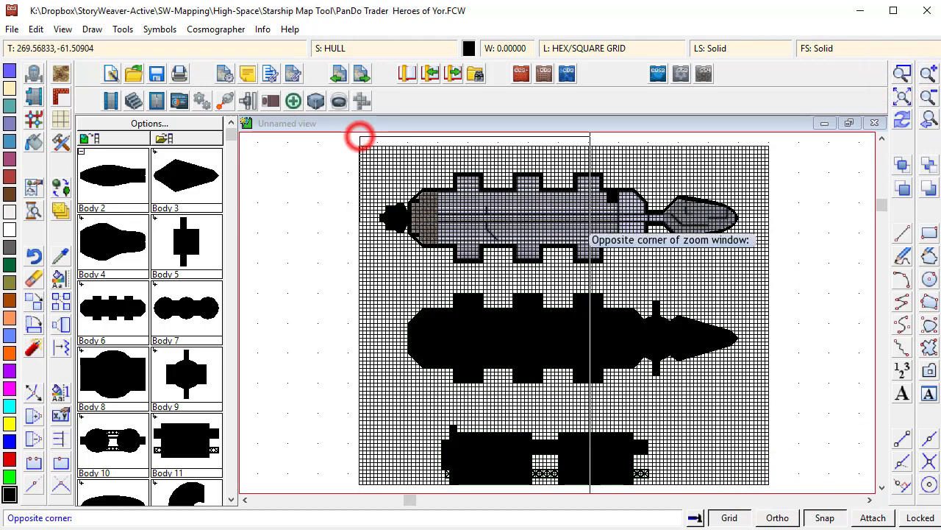
left_click(739, 269)
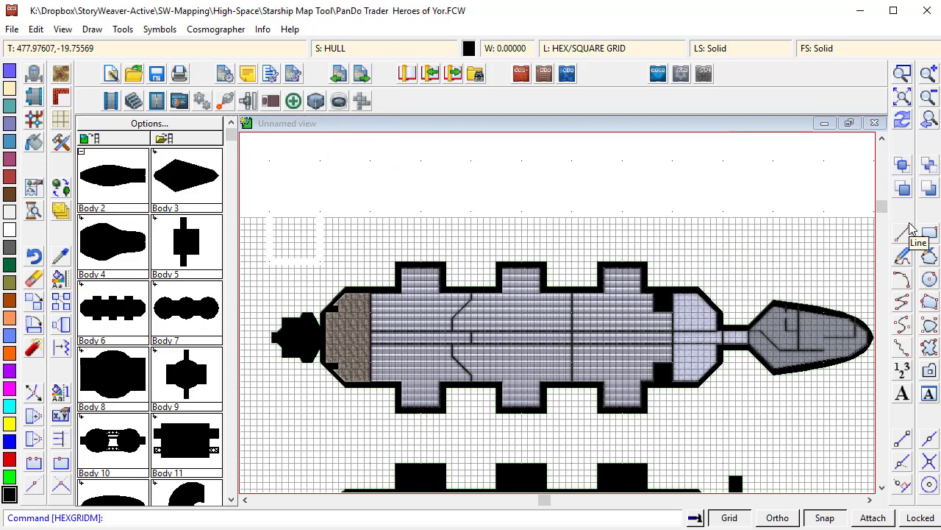
left_click(902, 73)
left_click(315, 260)
left_click(515, 353)
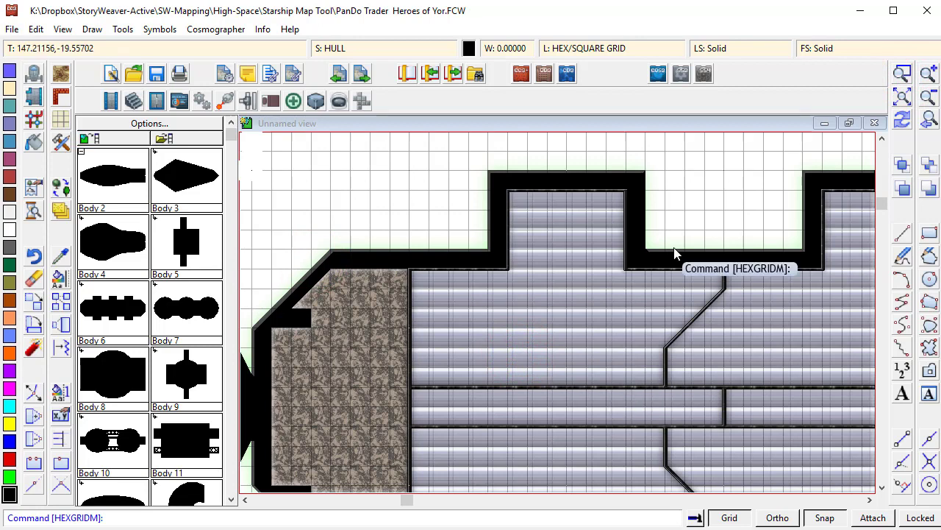
key("ctrl+z")
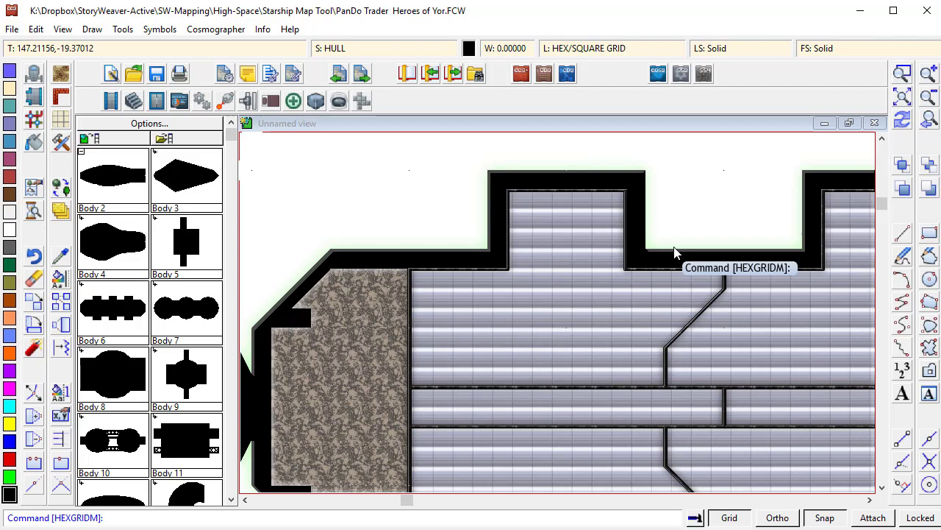
- Create a new scaleable hatching fill style named 5f Grid NEW
left_click(816, 49)
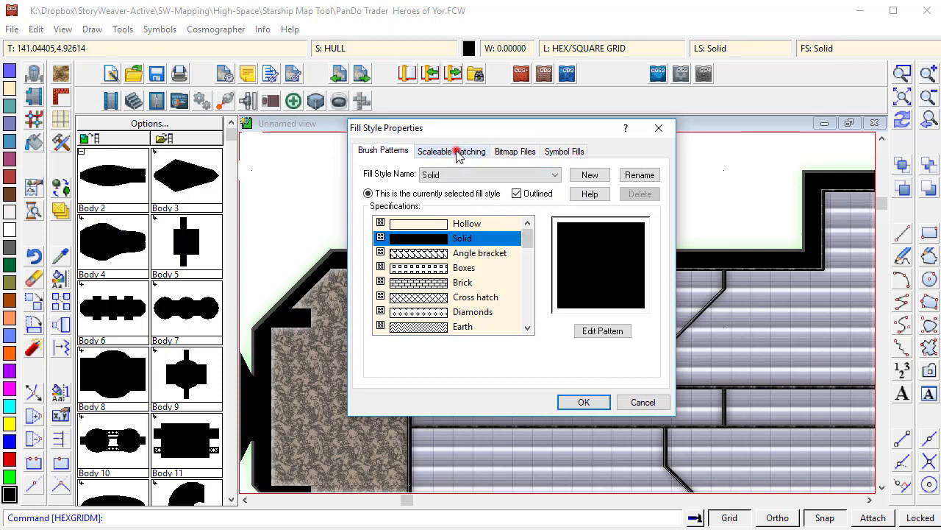
left_click(455, 150)
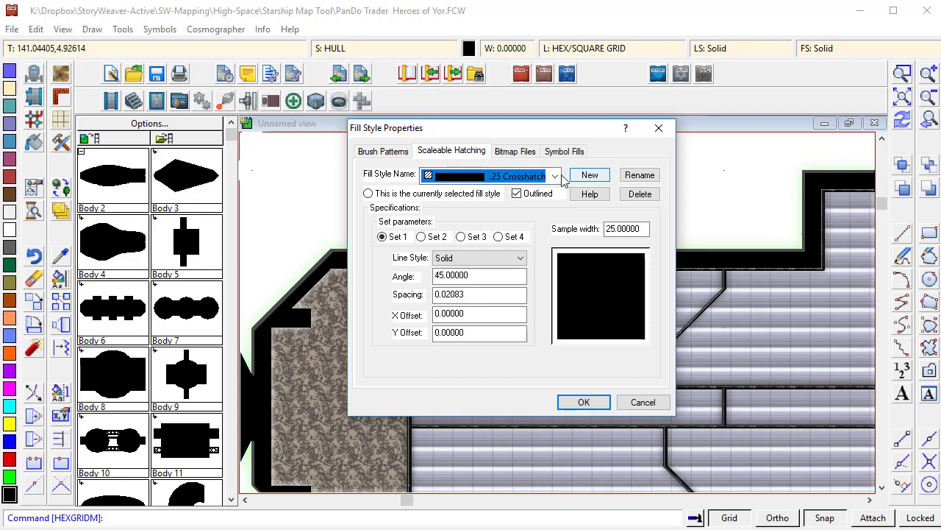
left_click(596, 176)
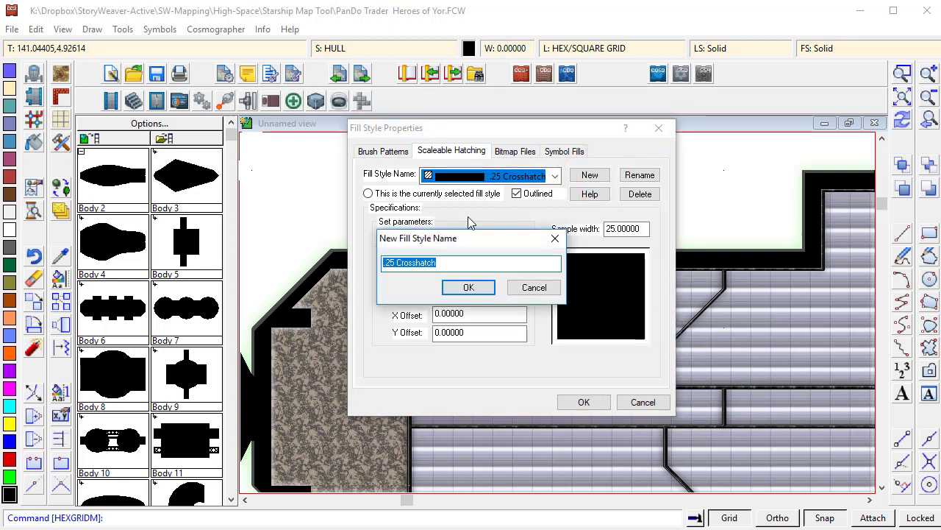
type("5f Grid NEW")
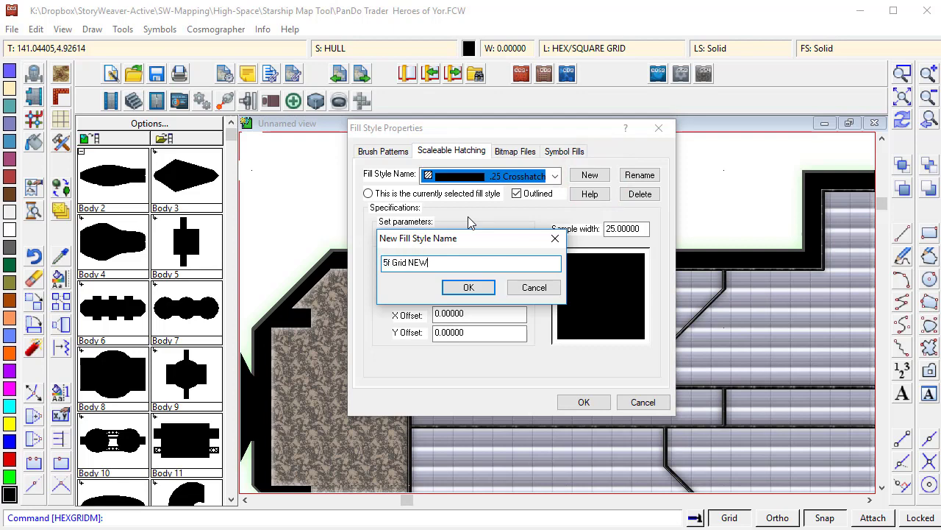
left_click(468, 287)
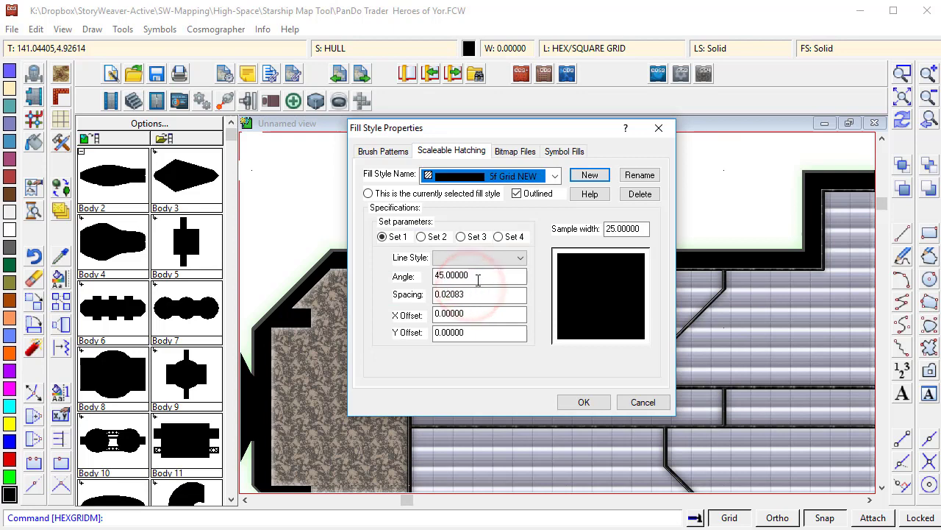
- Set the first hatch set of 5f Grid NEW to angle 0 and spacing 5
double_click(476, 277)
key("BackSpace")
key("ctrl+z")
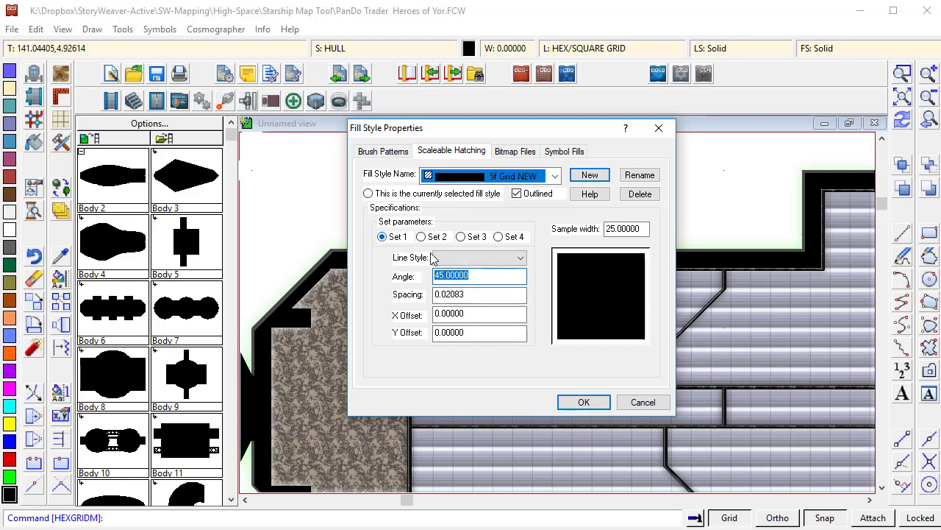
type("0")
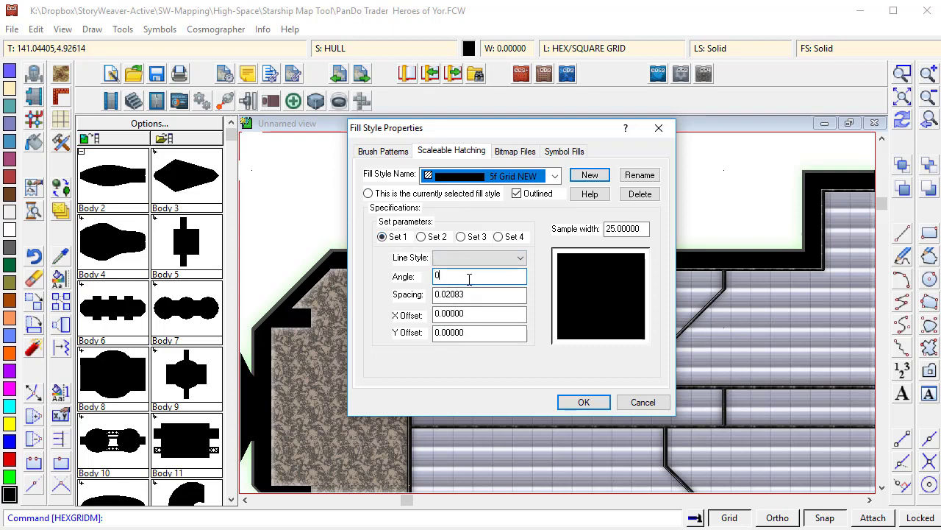
double_click(467, 292)
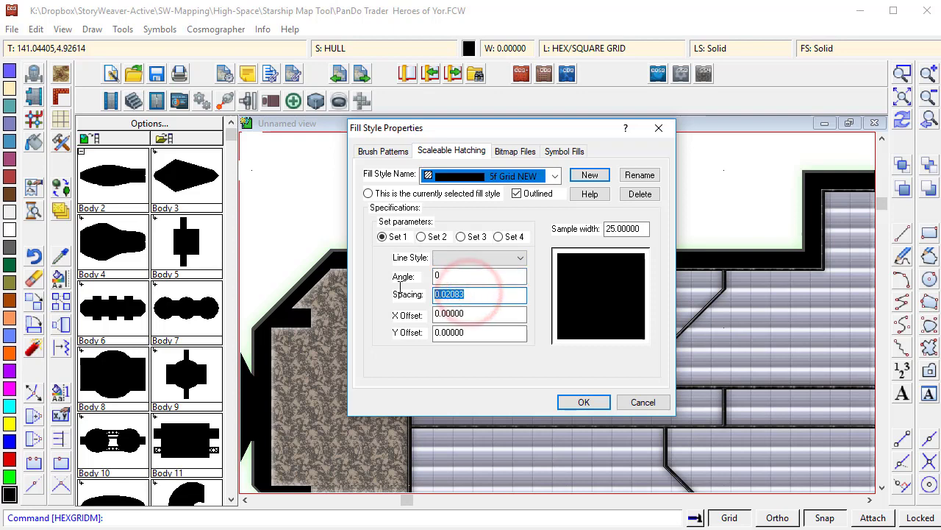
left_click(460, 314)
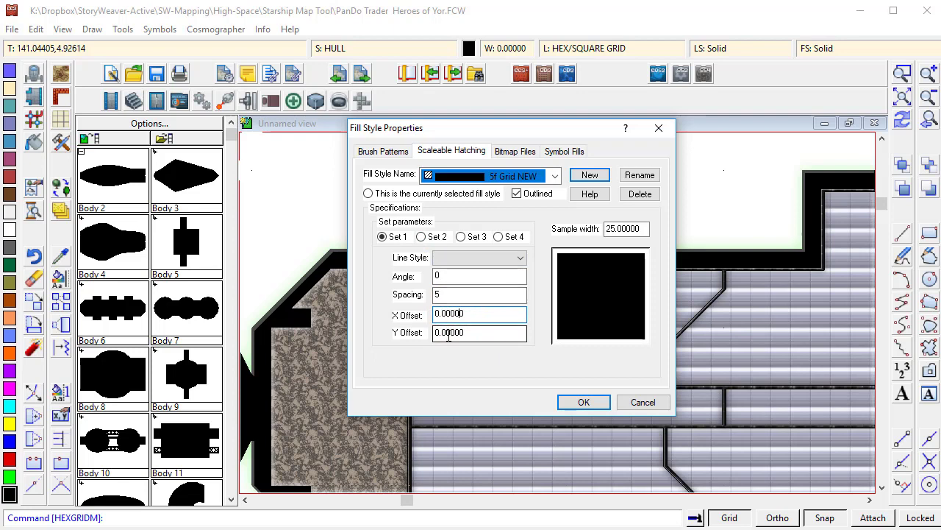
- Set the second hatch set to angle 90 and spacing 5
left_click(421, 236)
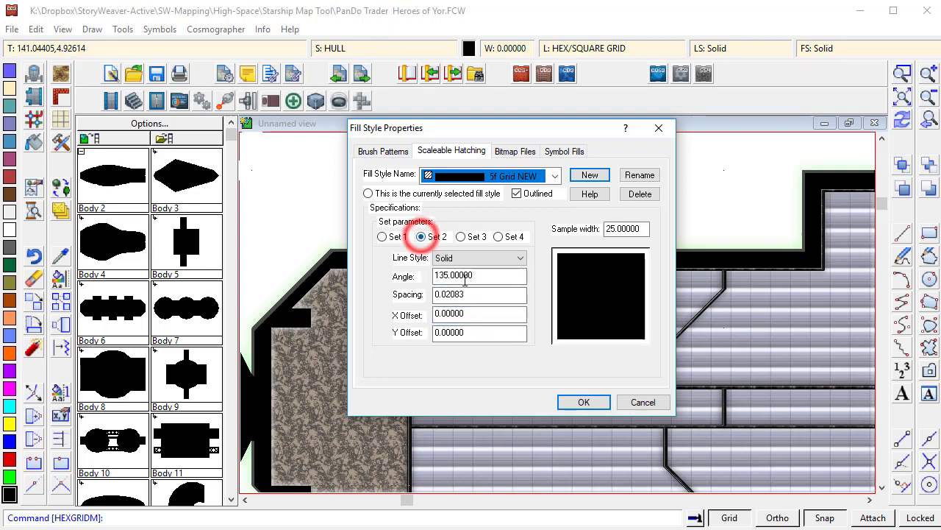
double_click(475, 275)
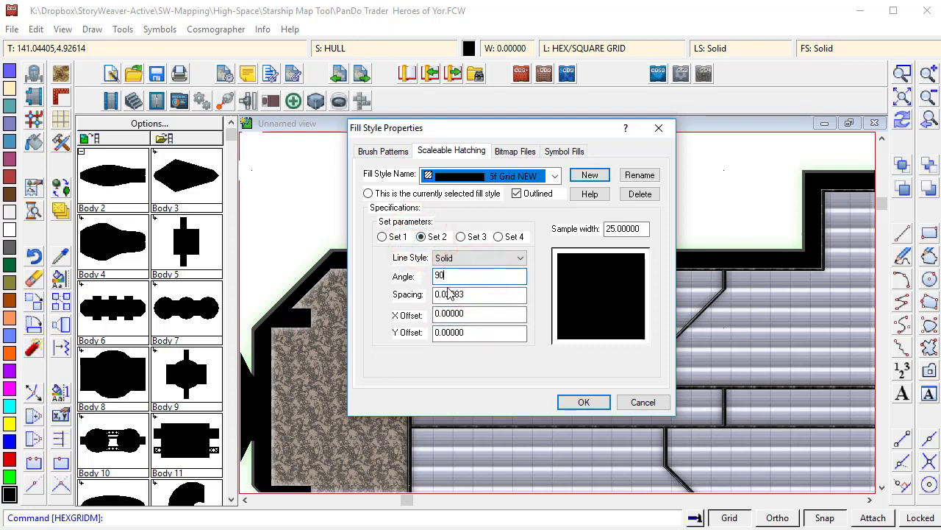
double_click(470, 291)
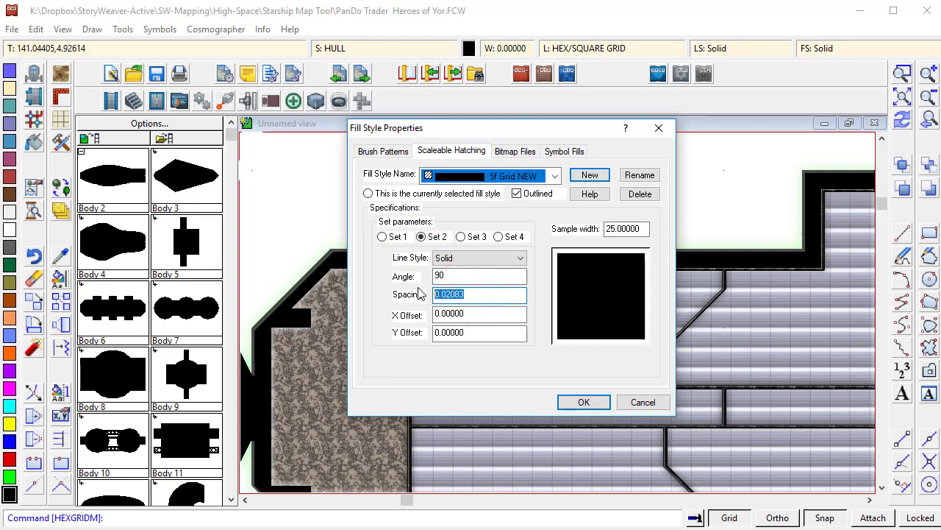
left_click(458, 312)
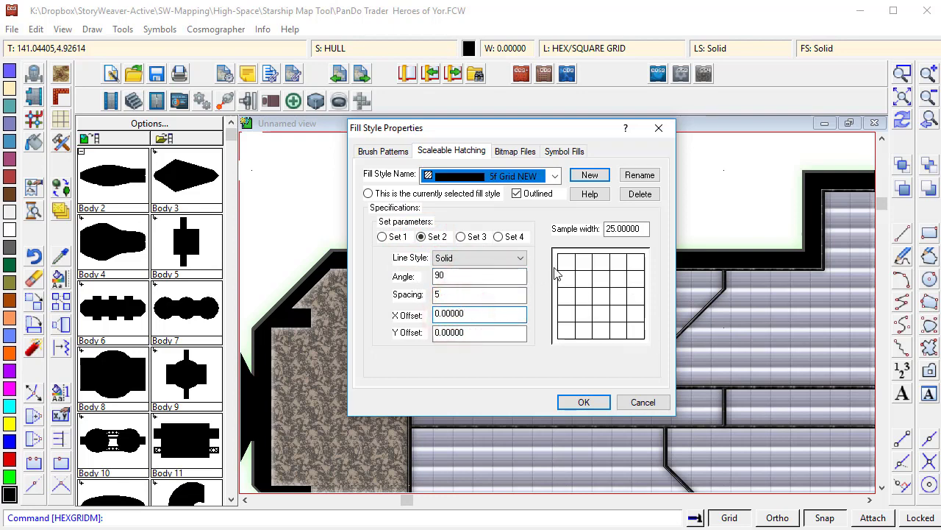
- Review hatch sets 3 and 4, then accept the 5f Grid NEW fill style
double_click(609, 231)
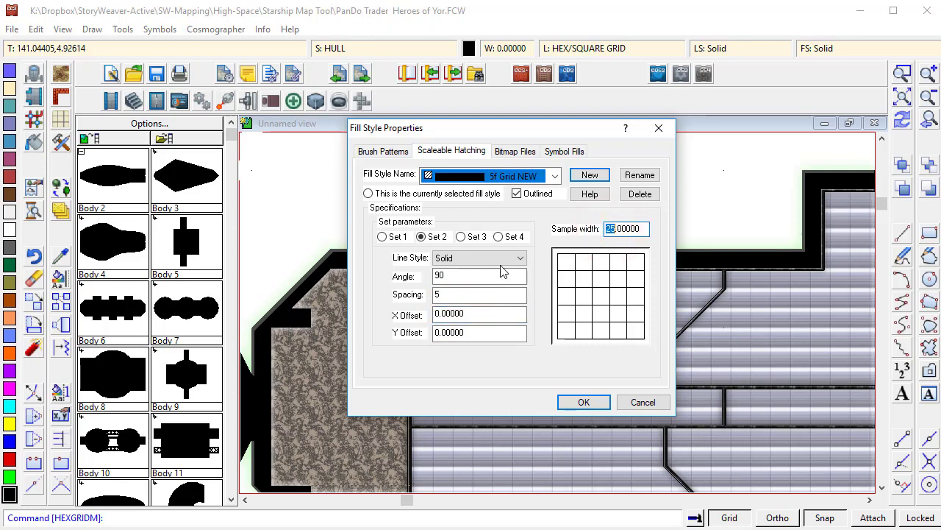
left_click(465, 239)
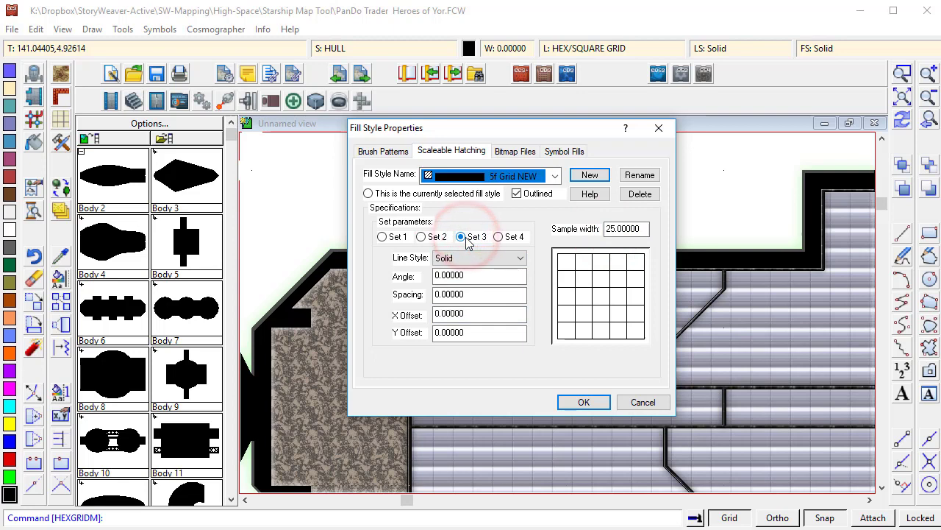
left_click(497, 237)
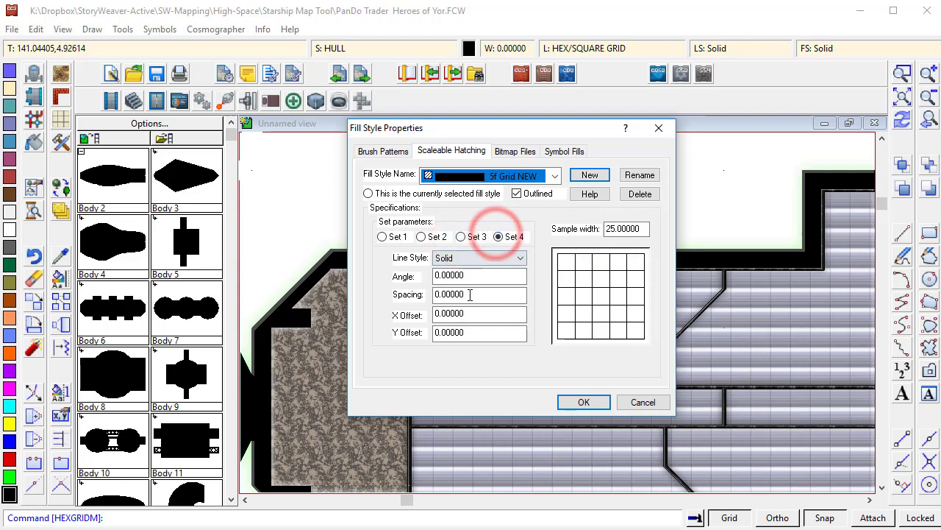
left_click(464, 238)
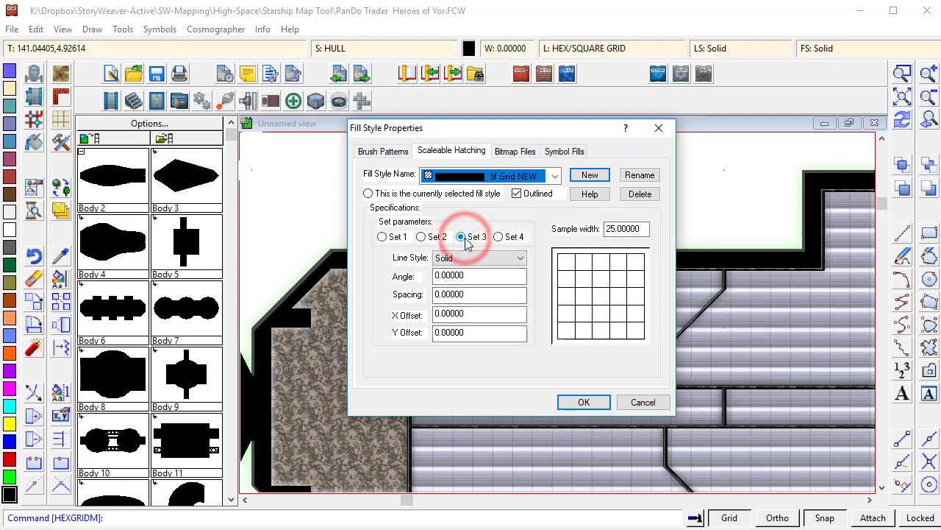
left_click(577, 403)
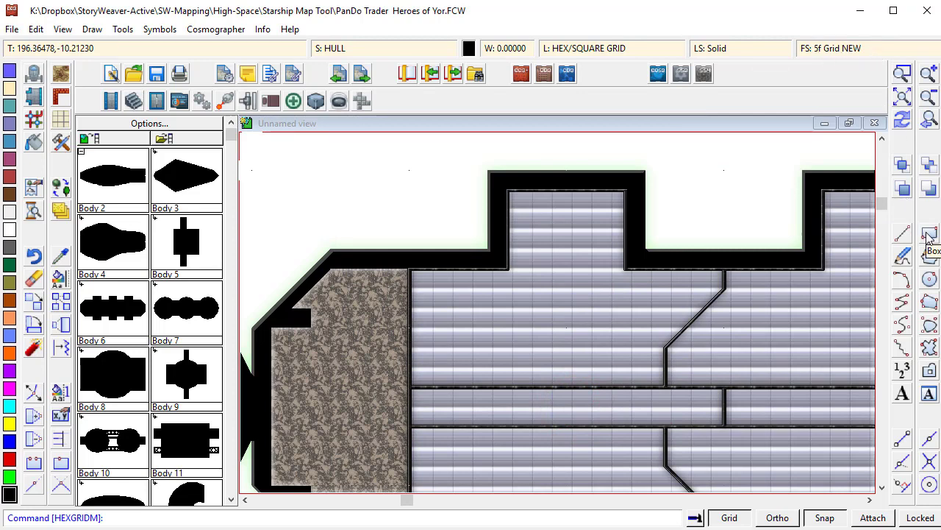
- Draw a test circle with radius about 10 filled with the grid hatch, then undo it
left_click(930, 281)
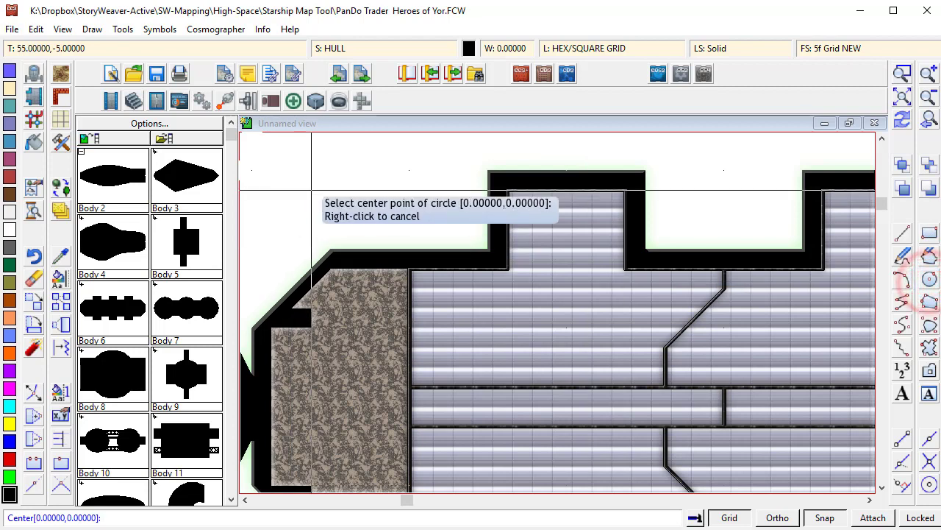
left_click(312, 175)
left_click(351, 191)
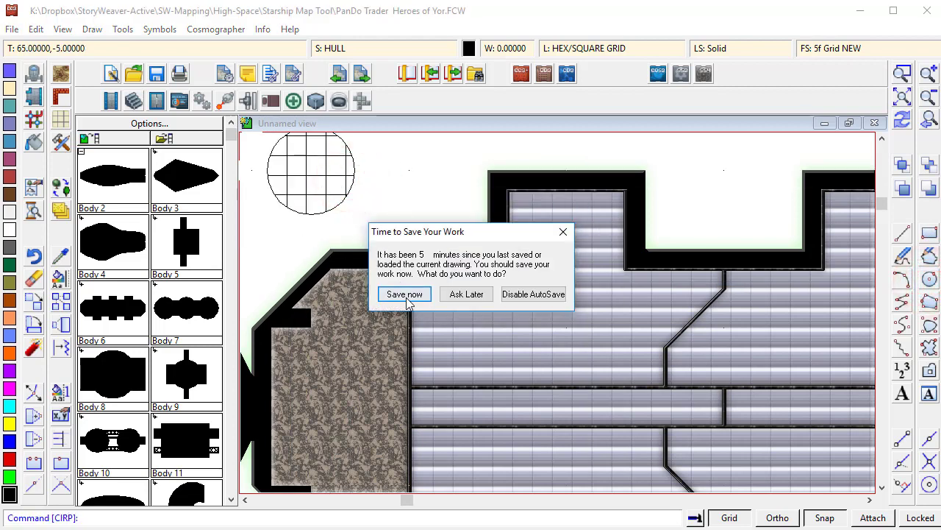
left_click(563, 231)
key("ctrl+z")
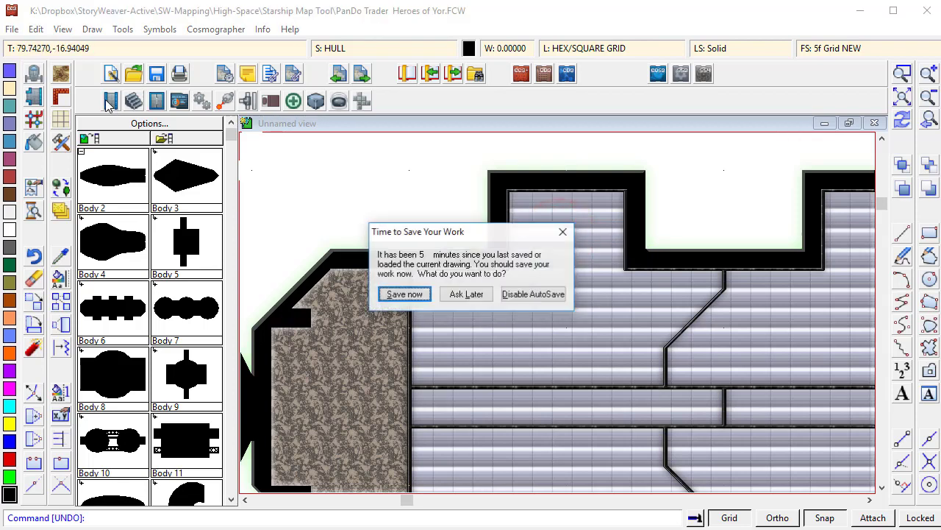
- Save the drawing and select the Deck Overlay, 5f Grid tool in the advanced custom drawing tools, declining to save settings
left_click(406, 294)
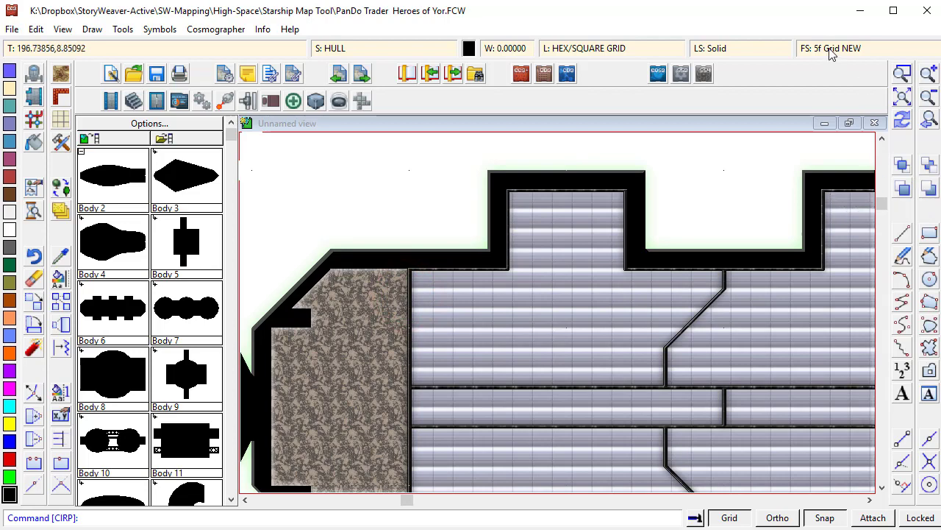
left_click(61, 142)
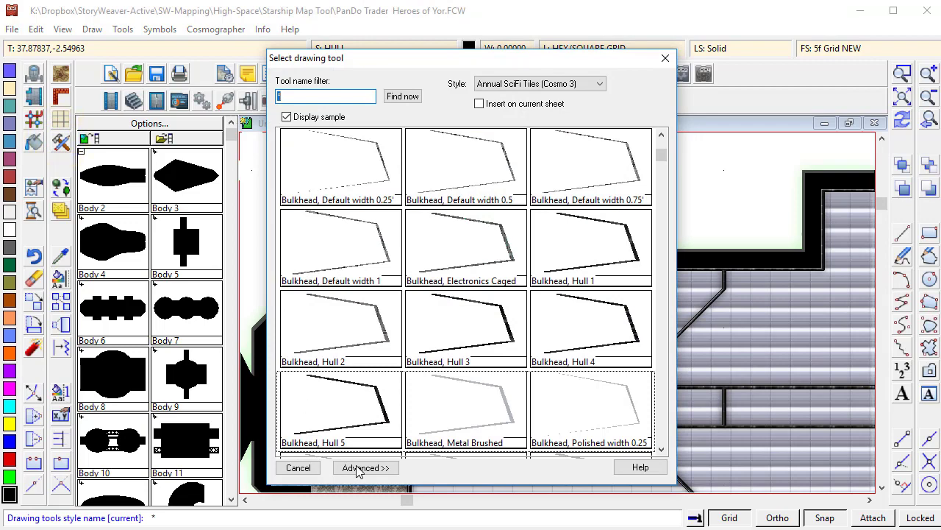
left_click(358, 470)
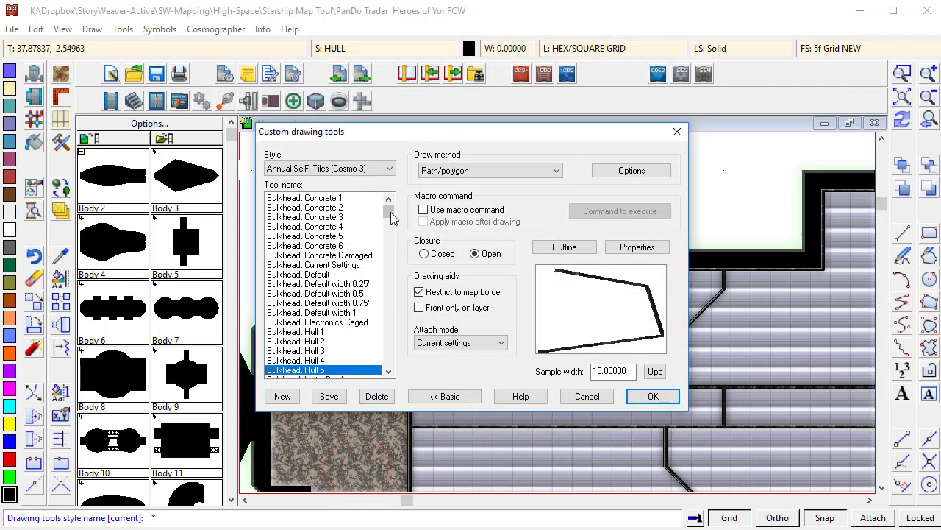
left_click_drag(391, 213, 410, 222)
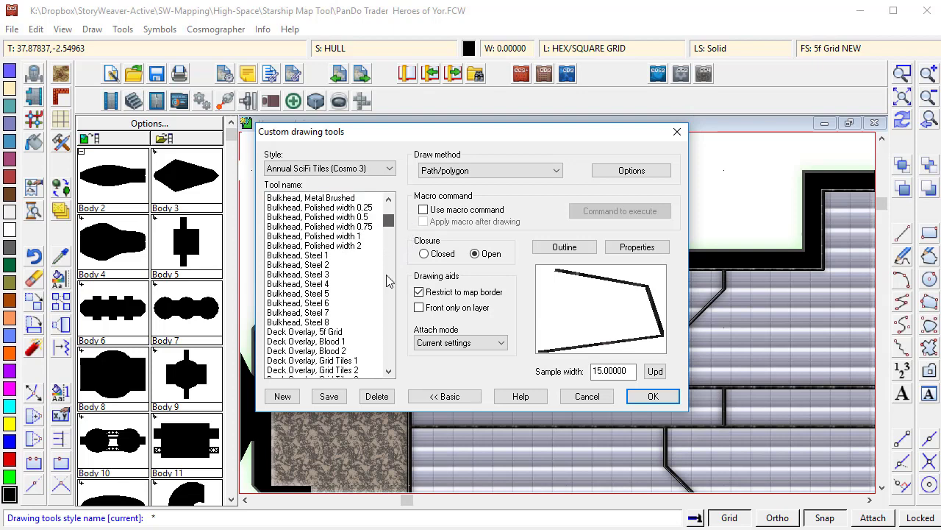
left_click(299, 332)
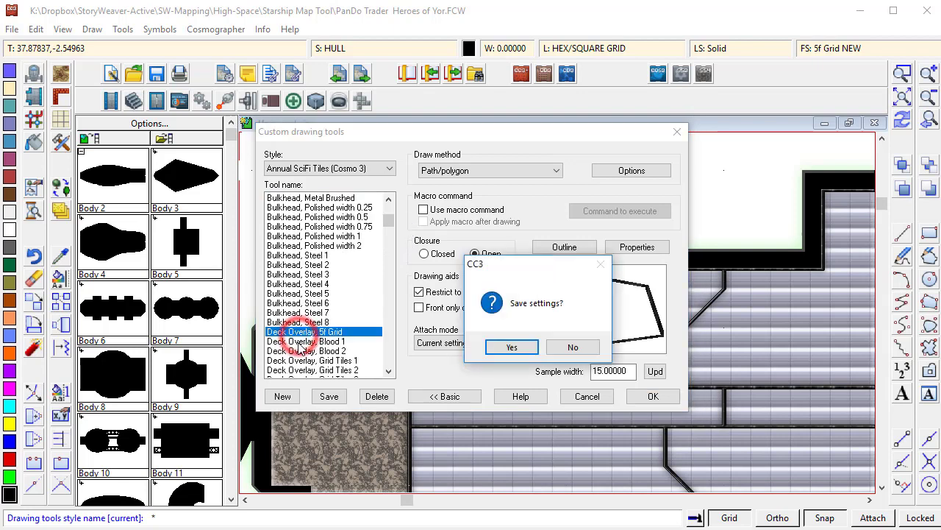
left_click(571, 347)
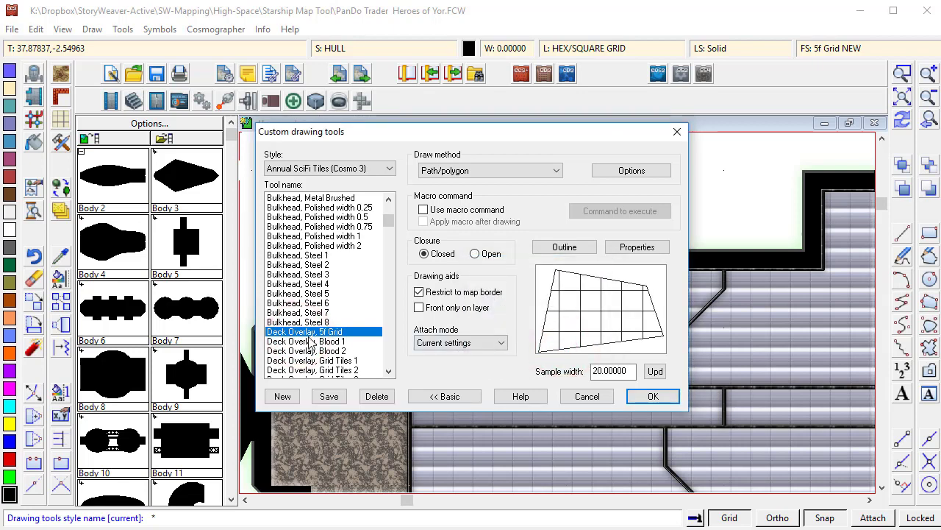
- Create a new drawing tool named Deck Overlay, 5f Grid New based on the Deck Overlay, 5f Grid tool
left_click(309, 343)
left_click(309, 358)
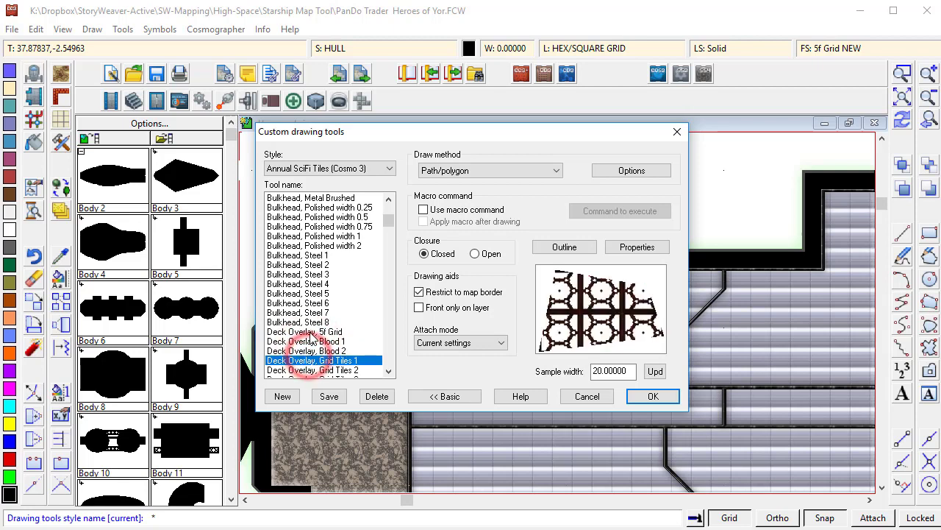
left_click(310, 332)
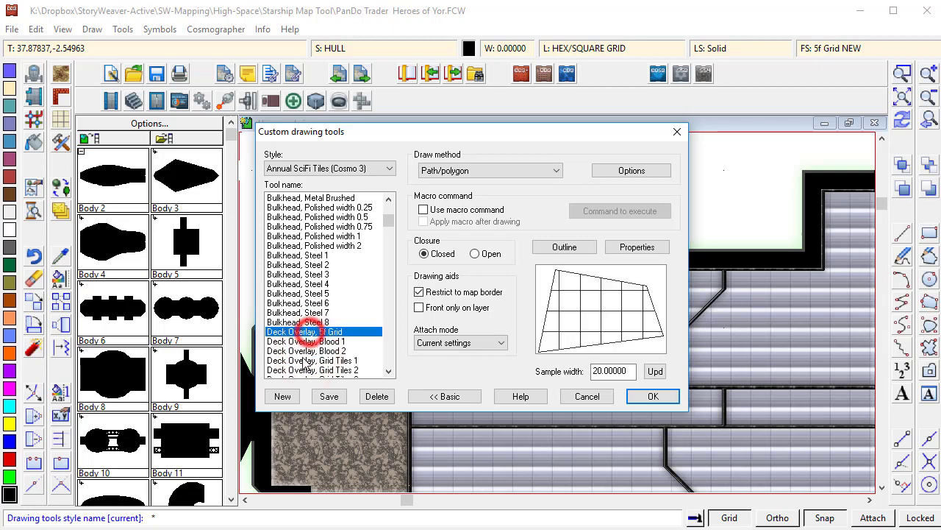
left_click(283, 396)
left_click(509, 261)
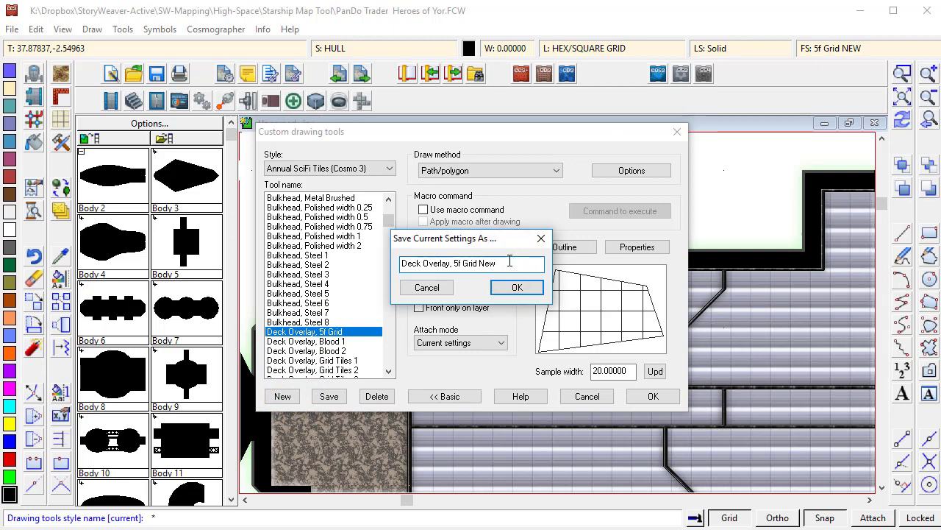
left_click(517, 287)
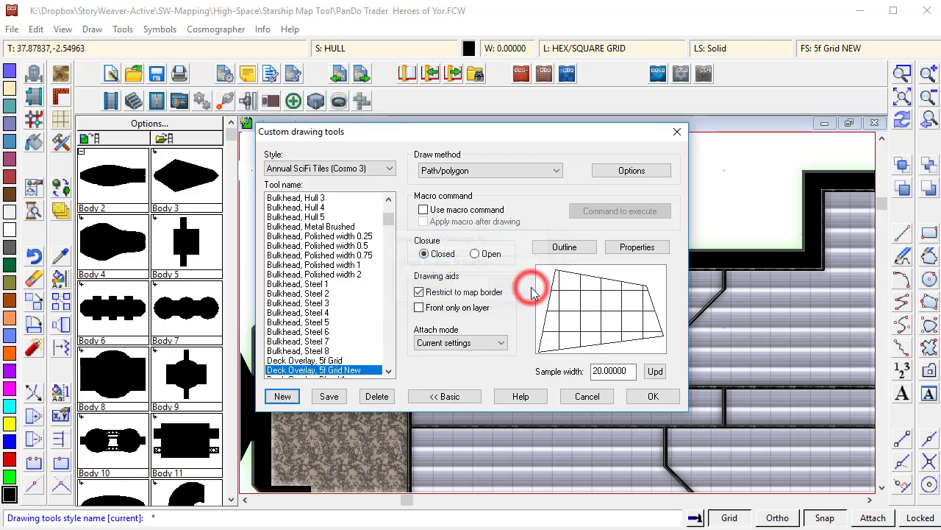
- Give the new tool no outline and a black colour, and save its settings
left_click(557, 248)
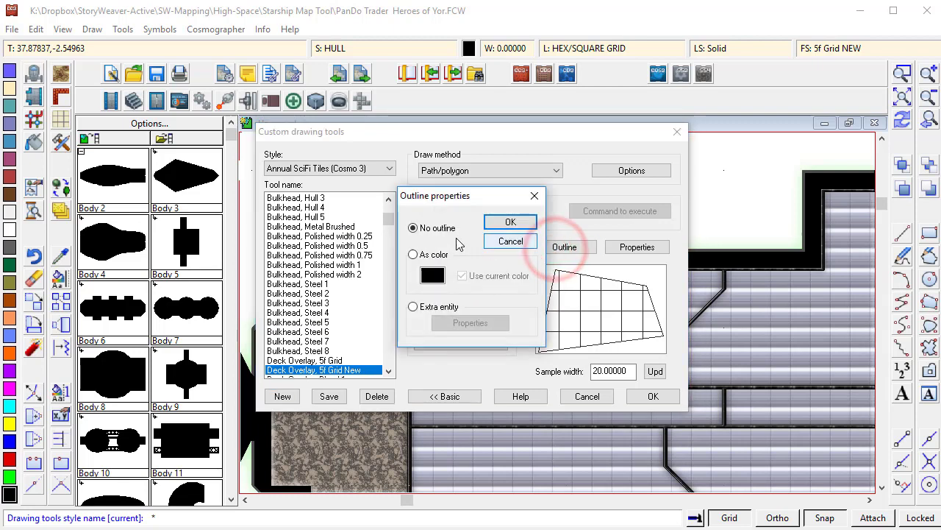
left_click(521, 222)
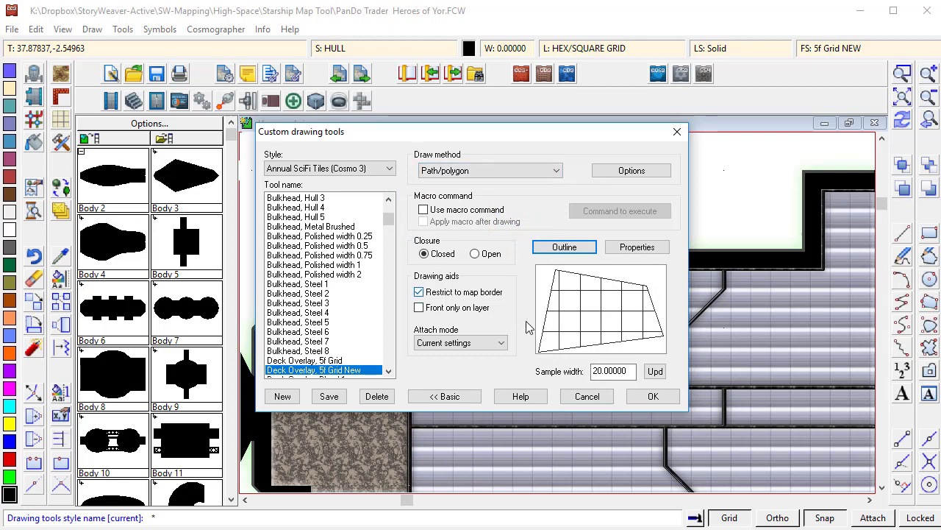
left_click(637, 249)
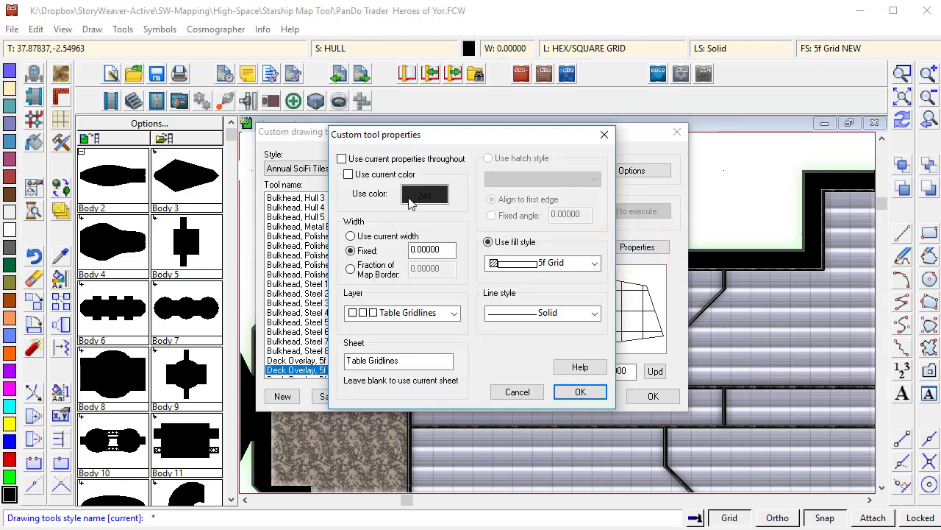
left_click(417, 195)
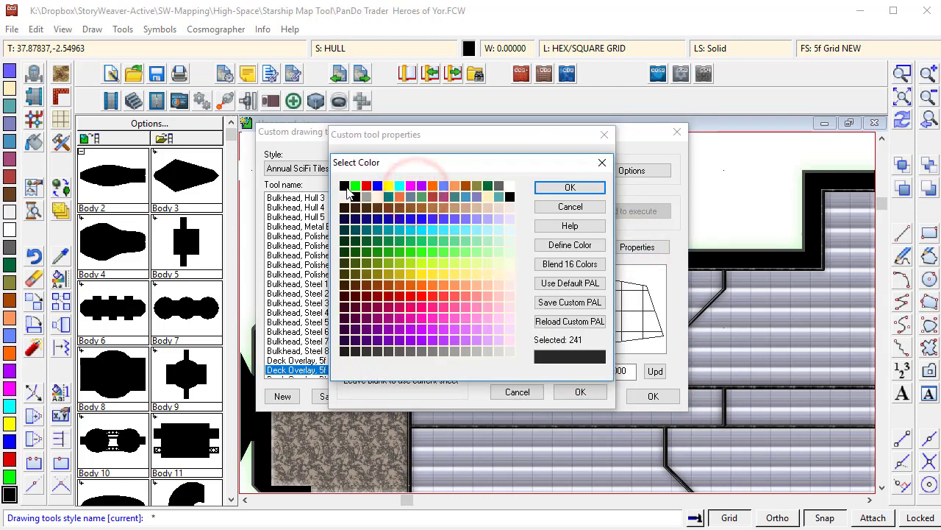
left_click(345, 186)
left_click(561, 186)
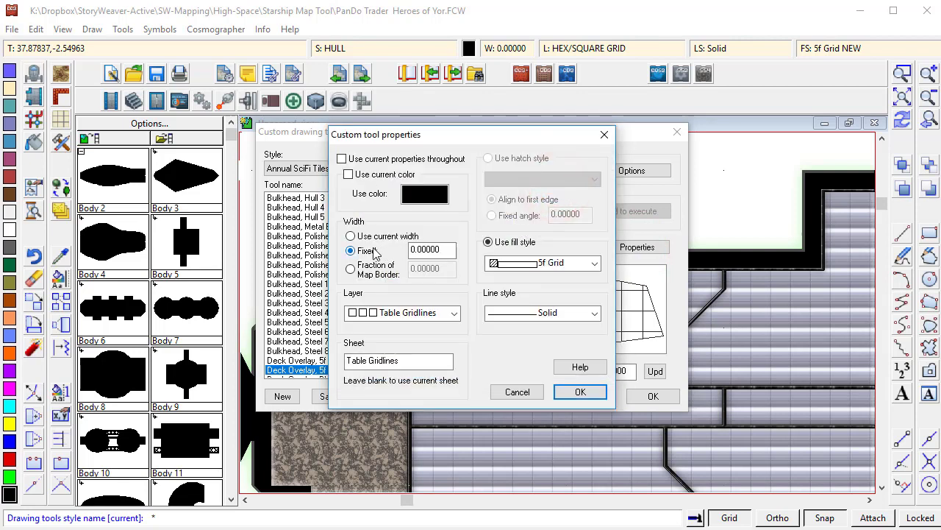
double_click(452, 250)
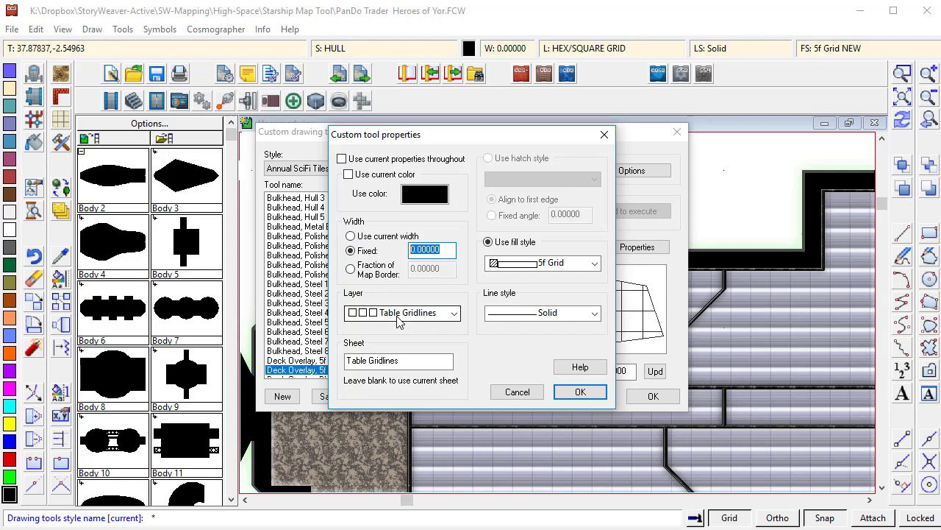
left_click(410, 361)
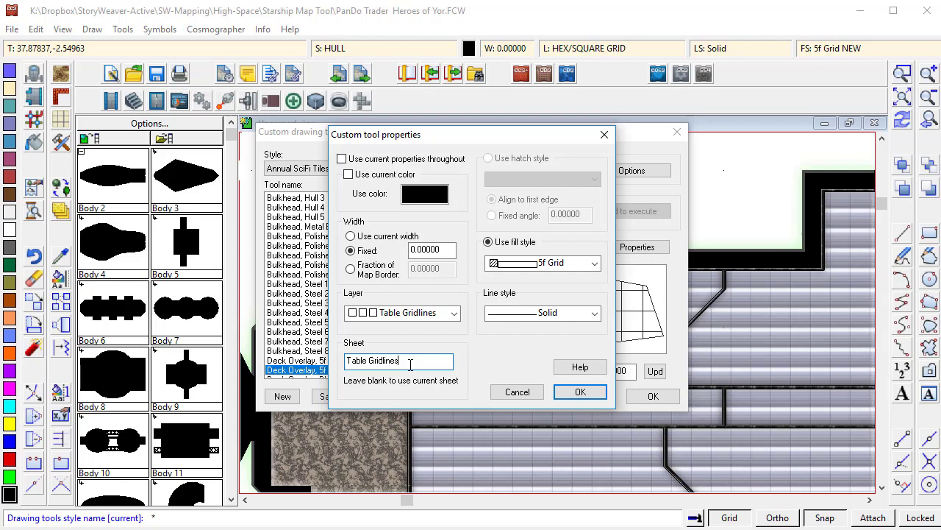
left_click(579, 394)
left_click(647, 397)
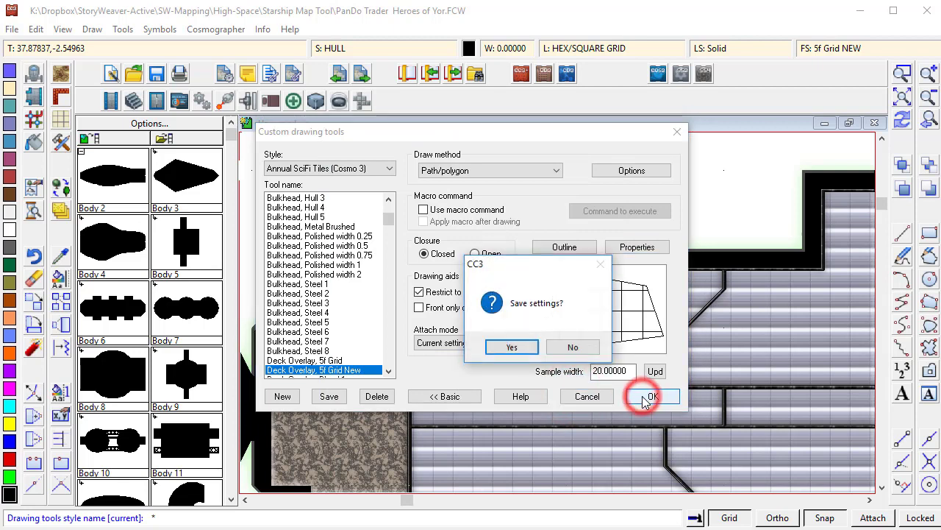
left_click(519, 347)
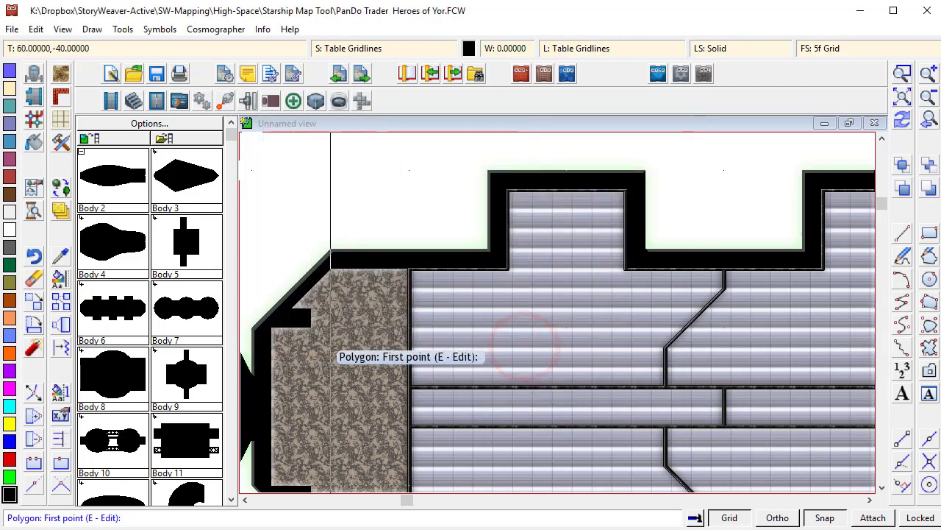
- Draw a closed grid overlay polygon with the new tool tracing the forward bridge deck floor
left_click(272, 329)
left_click(311, 331)
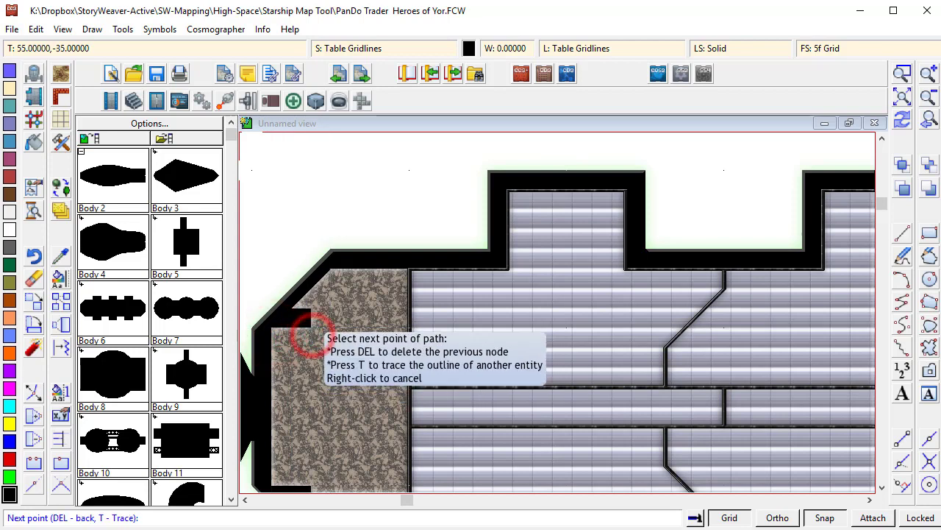
left_click(293, 312)
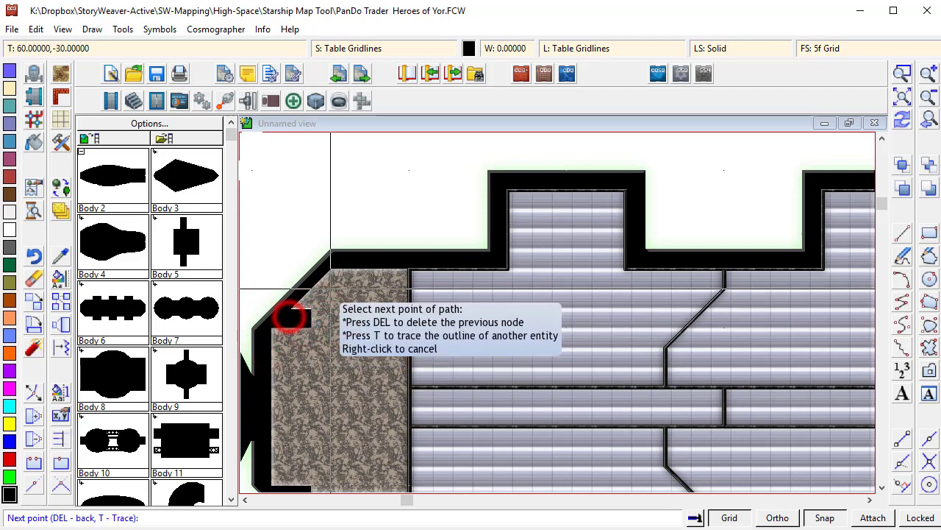
left_click(331, 270)
left_click(405, 271)
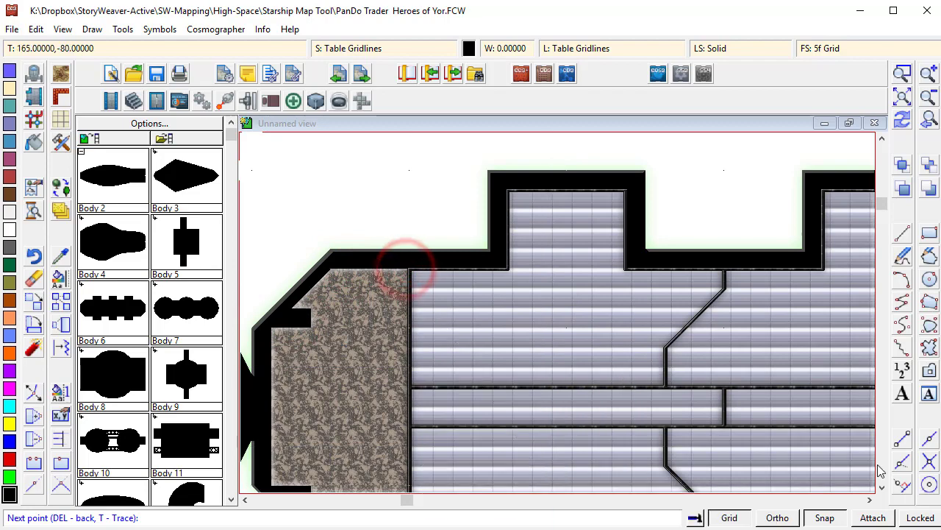
left_click(883, 487)
left_click(883, 487)
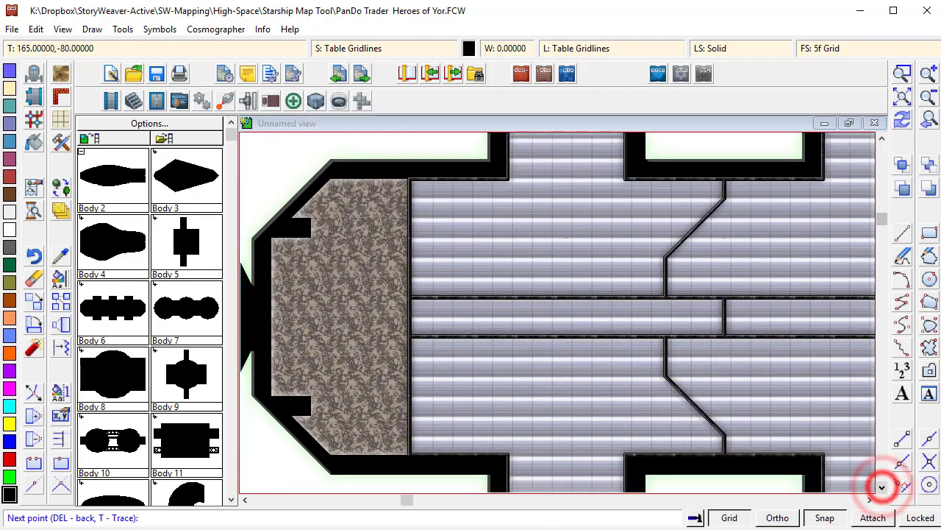
left_click(406, 448)
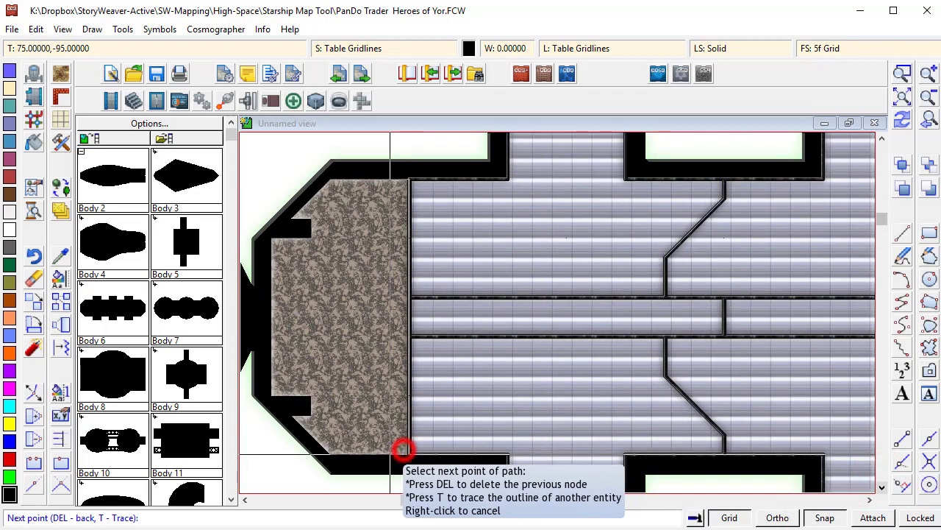
left_click(331, 447)
left_click(289, 404)
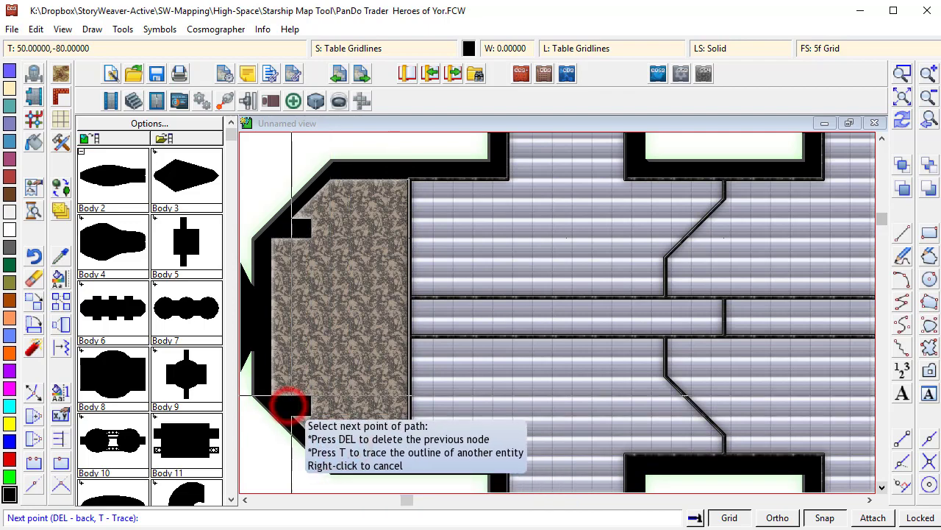
left_click(308, 416)
left_click(308, 398)
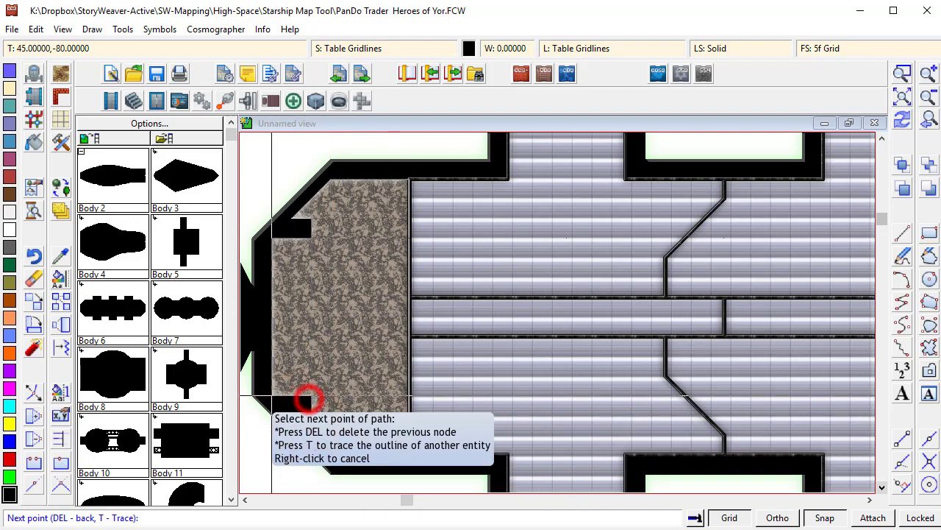
left_click(271, 397)
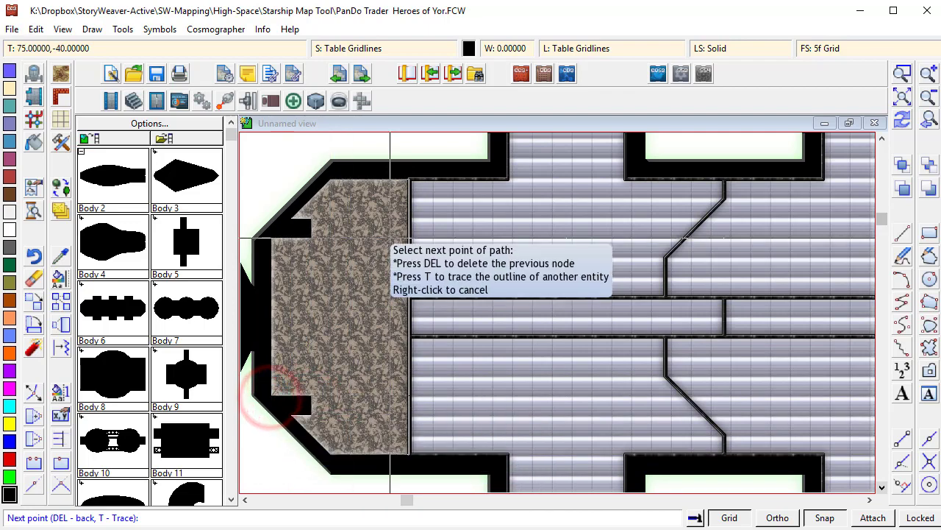
left_click(273, 241)
left_click(307, 241)
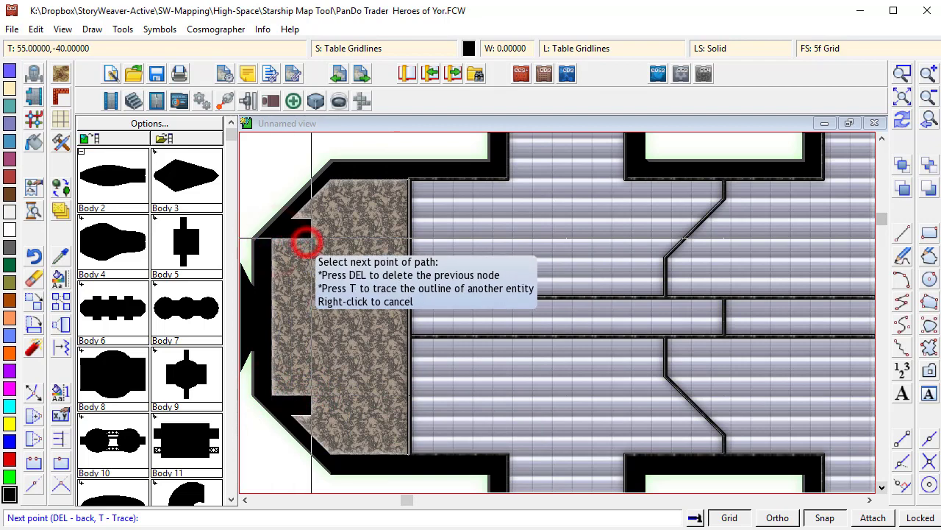
left_click(307, 223)
right_click(306, 223)
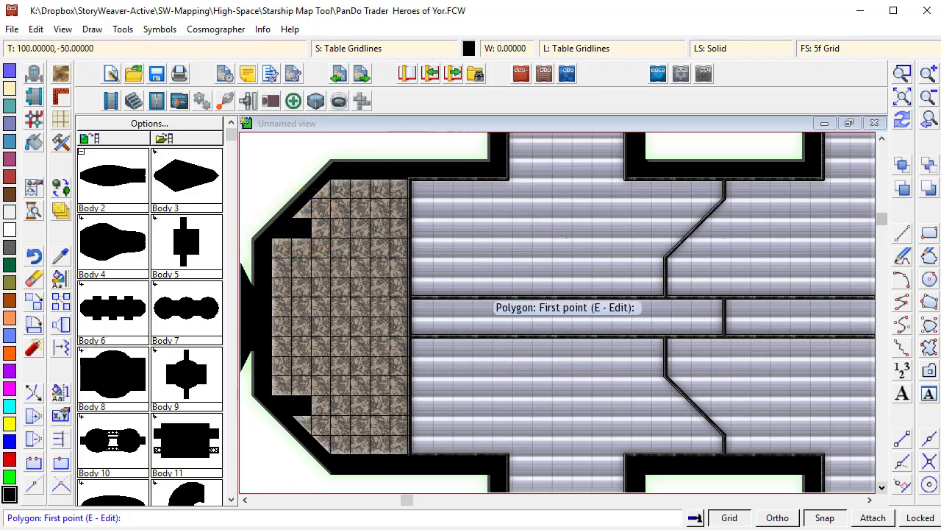
left_click(903, 122)
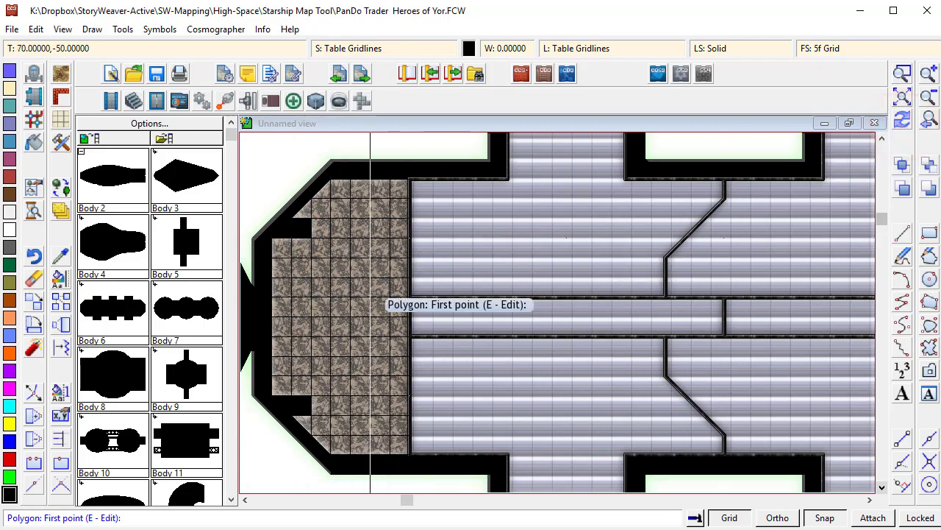
- Turn off the Transparency effect on the Table Gridlines sheet in Drawing Sheets and Effects
left_click(61, 212)
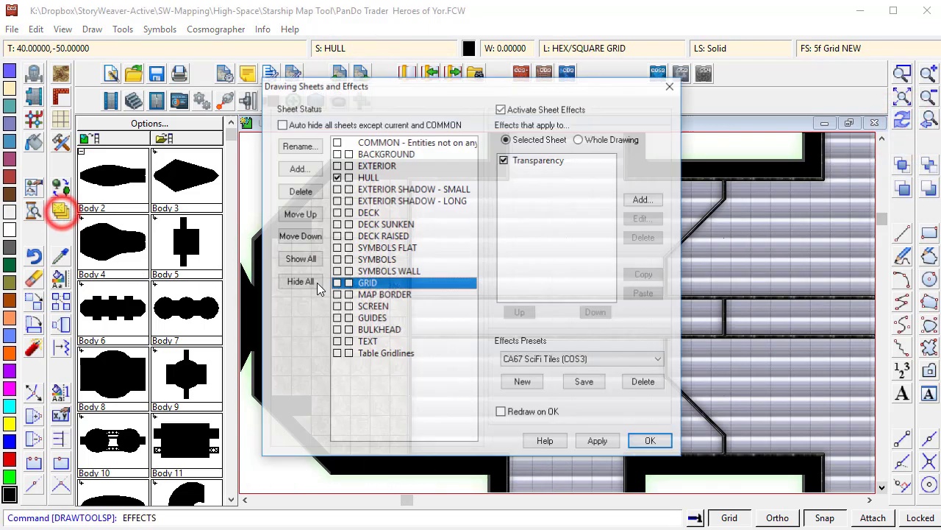
left_click(380, 354)
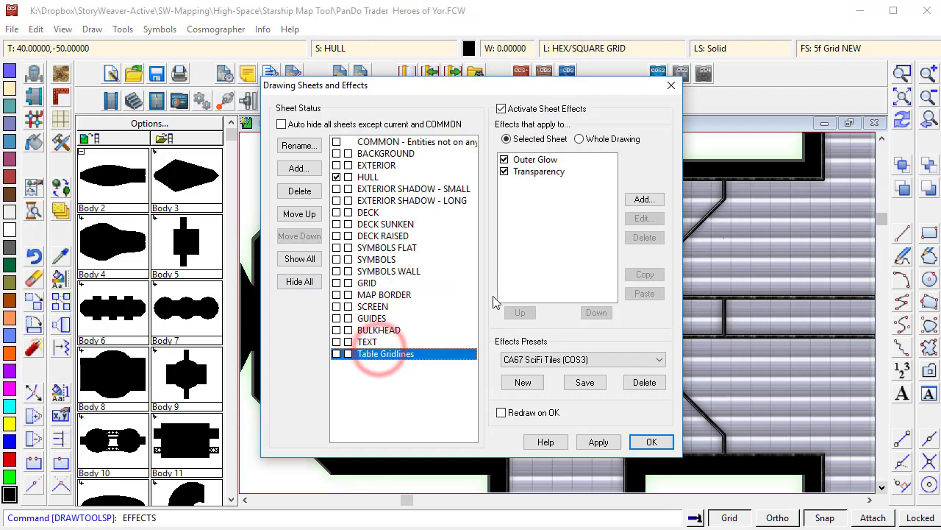
left_click(535, 160)
left_click(537, 172)
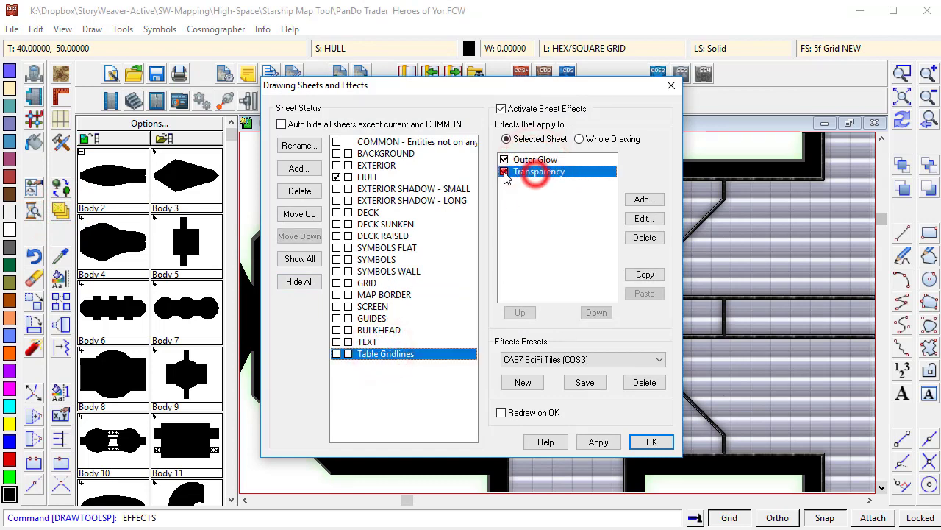
left_click(504, 172)
left_click(651, 441)
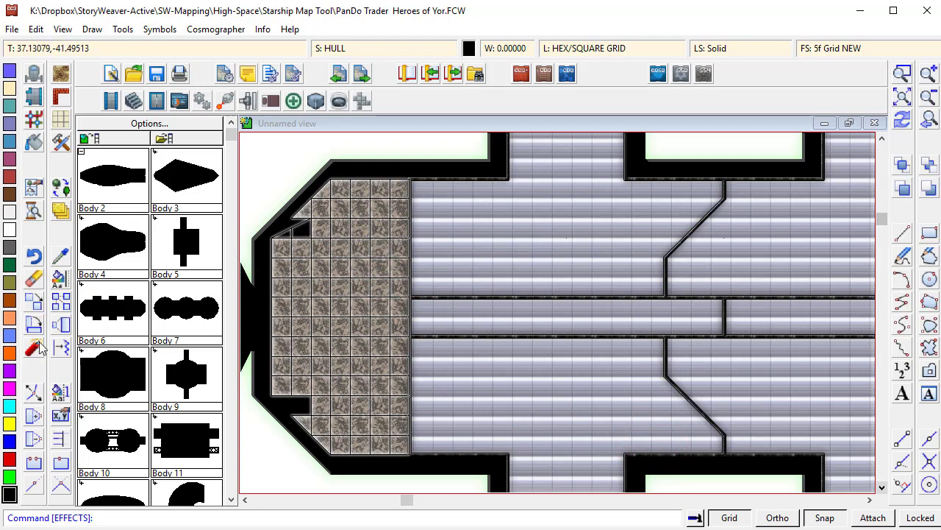
- Try to edit the nodes of the grid overlay polygon at the gridded deck's angled corner
left_click(35, 395)
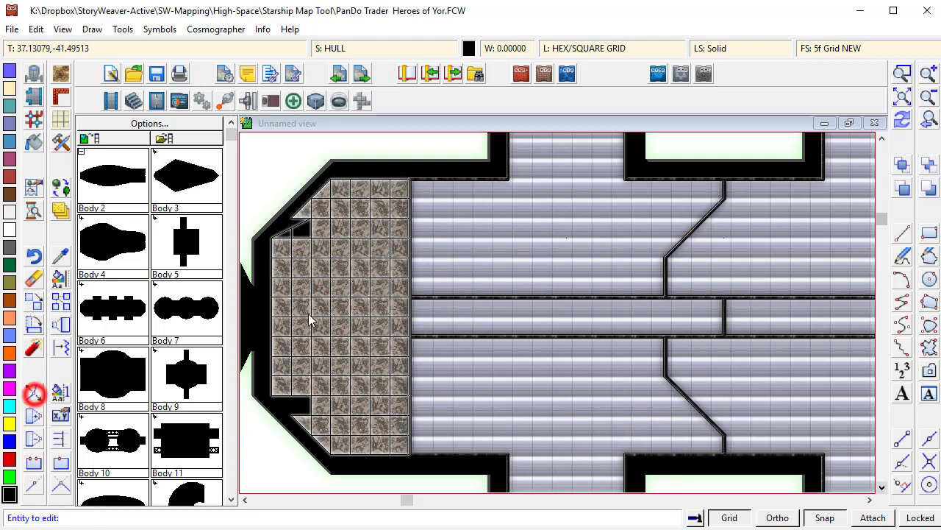
left_click(304, 229)
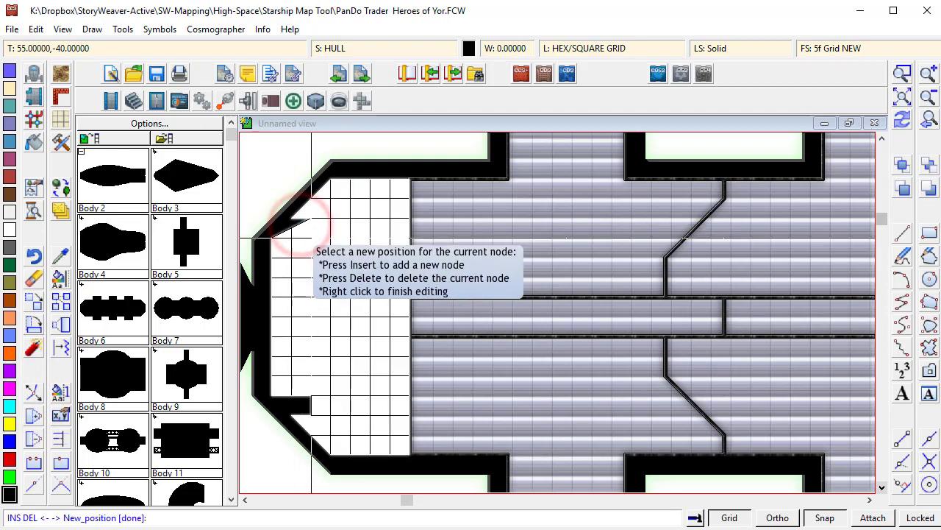
right_click(304, 227)
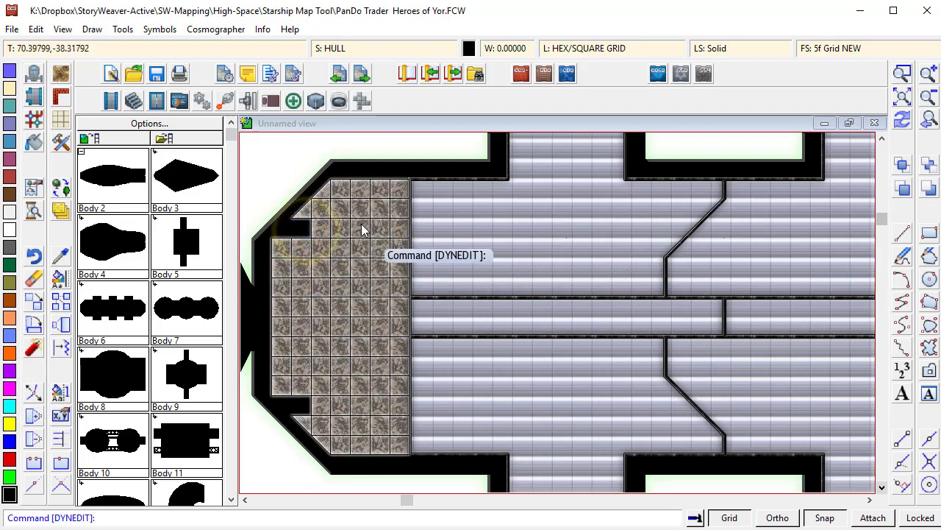
- Move the Table Gridlines sheet up two positions, above GUIDES and BULKHEAD, in Drawing Sheets and Effects
left_click(902, 74)
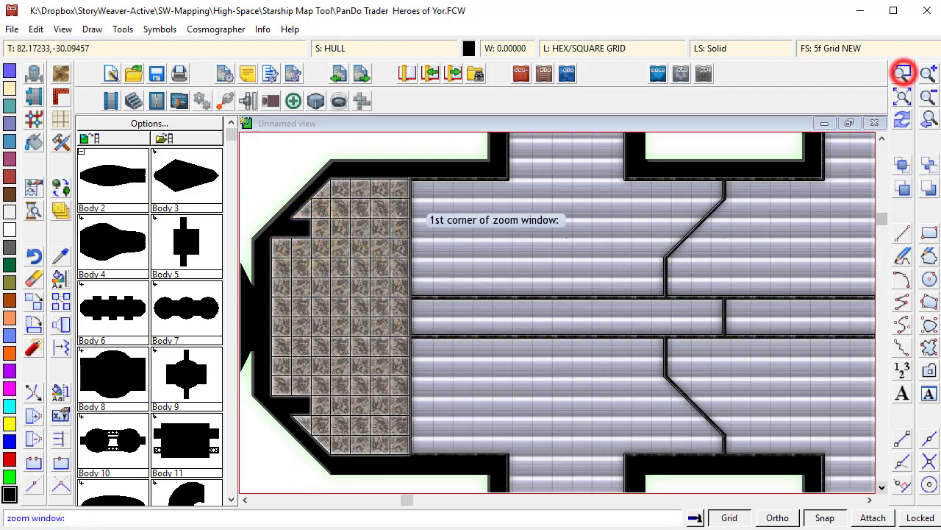
left_click(270, 140)
left_click(471, 305)
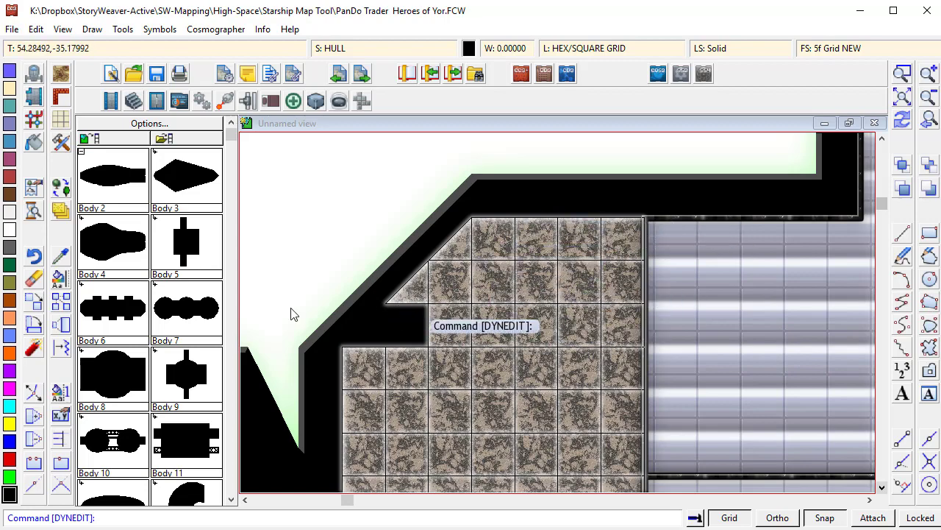
left_click(61, 211)
left_click(377, 356)
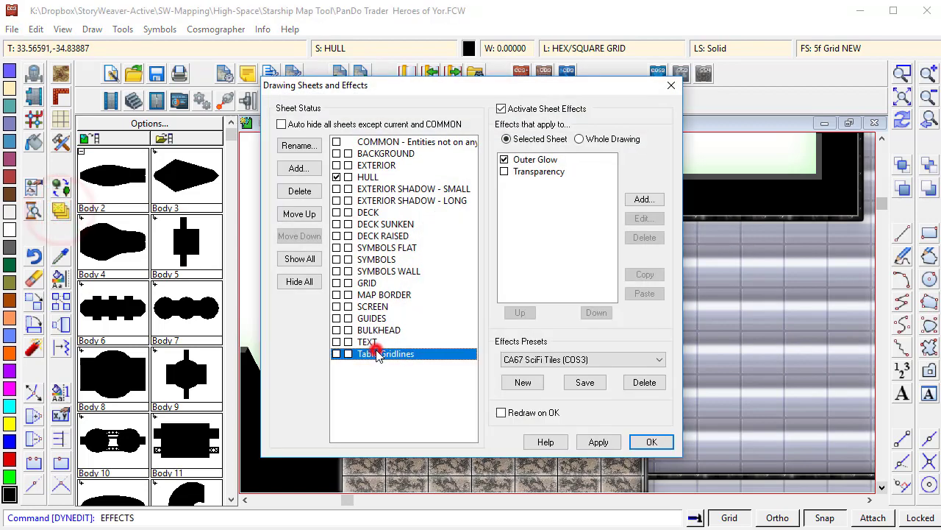
left_click(309, 215)
left_click(308, 215)
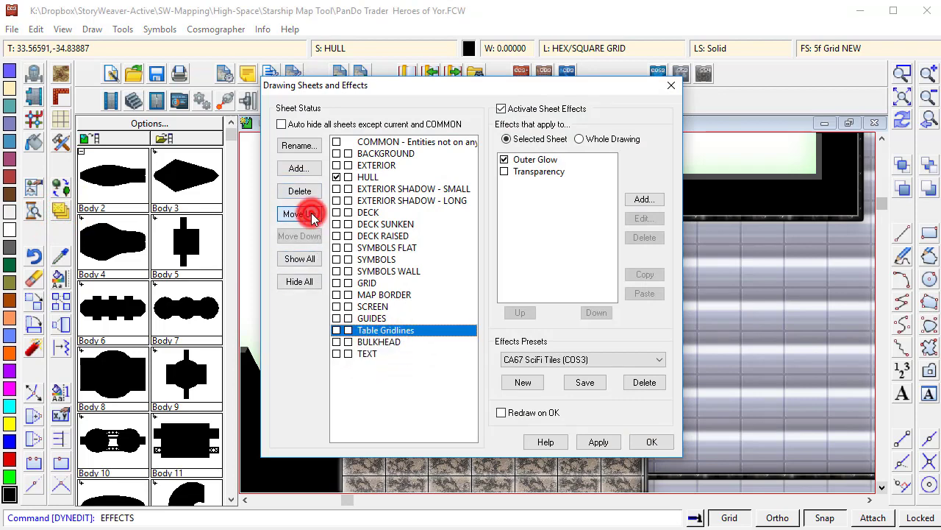
left_click(309, 215)
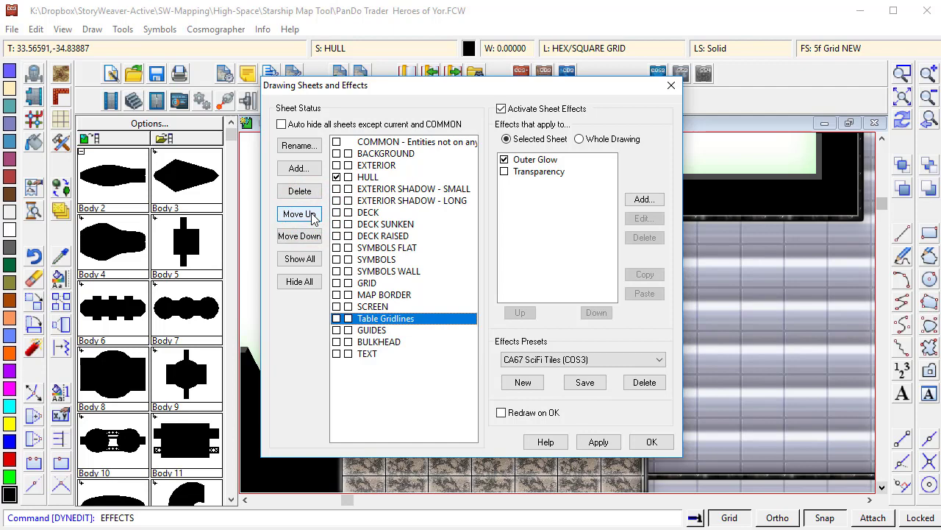
left_click(651, 443)
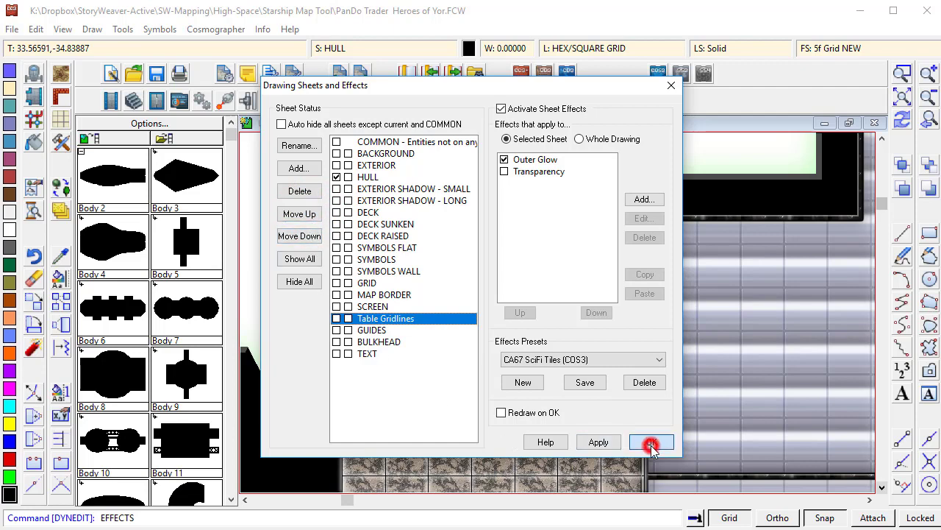
- Place a CosA Jump Drive symbol from the engineering catalog in the narrow hull section beside the gridded deck
left_click(914, 120)
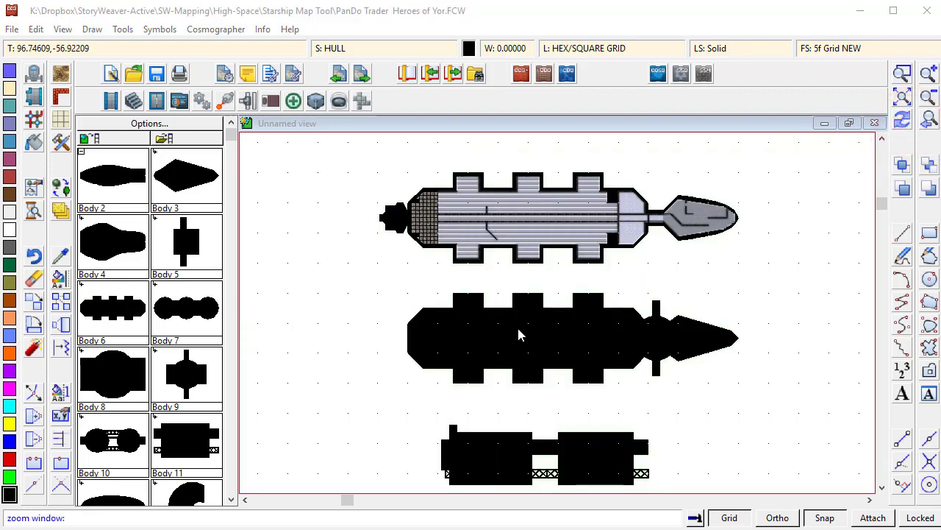
left_click(903, 73)
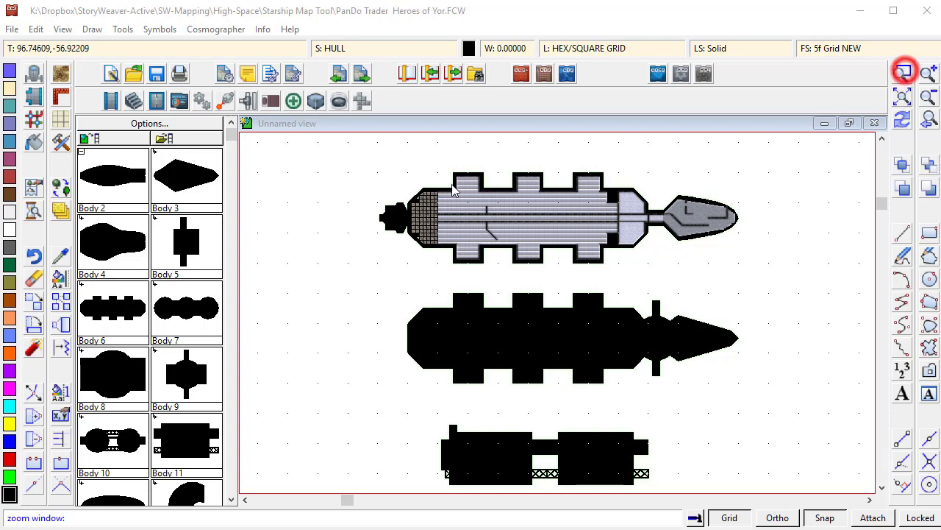
left_click(363, 158)
left_click(506, 269)
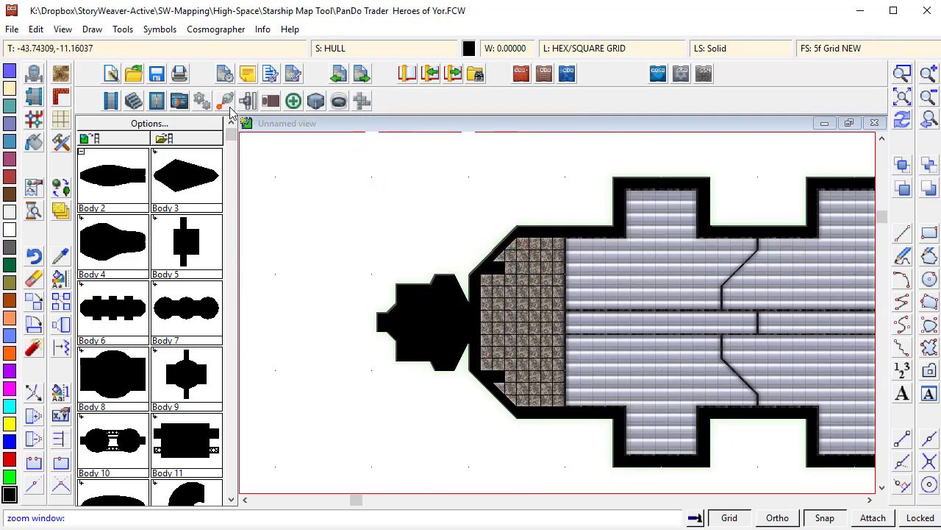
left_click(200, 103)
left_click(203, 103)
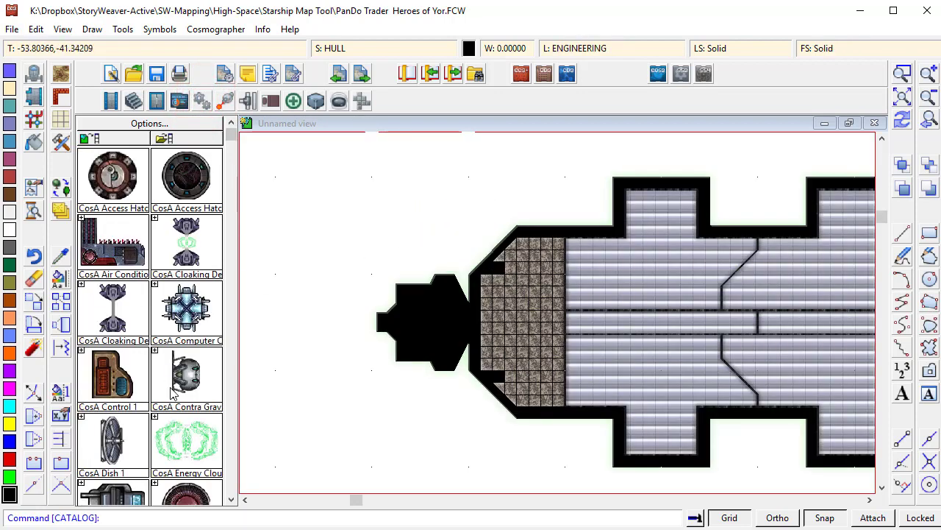
left_click(231, 221)
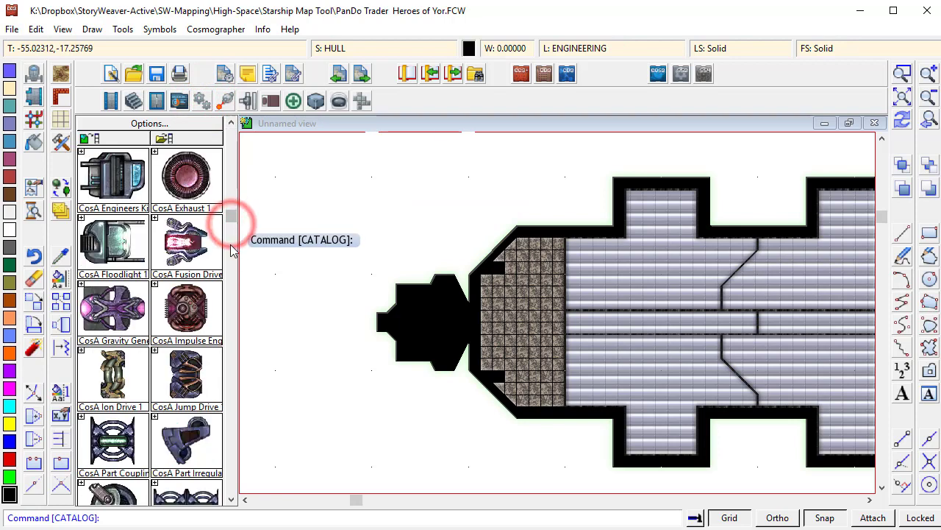
left_click(187, 387)
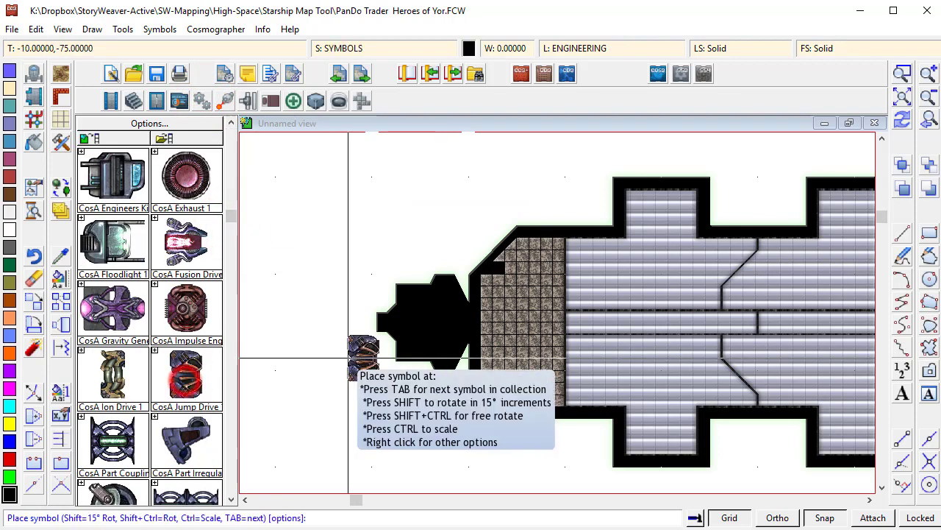
left_click(450, 322)
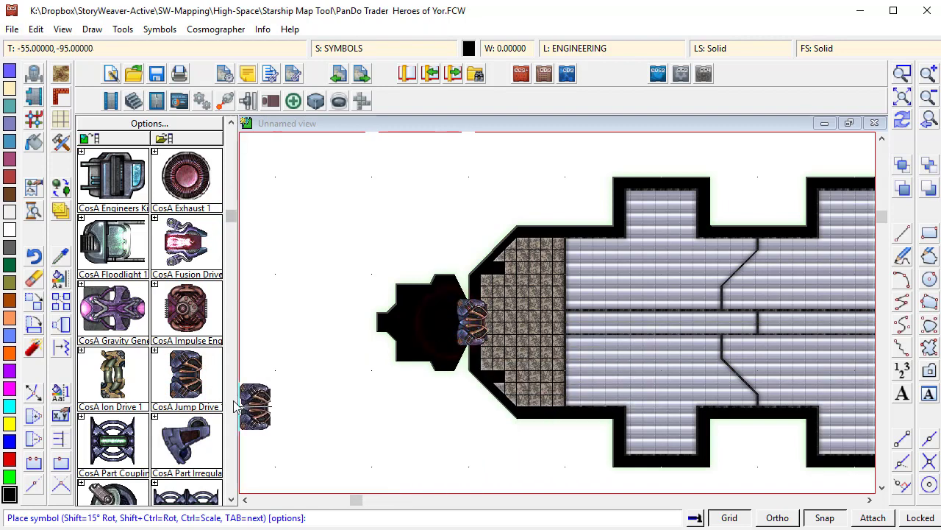
- Place four CosA Warp Collector symbols in two rows between the jump drive and the hull's end
left_click(232, 403)
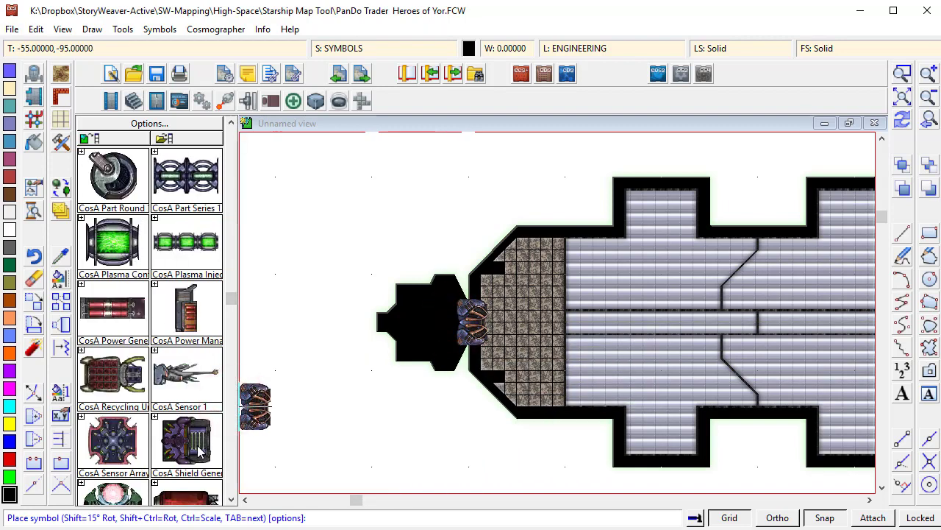
scroll(188, 441, "down", 4)
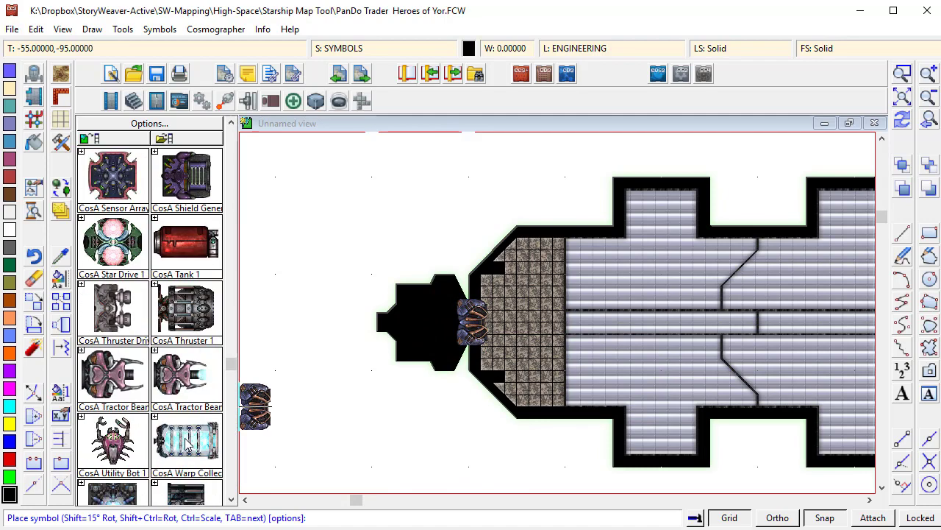
left_click(181, 442)
right_click(422, 298)
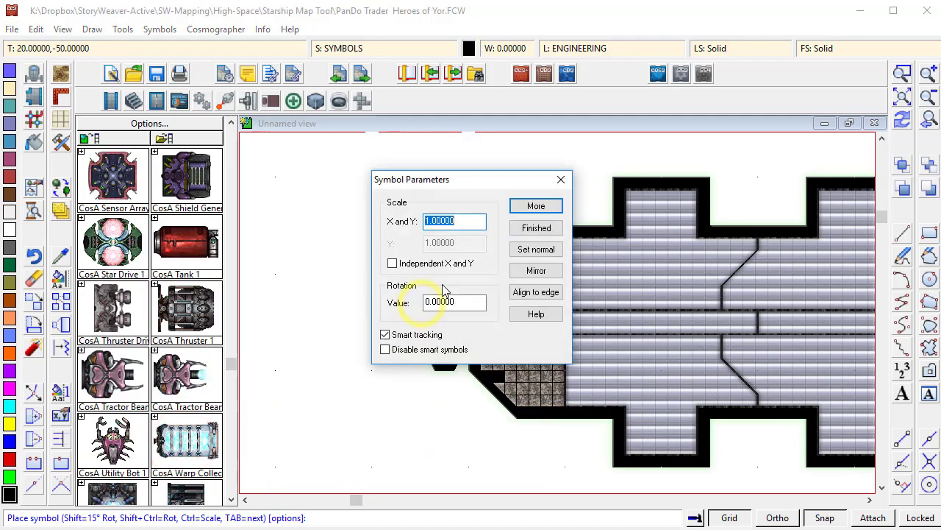
key("Escape")
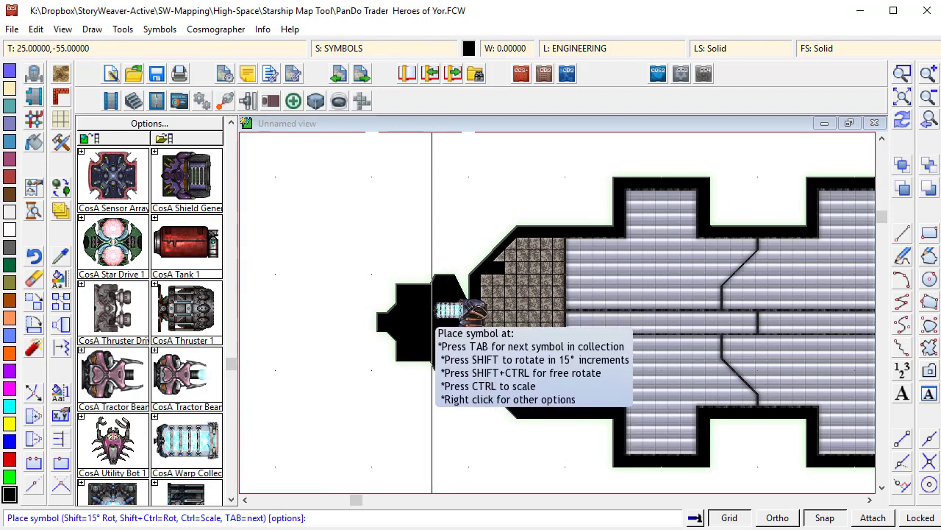
left_click(431, 311)
left_click(427, 337)
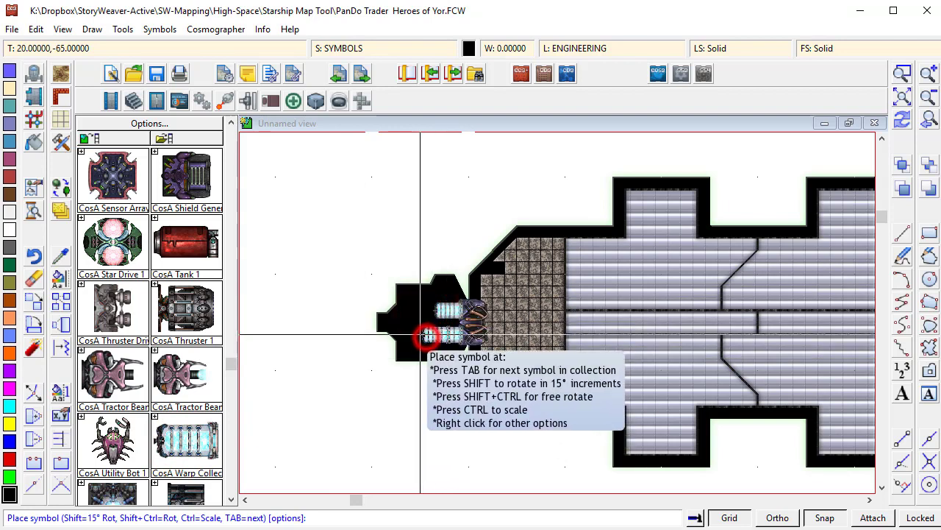
left_click(408, 310)
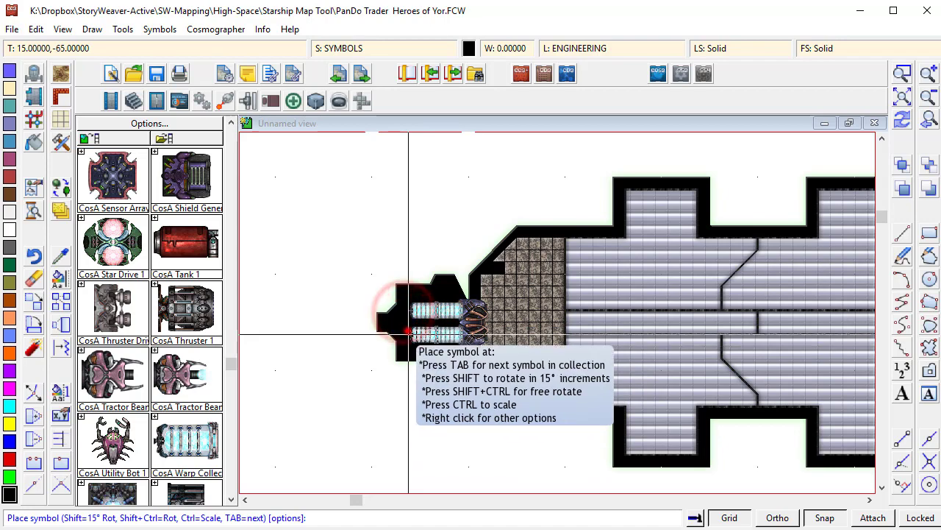
left_click(409, 333)
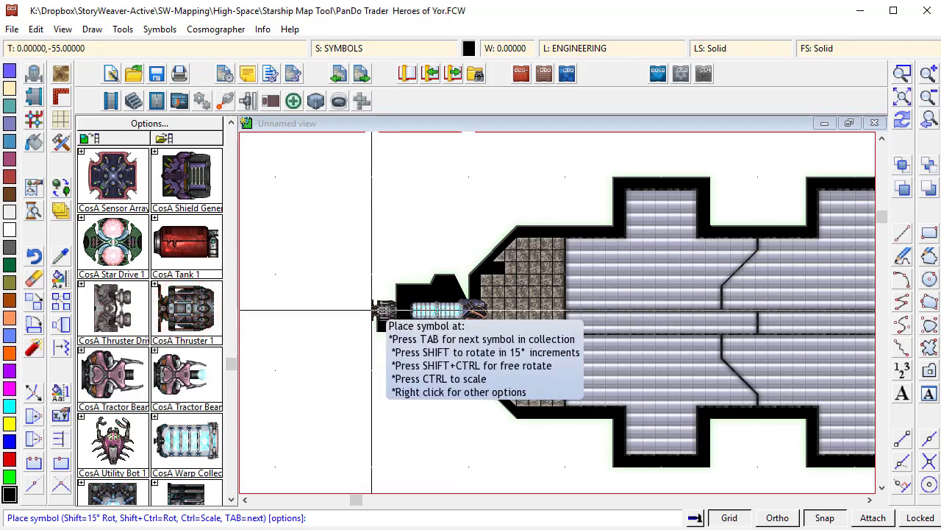
- Place three thruster symbols in a column at the tip of the hull behind the warp collectors
left_click(396, 298)
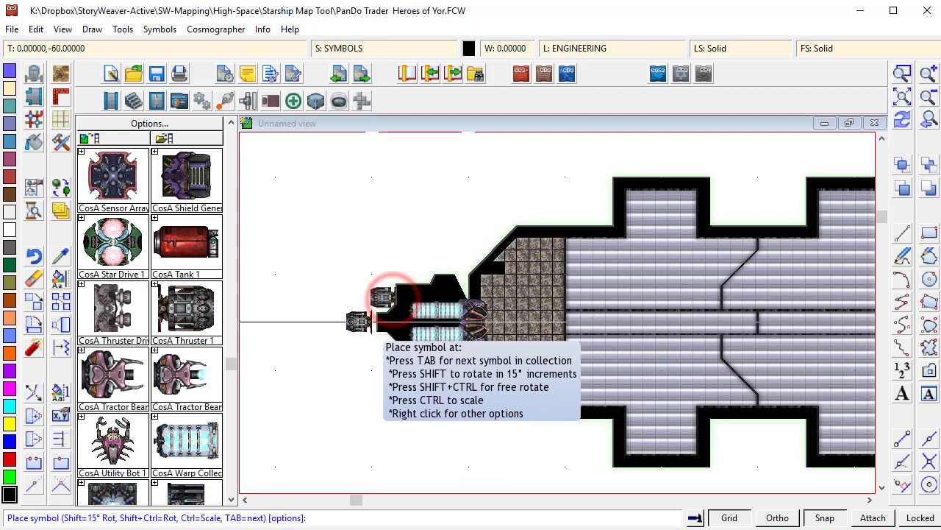
left_click(383, 323)
left_click(396, 345)
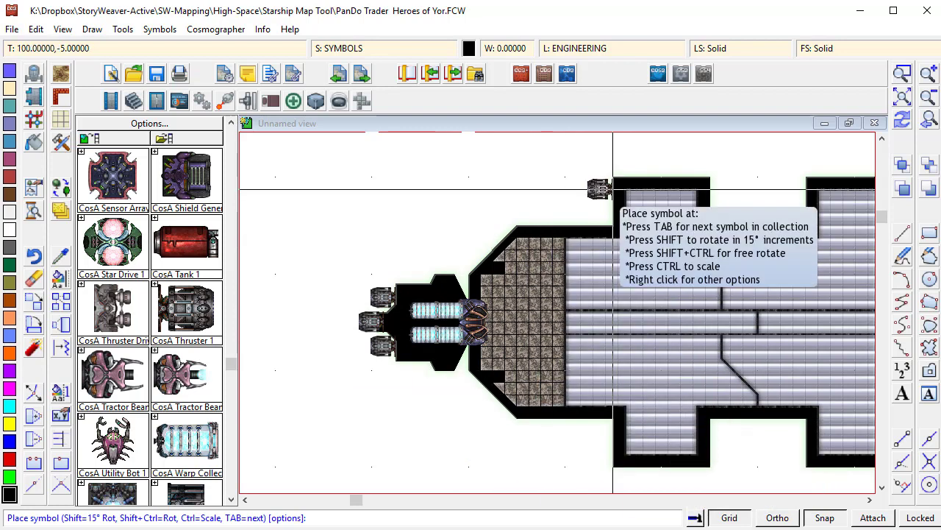
left_click(504, 321)
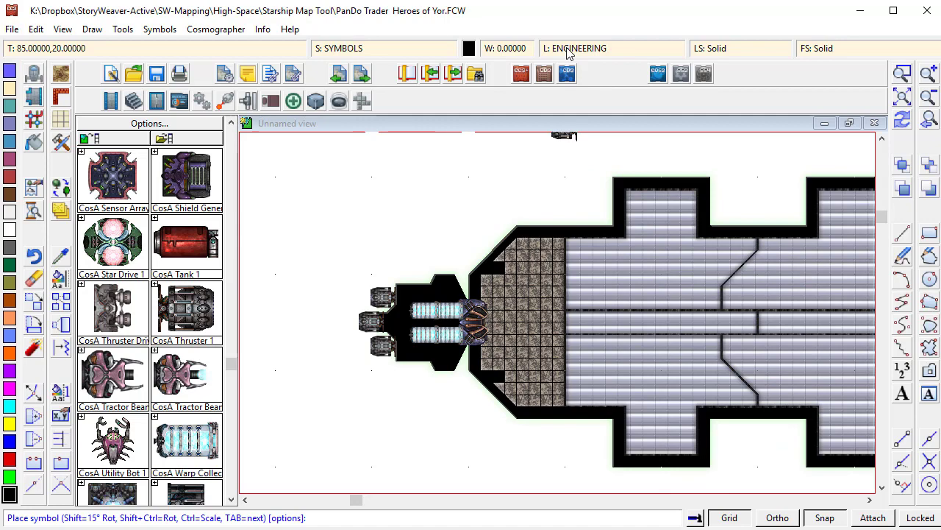
- Make the GUIDES - BASE layer visible in the layer list
left_click(712, 48)
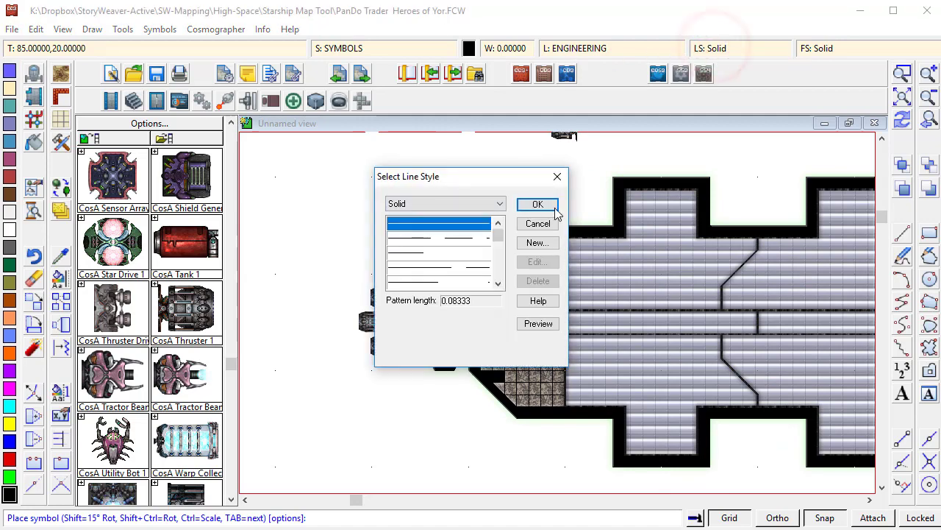
left_click(537, 223)
left_click(610, 47)
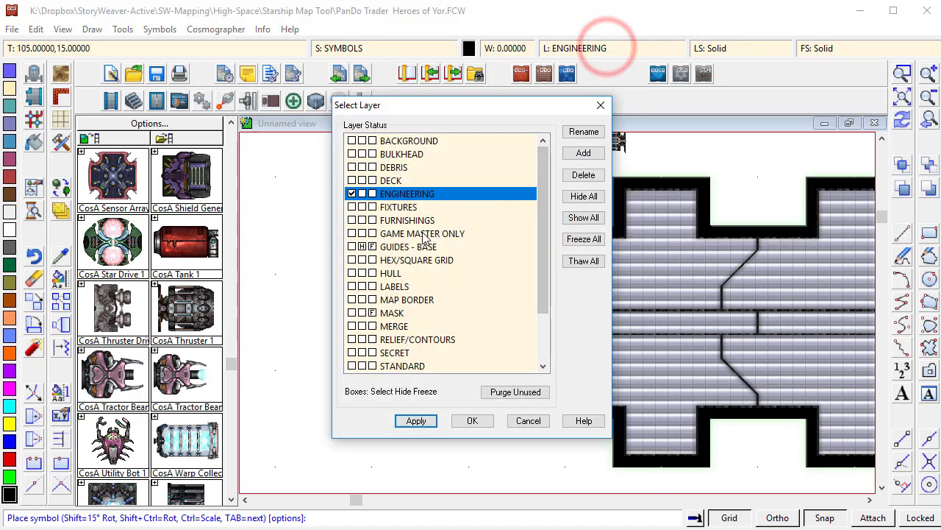
left_click(360, 247)
left_click(474, 420)
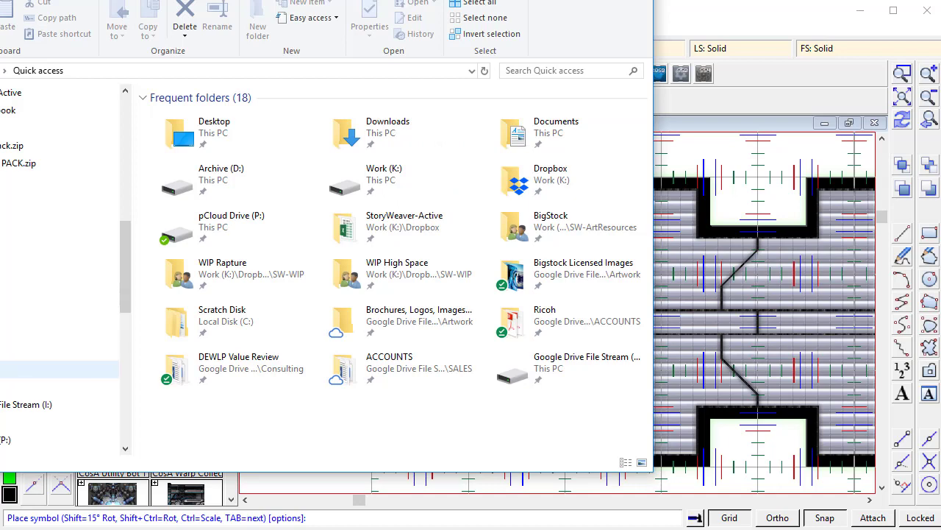
- Browse to C:\ProgramData\Profantasy\CC3Plus and open the JS2.mac macro file in Notepad
left_click(15, 370)
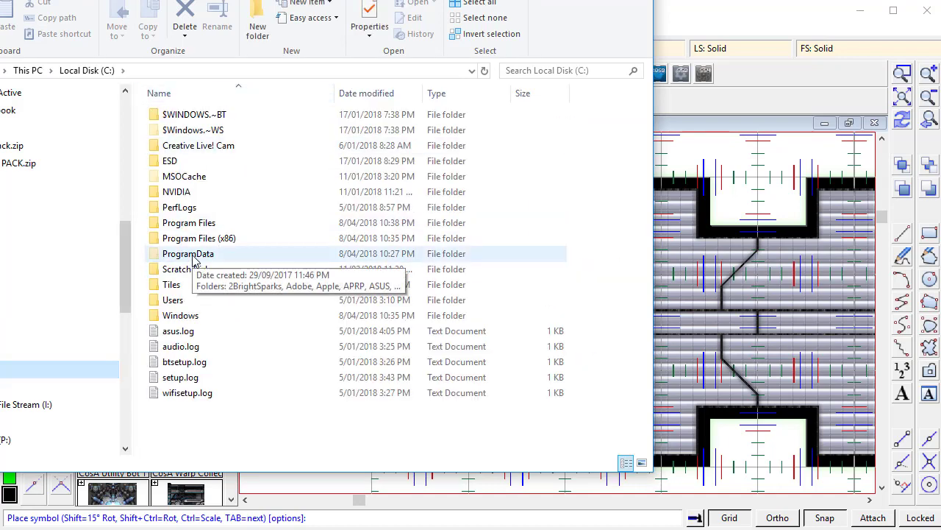
double_click(194, 254)
scroll(278, 325, "down", 10)
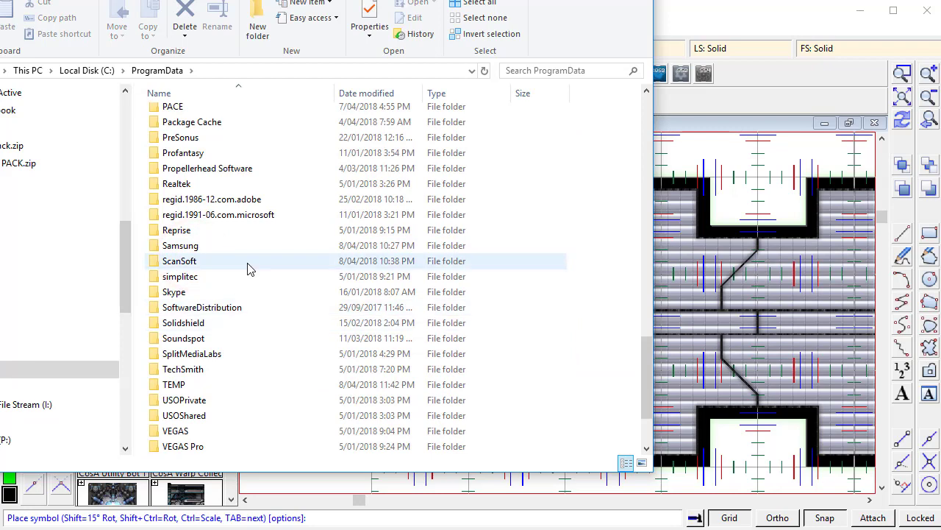
scroll(223, 361, "down", 1)
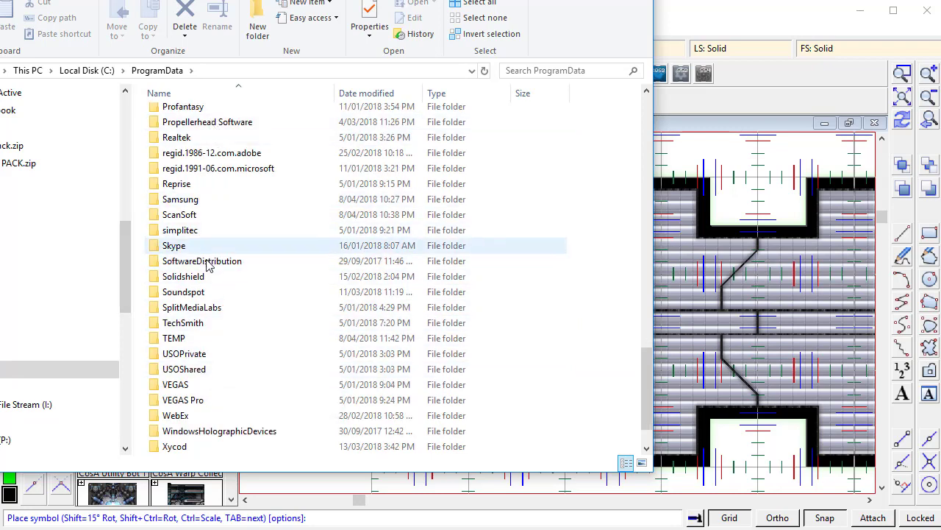
scroll(210, 283, "down", 1)
scroll(208, 298, "up", 4)
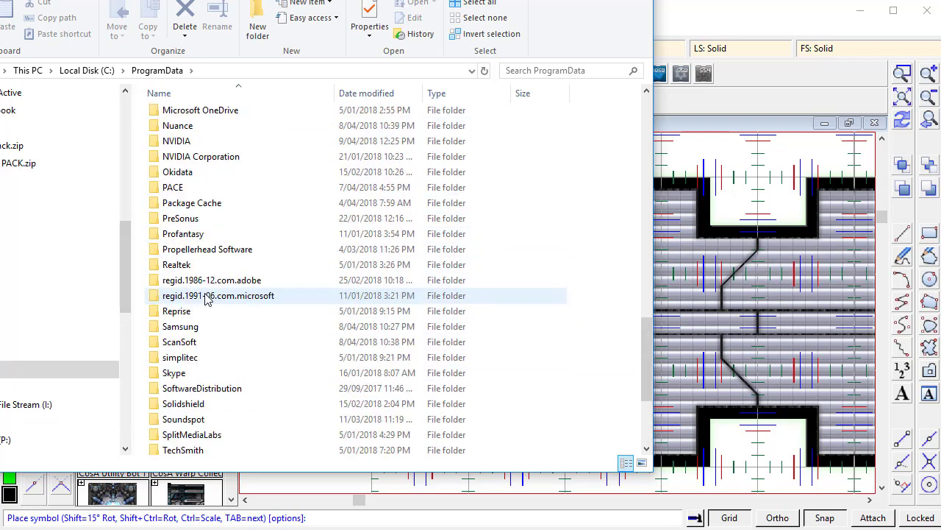
double_click(185, 234)
double_click(178, 116)
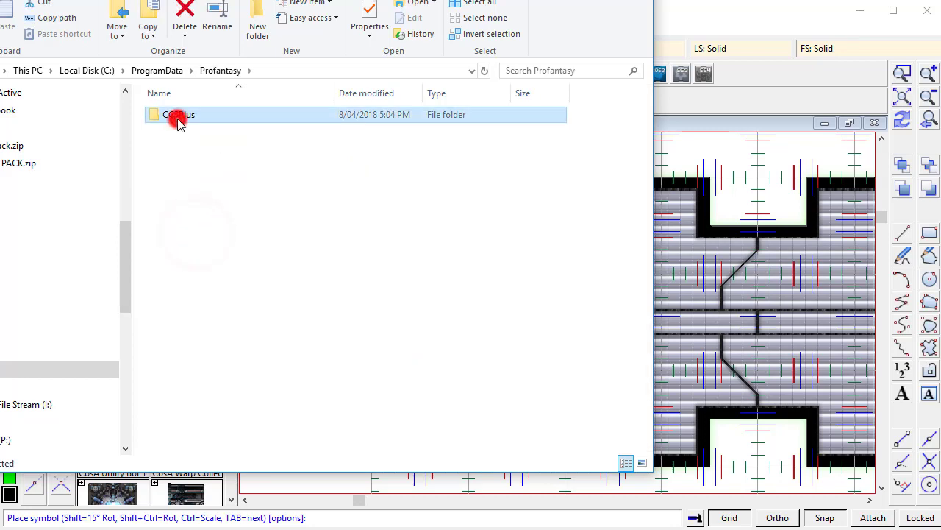
scroll(231, 301, "down", 10)
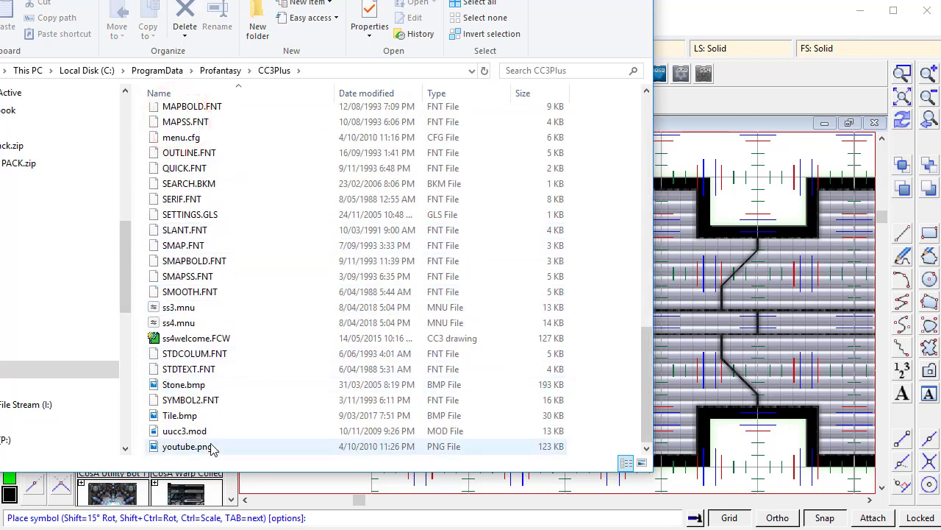
scroll(213, 449, "up", 6)
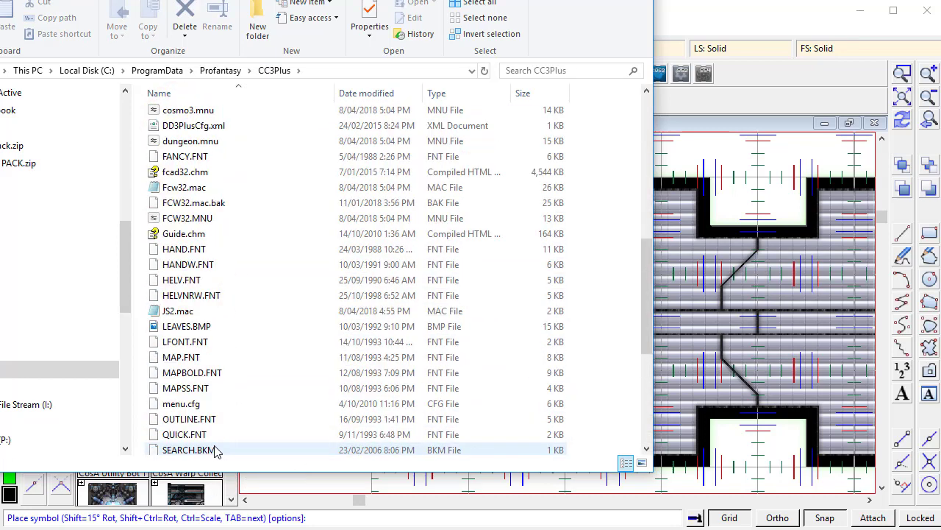
left_click(177, 311)
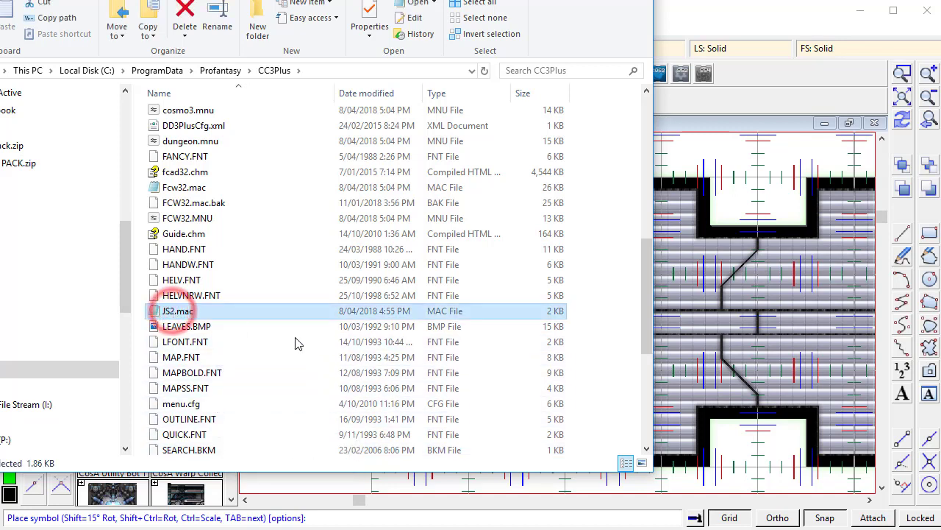
double_click(176, 311)
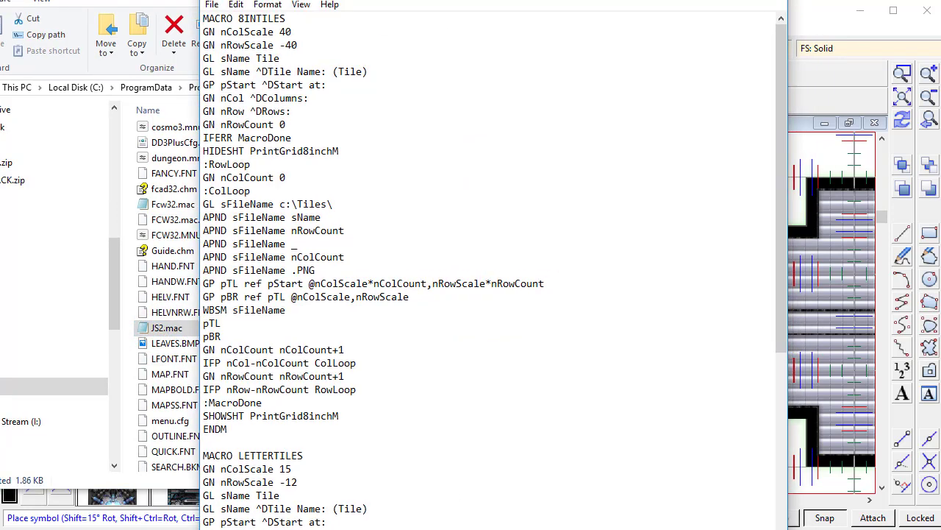
- Examine the 8INTILES macro's lines in the JS2.mac file, then close Notepad
left_click_drag(456, 0, 446, 51)
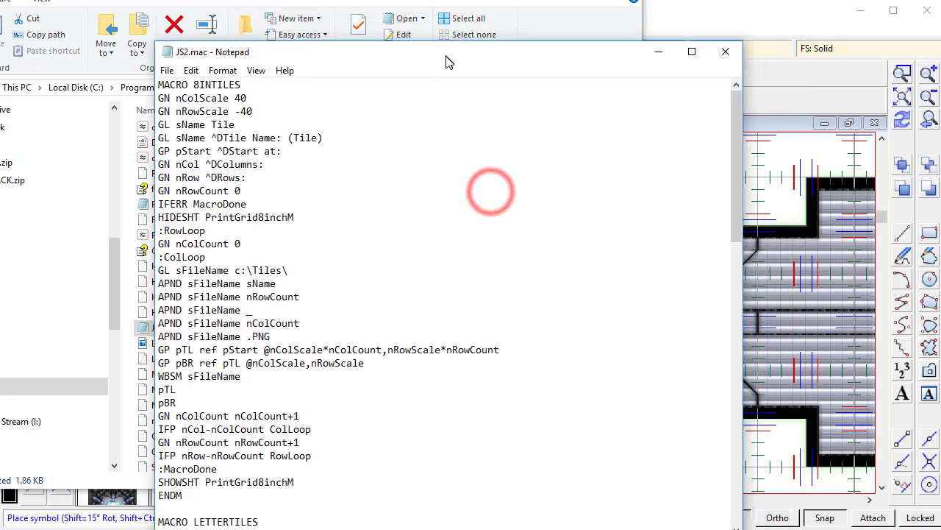
left_click_drag(161, 82, 267, 88)
left_click(264, 83)
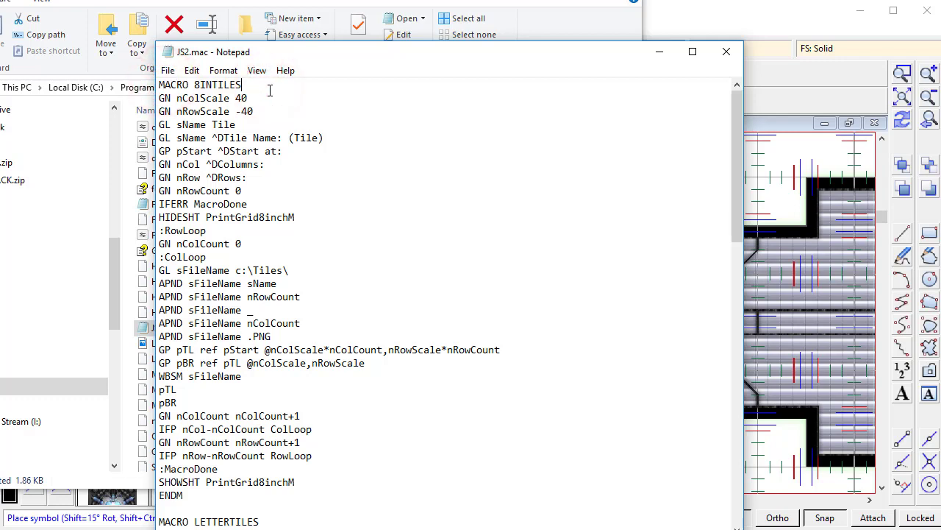
left_click(265, 97)
left_click(724, 50)
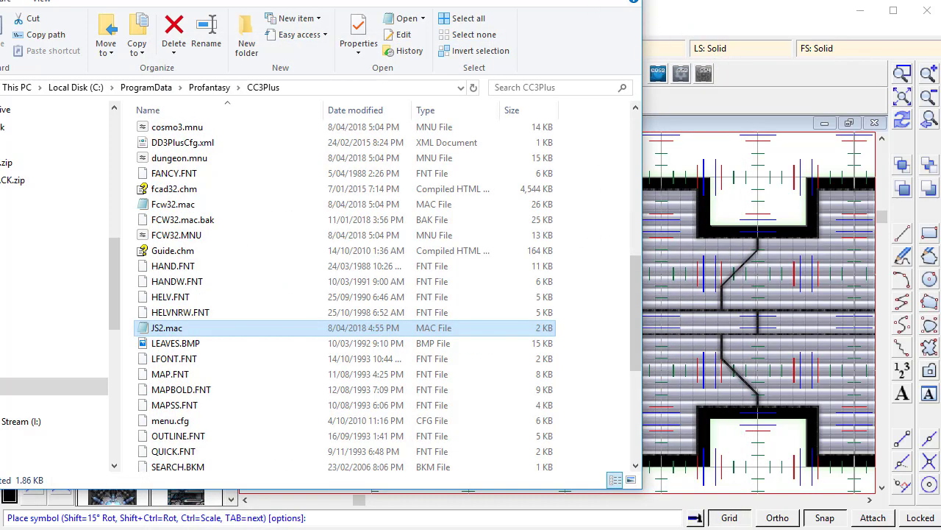
- Return to the drawing, open Save As, and choose Rectangular section PNG as the file type
key("alt+Tab")
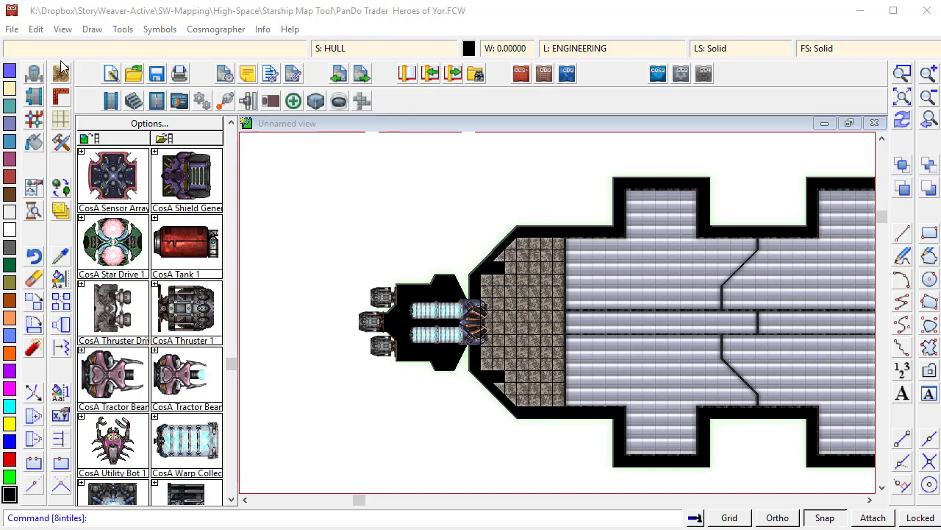
left_click(12, 30)
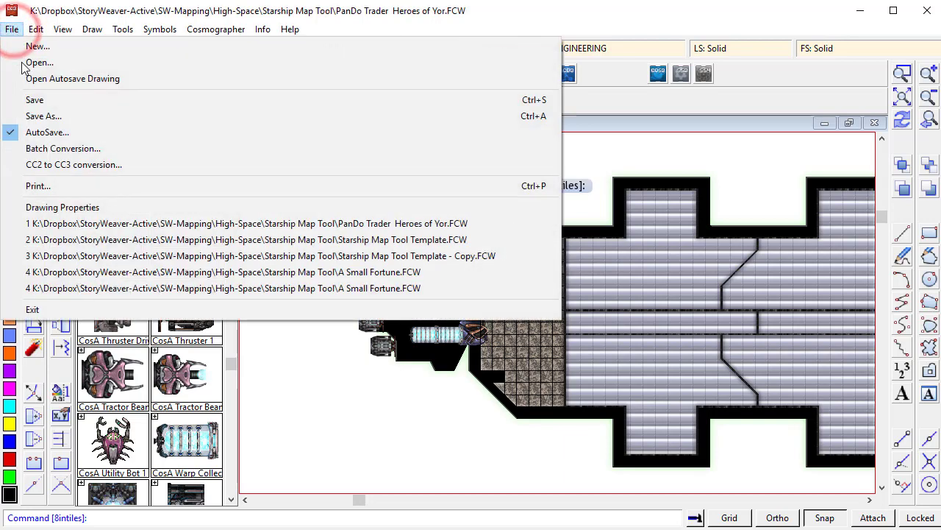
left_click(33, 115)
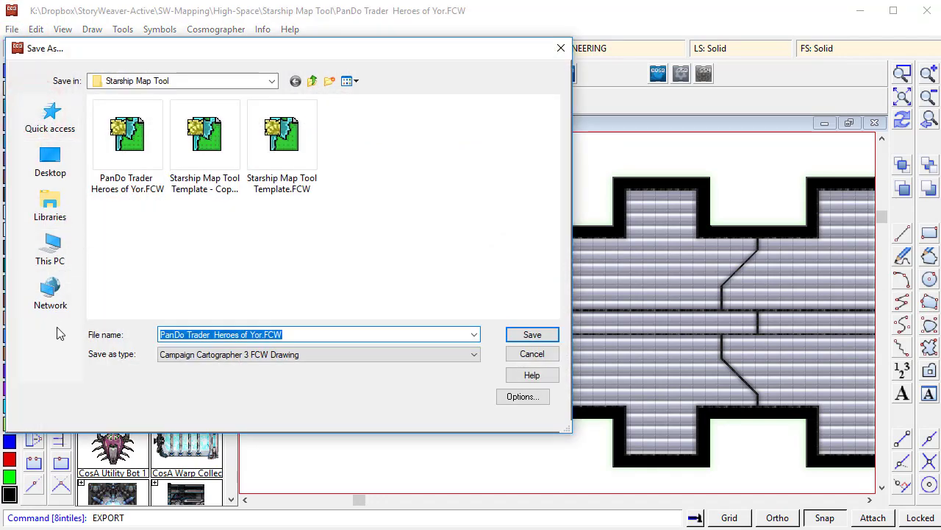
left_click(205, 356)
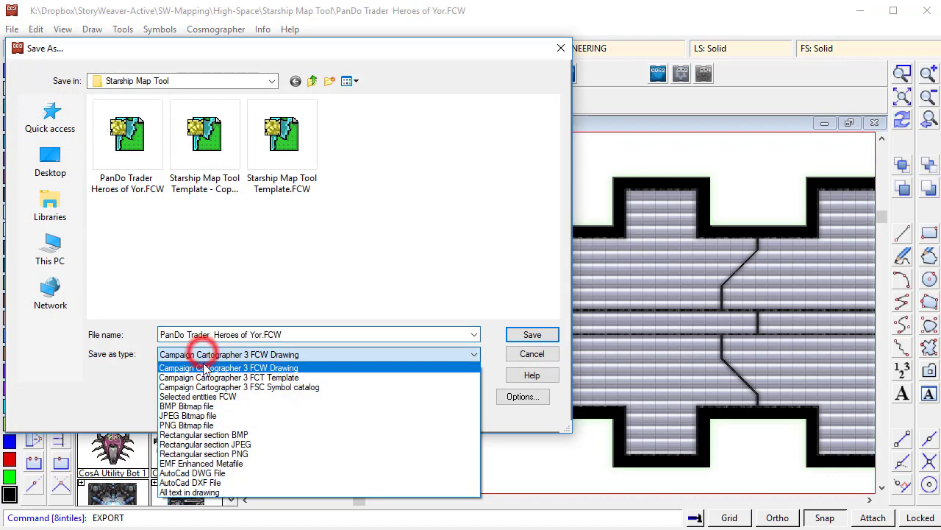
left_click(206, 453)
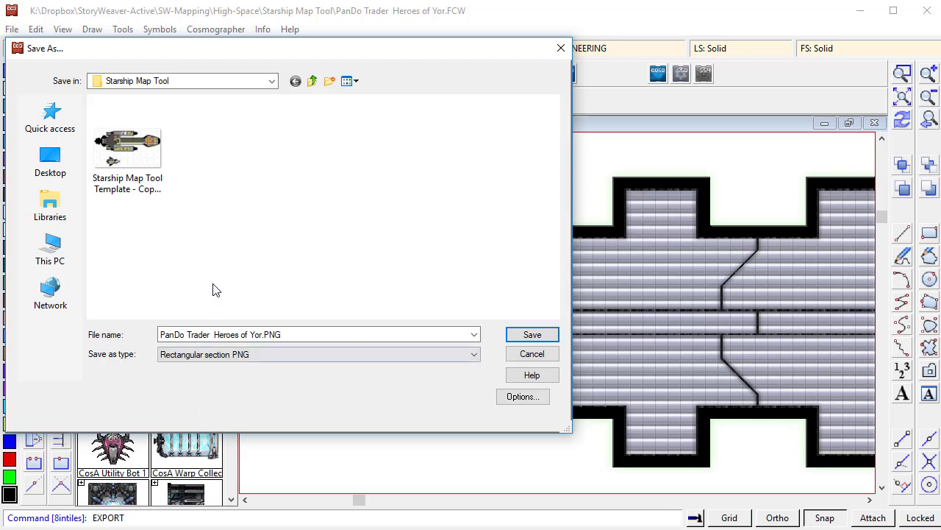
- Move up to the High-Space folder, create a new folder named Test, and open it
left_click(313, 82)
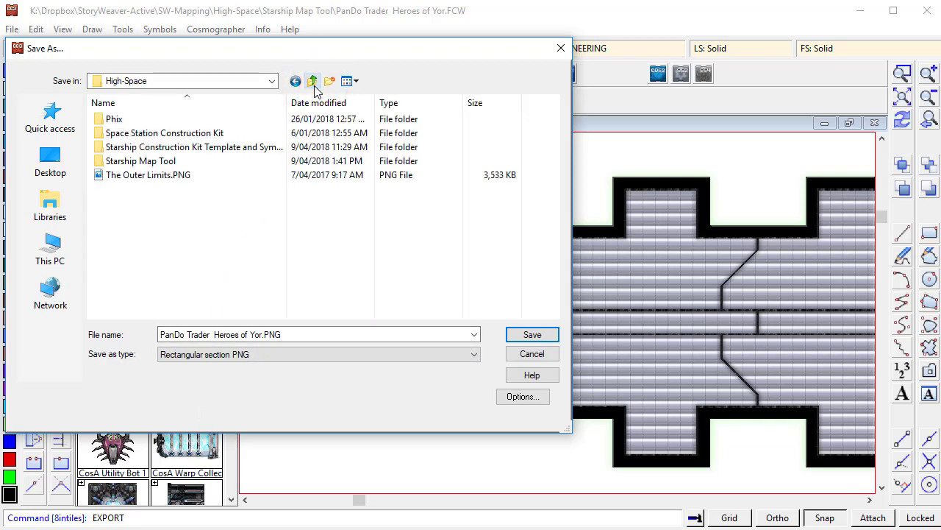
left_click(328, 83)
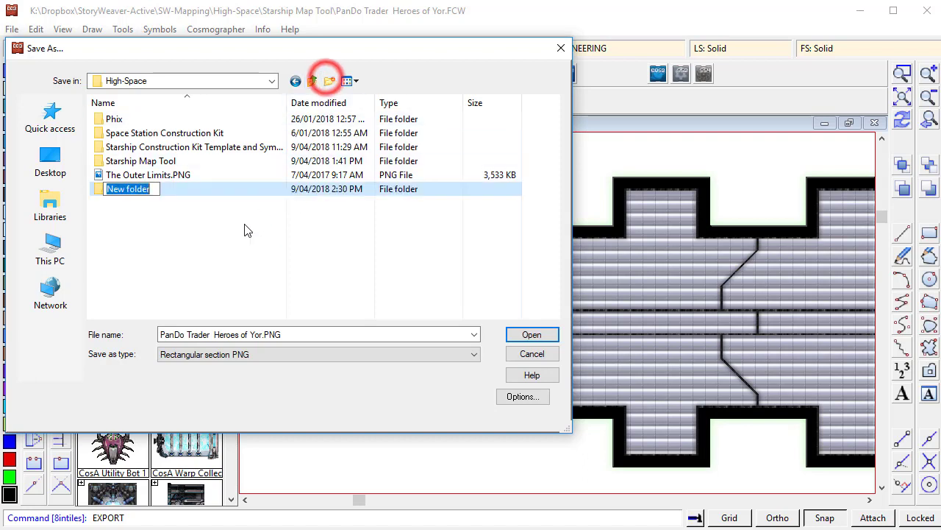
type("Test")
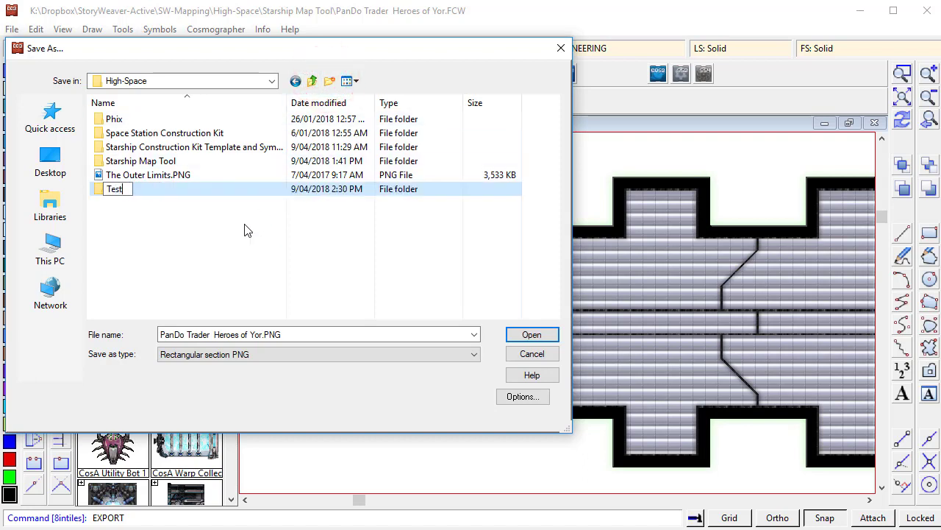
key("Return")
key("Return")
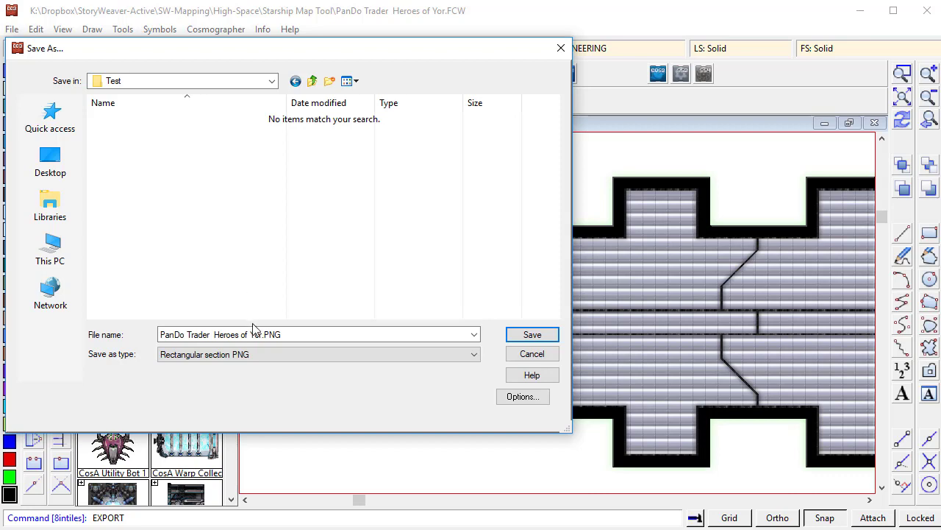
- Open the export's bitmap options and start editing the pixel width
left_click(524, 397)
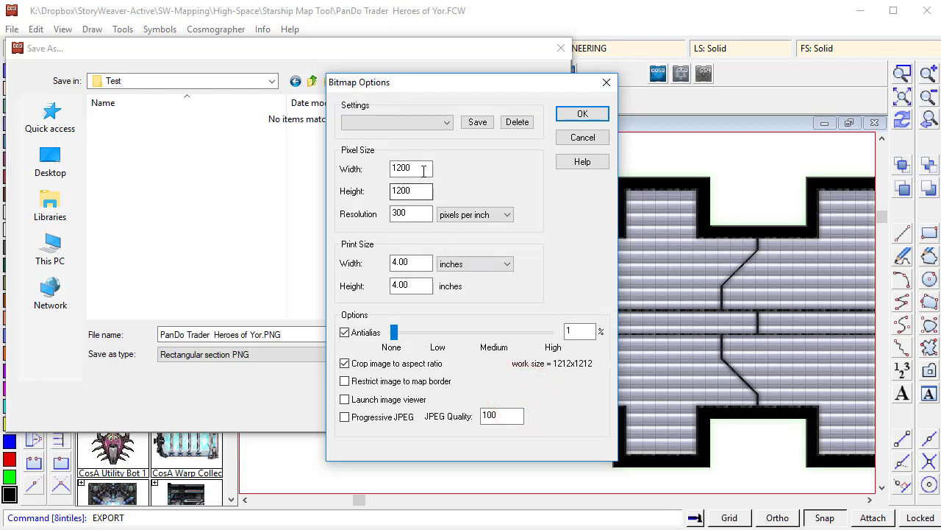
left_click(424, 171)
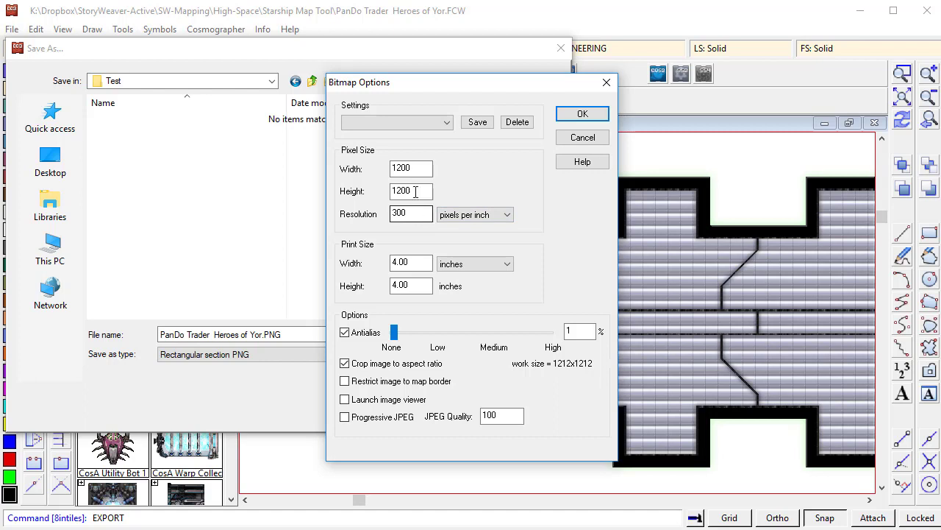
- Set the export bitmap's pixel size to 2400 by 2400 and confirm the bitmap options
double_click(420, 169)
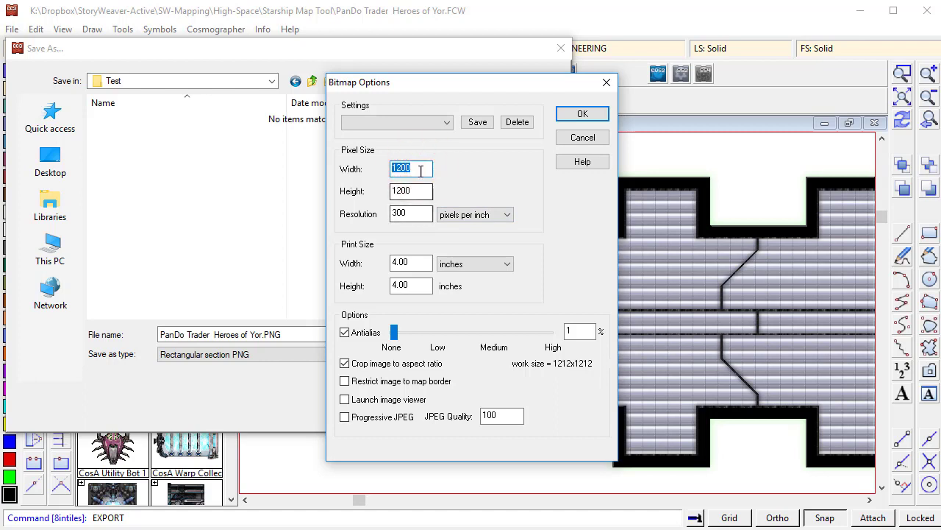
type("24")
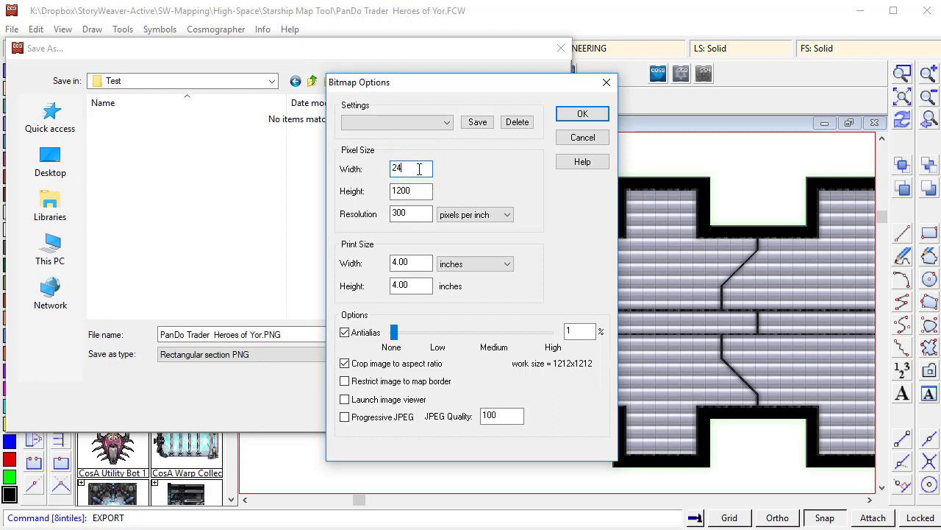
type("00")
double_click(412, 189)
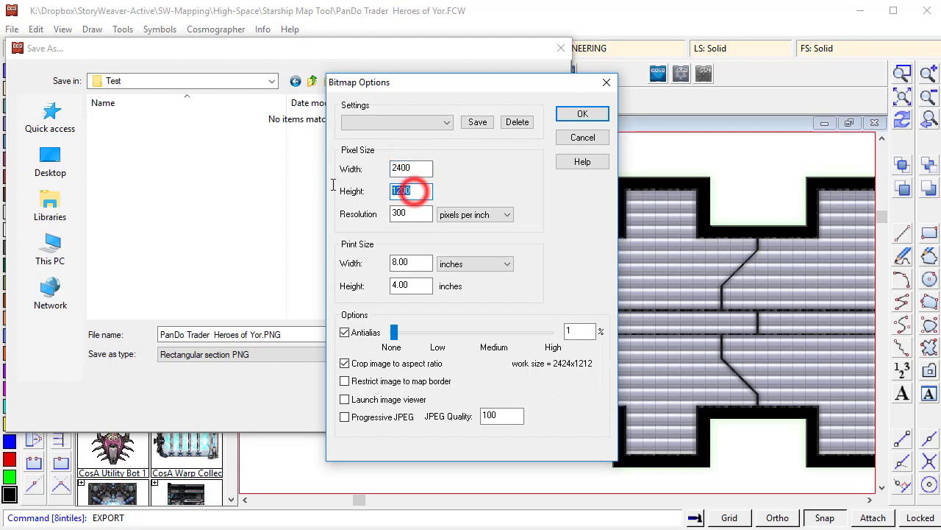
type("2400")
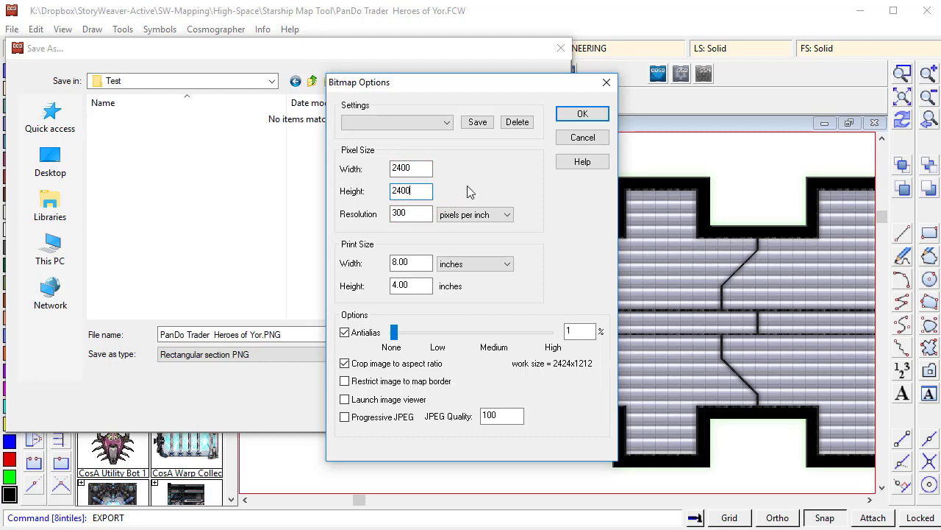
left_click(469, 188)
left_click(578, 331)
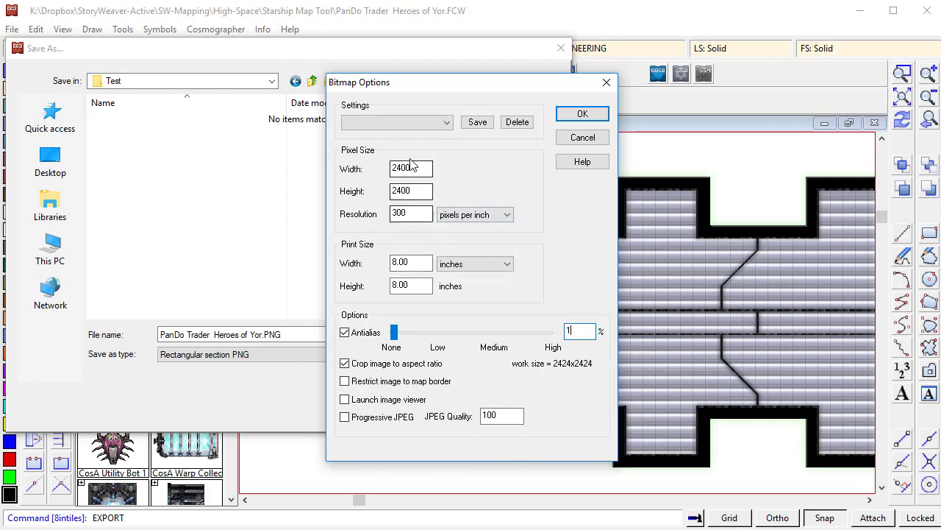
left_click(411, 190)
left_click(582, 115)
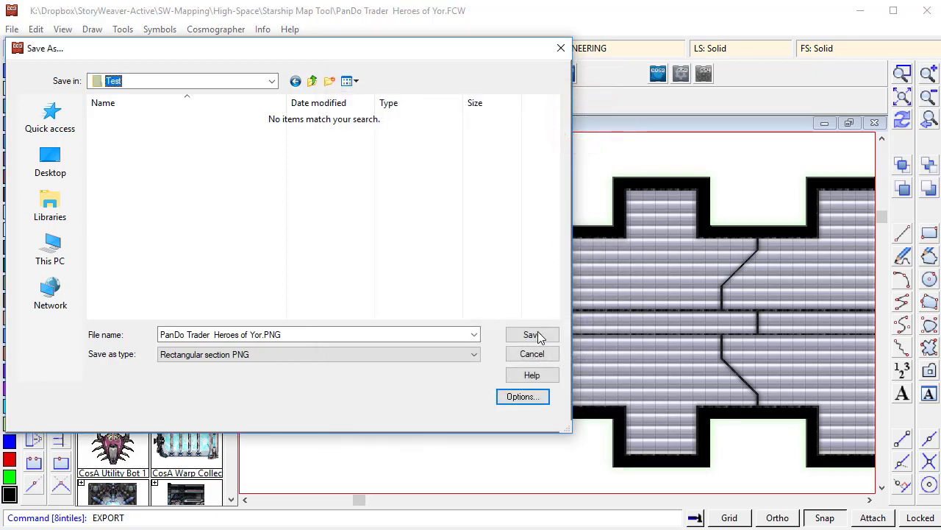
- Save the PNG export into the Test folder and pick two corners of the section to export
left_click(533, 334)
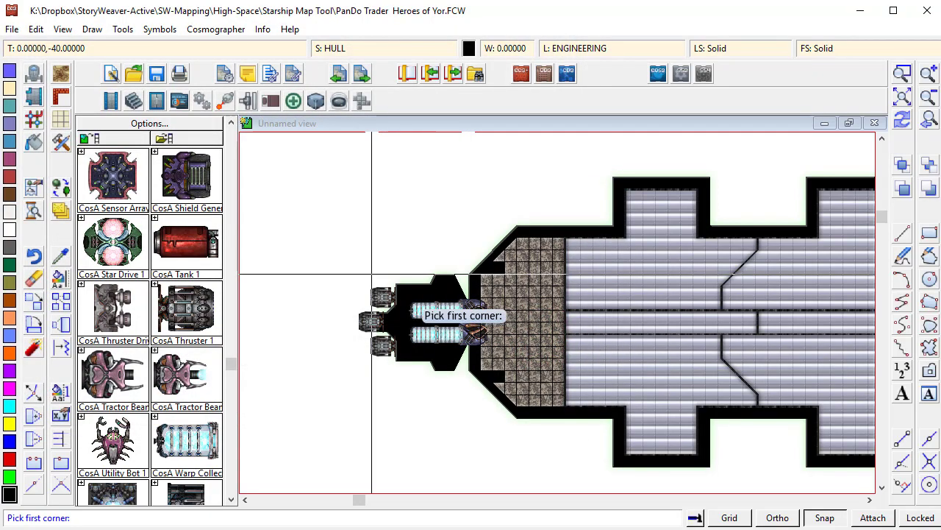
left_click(414, 295)
left_click(468, 351)
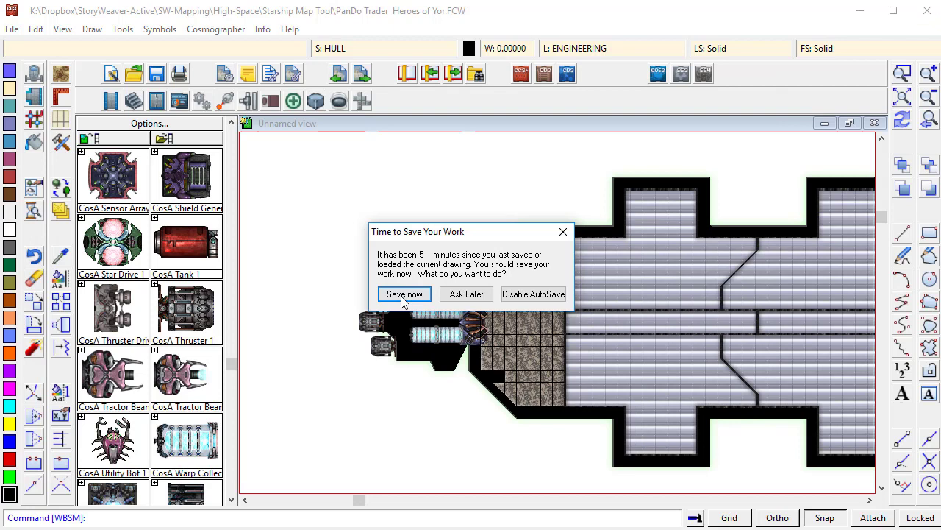
- Load the JS2.mac macro definitions with loadmac, then save the drawing at the autosave prompt
left_click(403, 293)
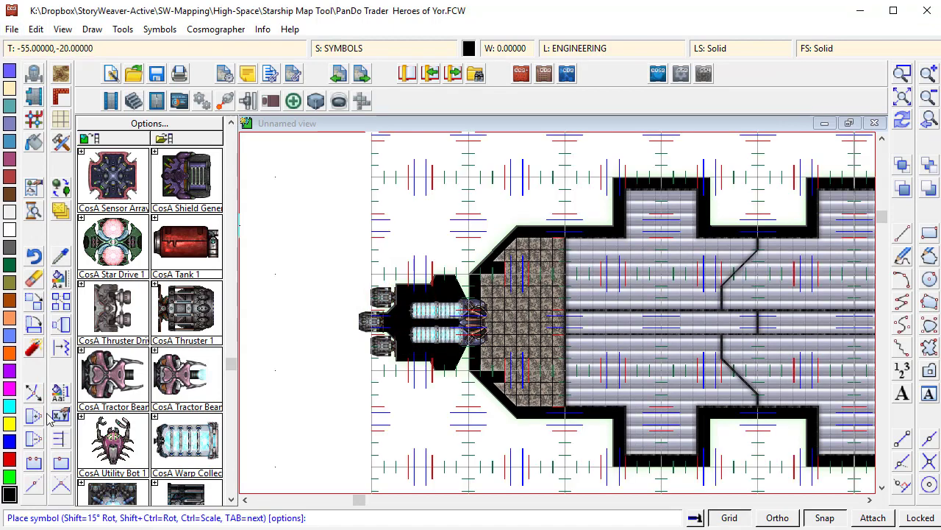
left_click(55, 511)
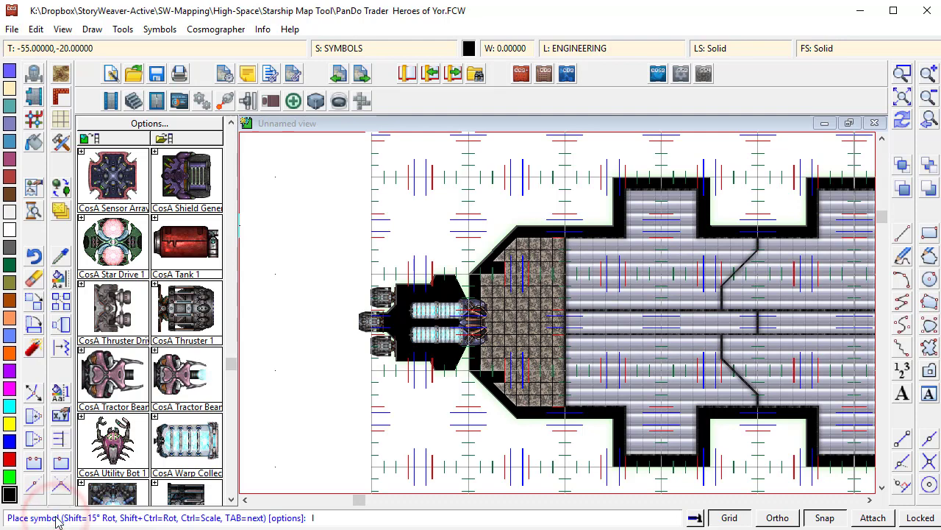
type("loadmac")
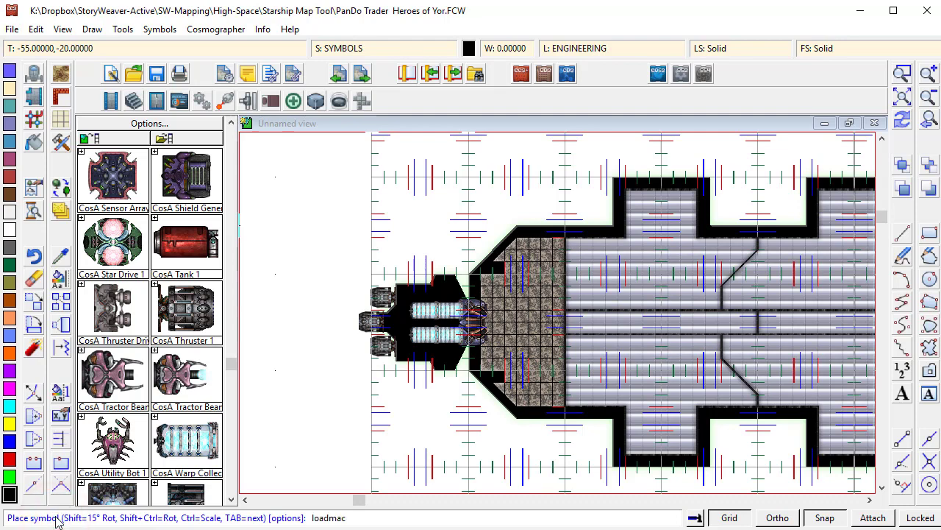
key("Return")
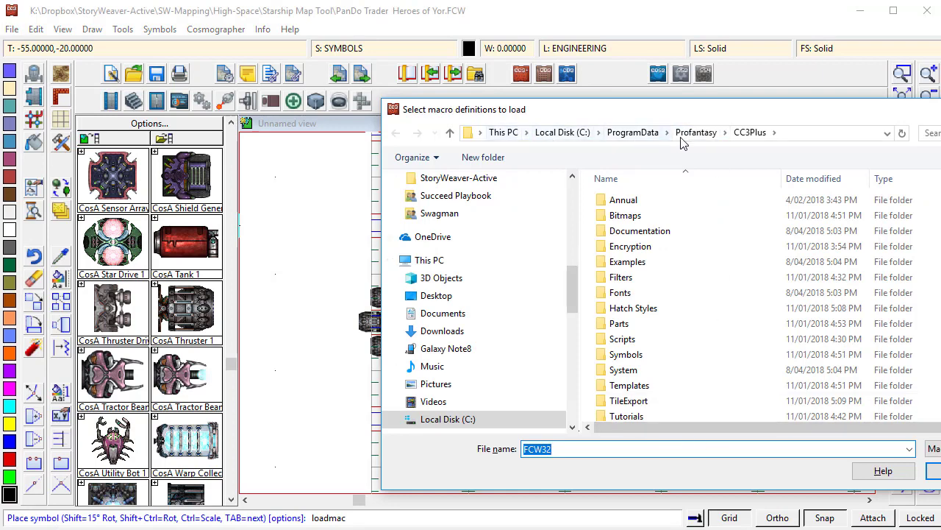
scroll(736, 294, "down", 1)
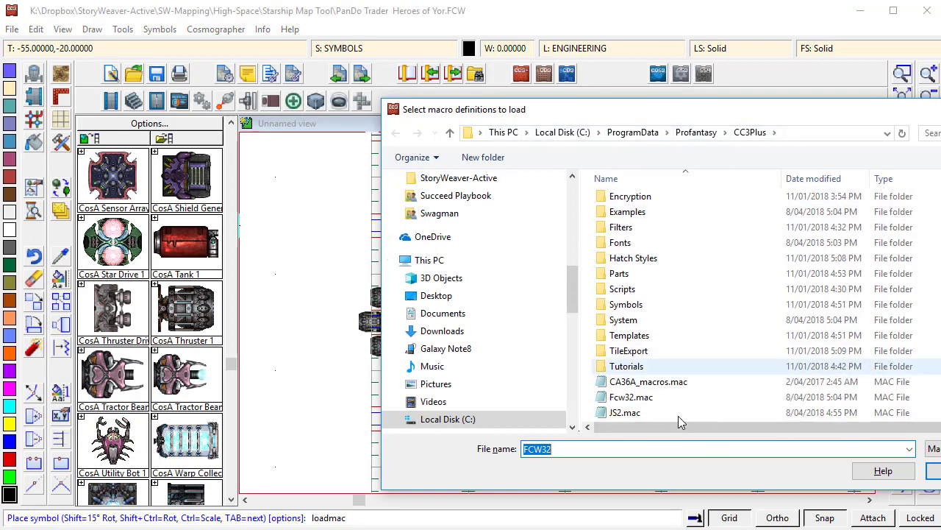
left_click(626, 413)
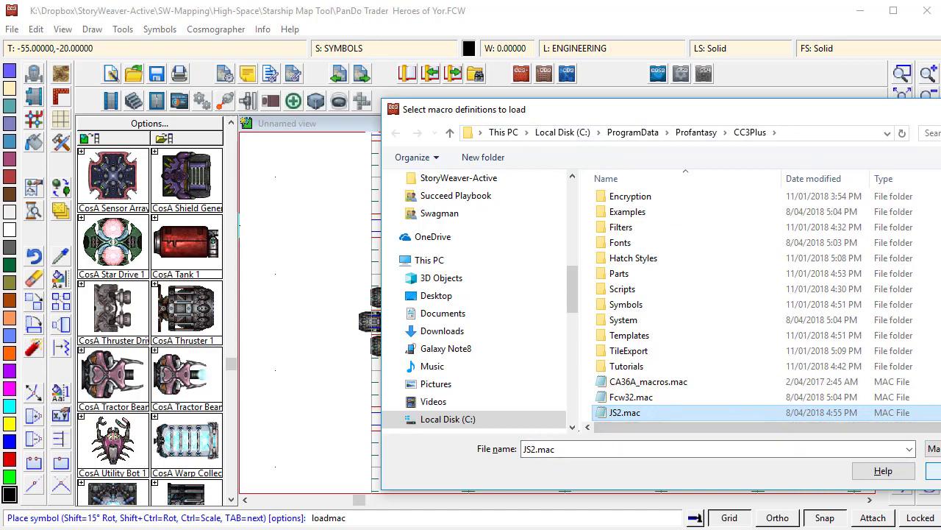
left_click(932, 470)
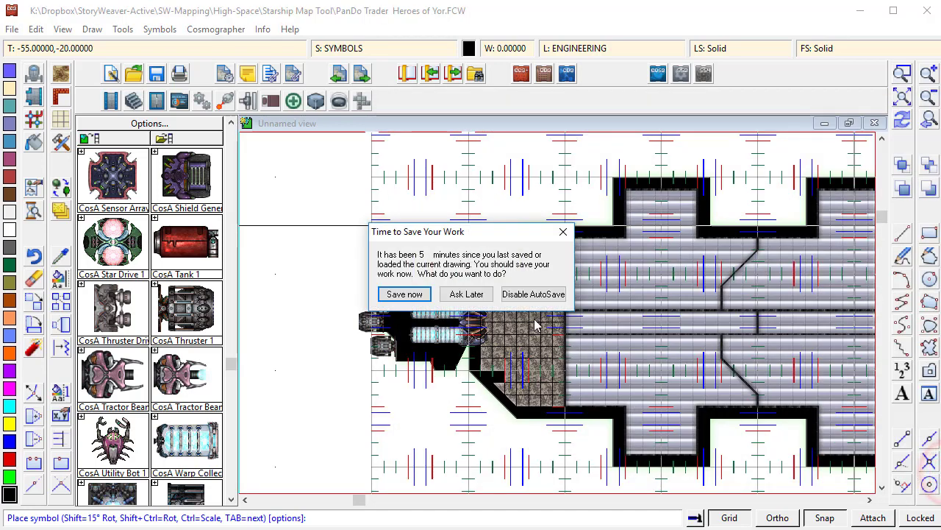
left_click(405, 295)
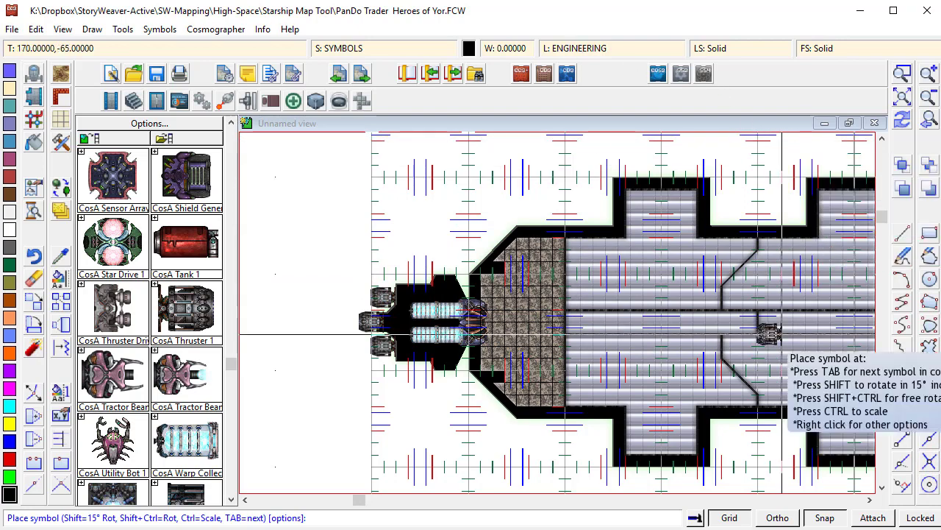
- Edit the snap grid to 1 snap division and rename it 40f x 1 Snap
left_click(728, 518)
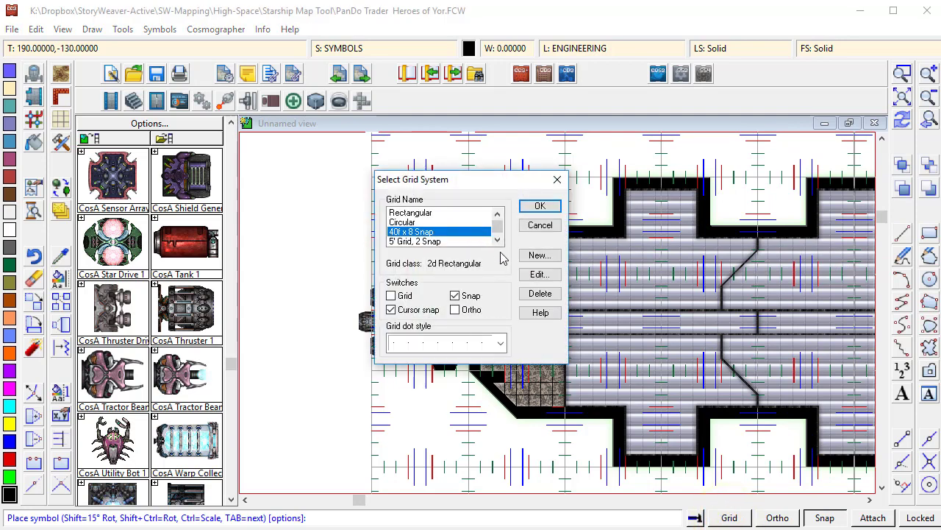
left_click(543, 273)
double_click(473, 260)
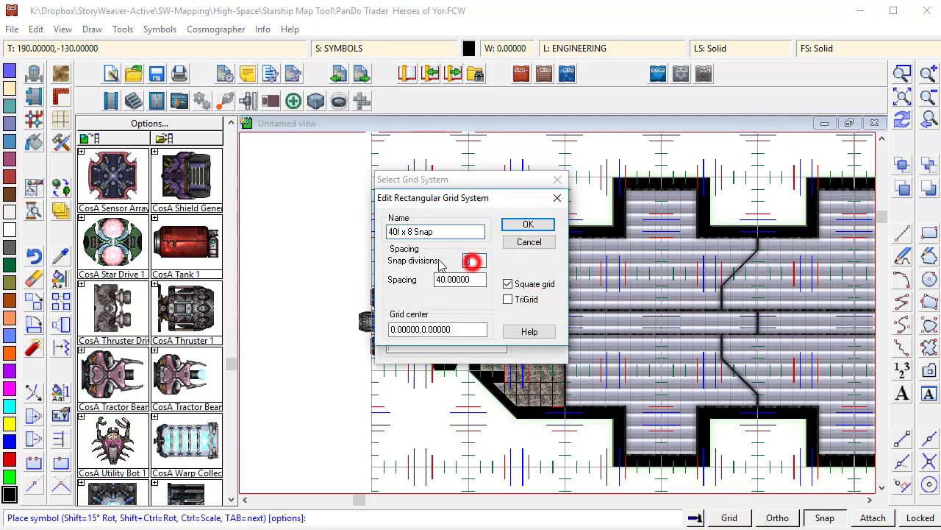
type("1")
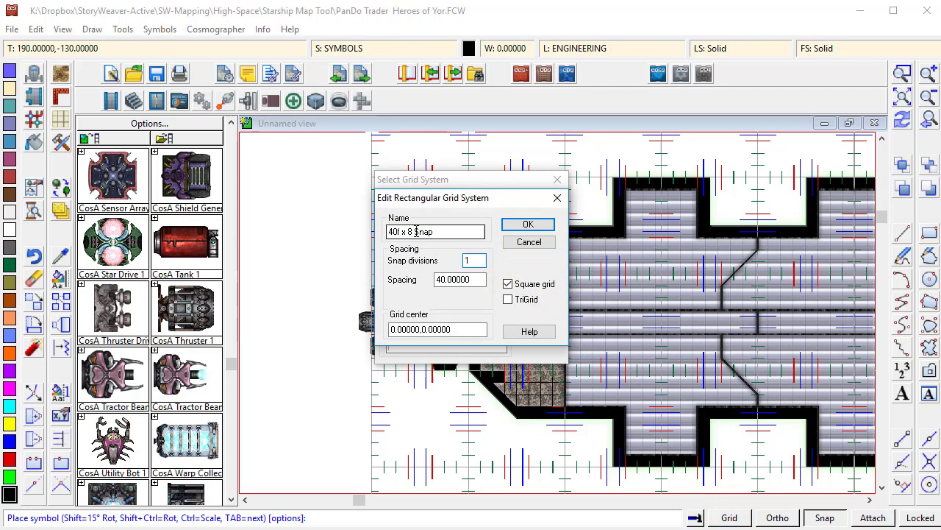
double_click(411, 231)
type("1")
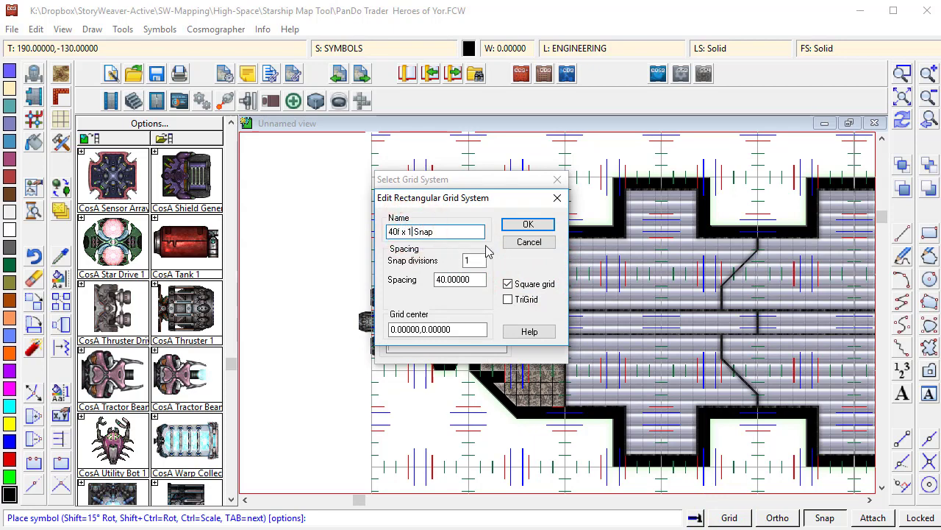
left_click(542, 226)
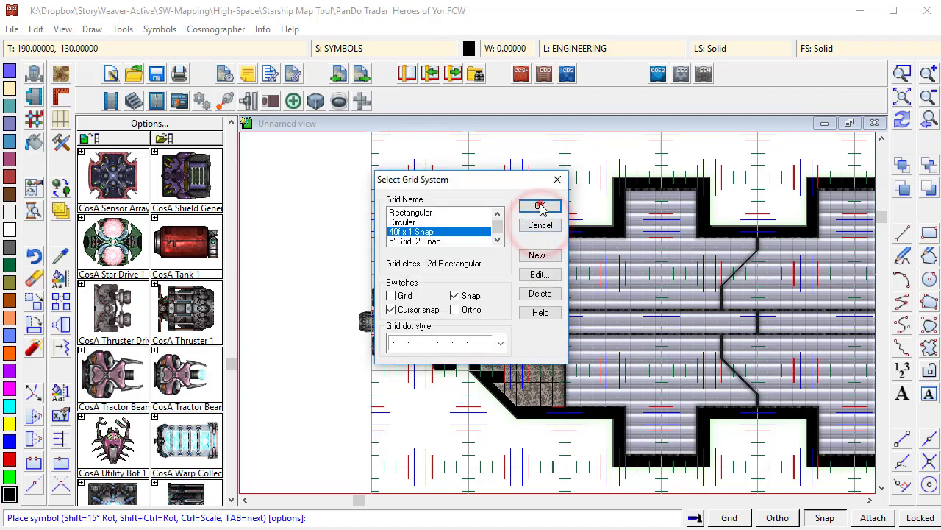
left_click(540, 225)
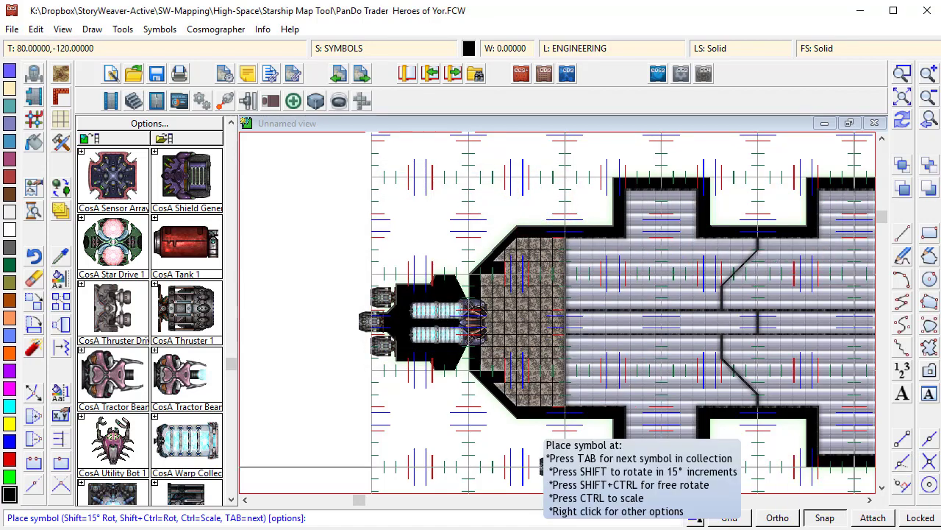
- Hide the GUIDES - BASE layer and leave symbol placement
left_click(553, 465)
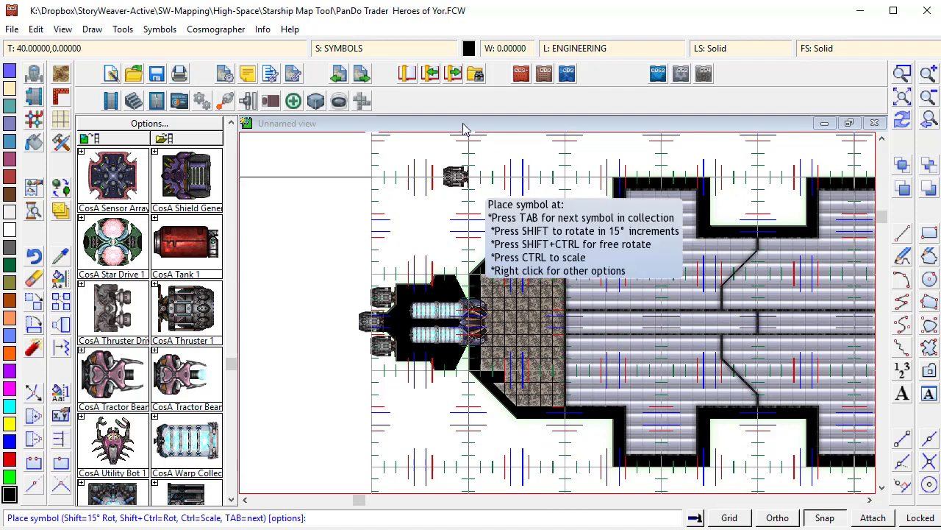
left_click(600, 45)
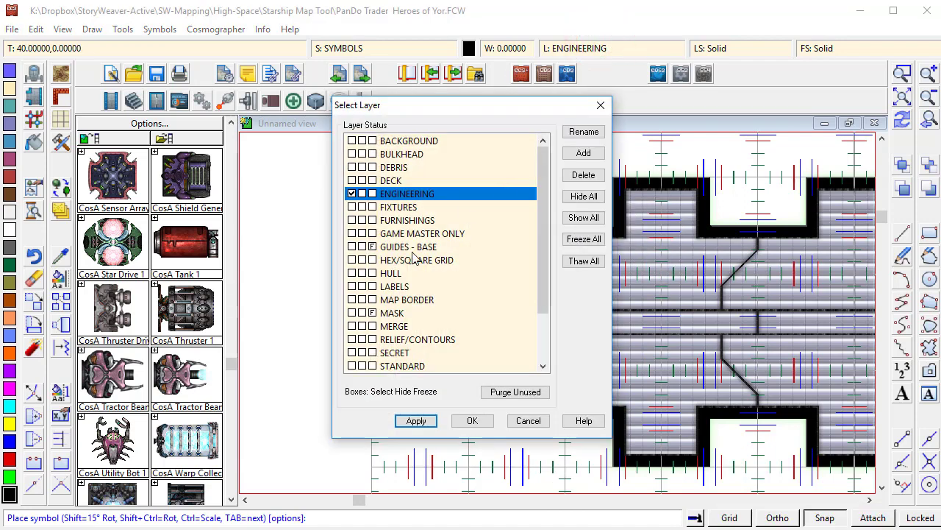
left_click(362, 247)
left_click(467, 423)
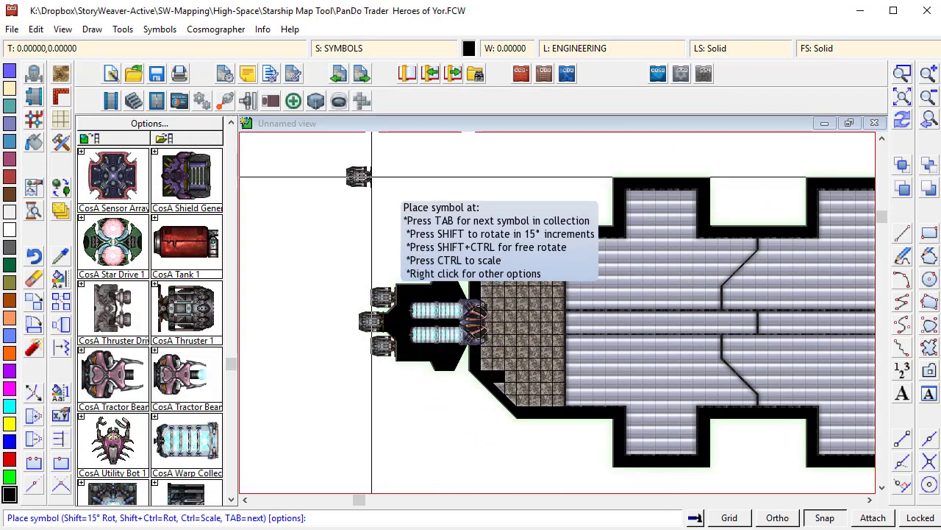
key("Escape")
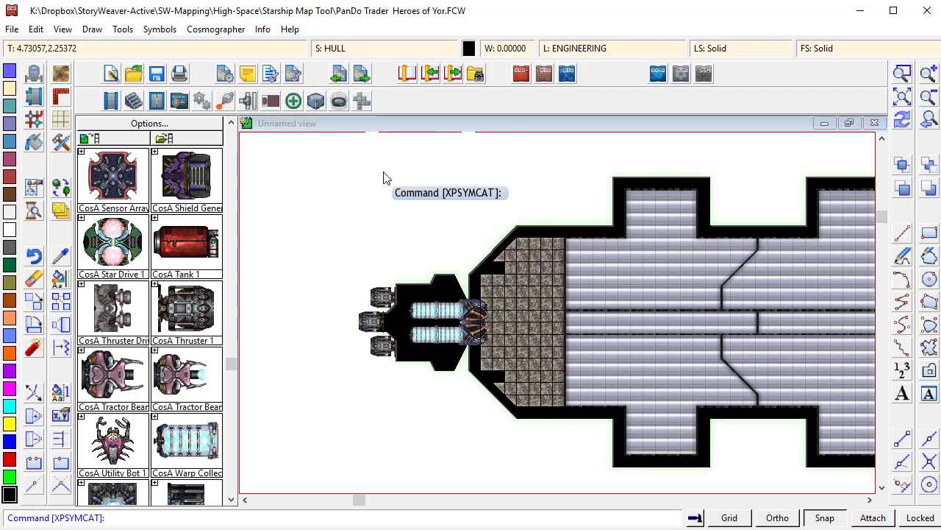
- Run the 8INTILES macro and name the tiles test ship
type("8intiles")
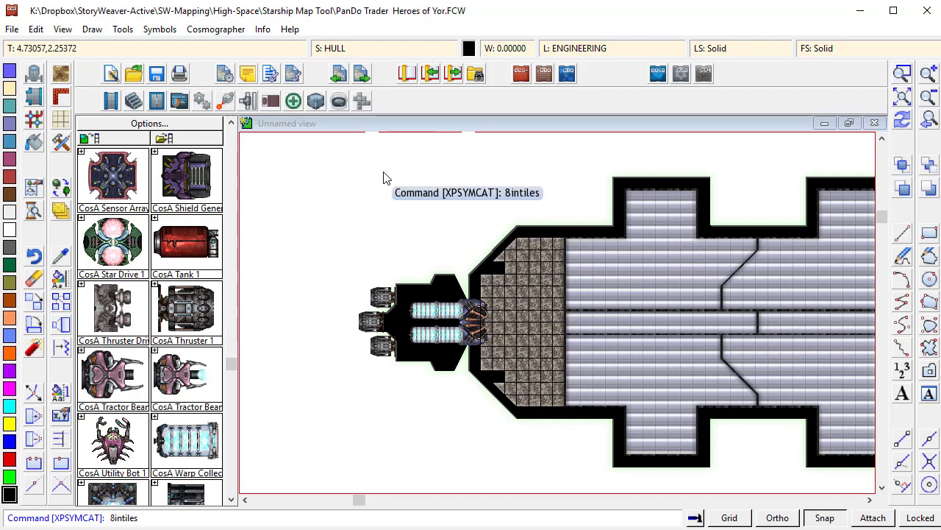
key("Return")
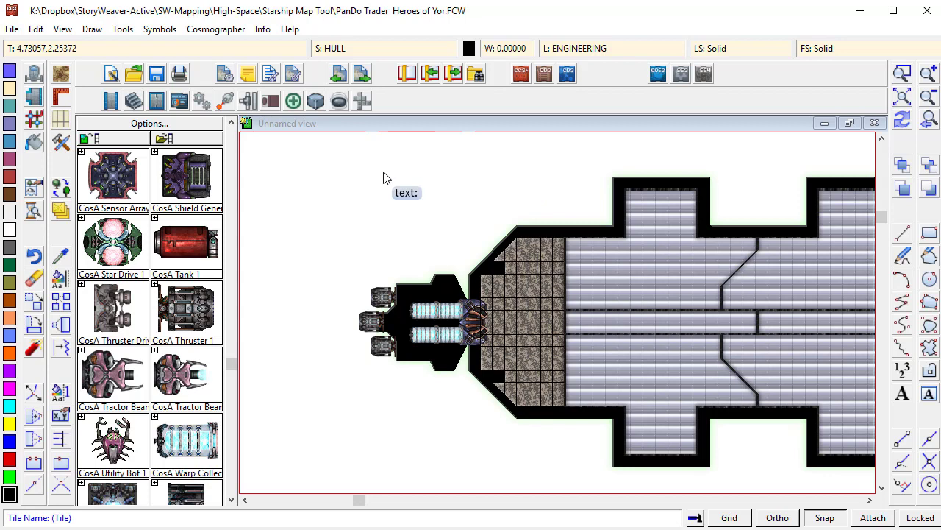
type("test shi")
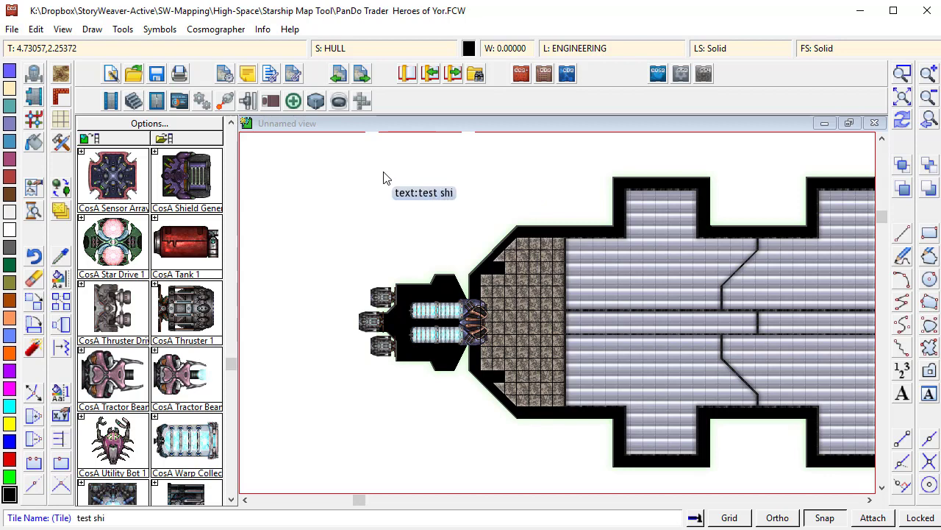
type("p")
key("Return")
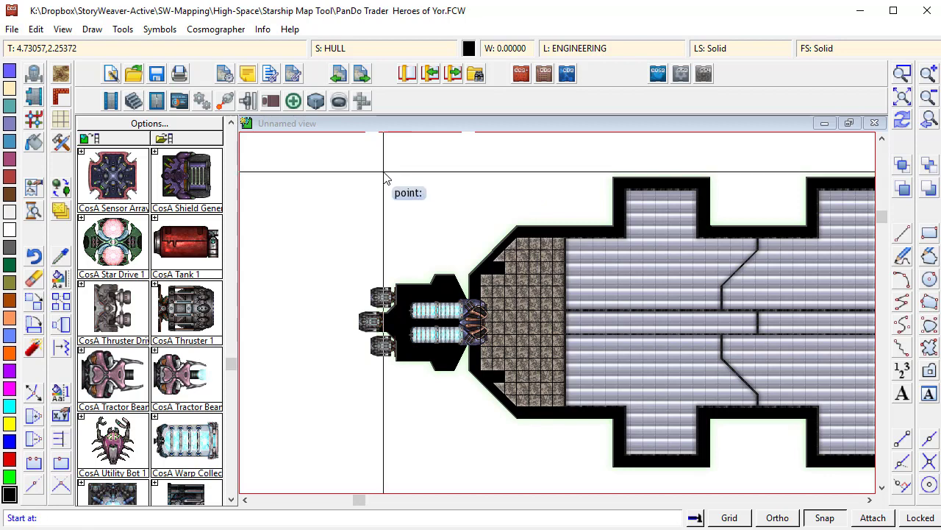
- Pick the tile start point and one-grid spacing, then set 3 columns and 3 rows
left_click(384, 175)
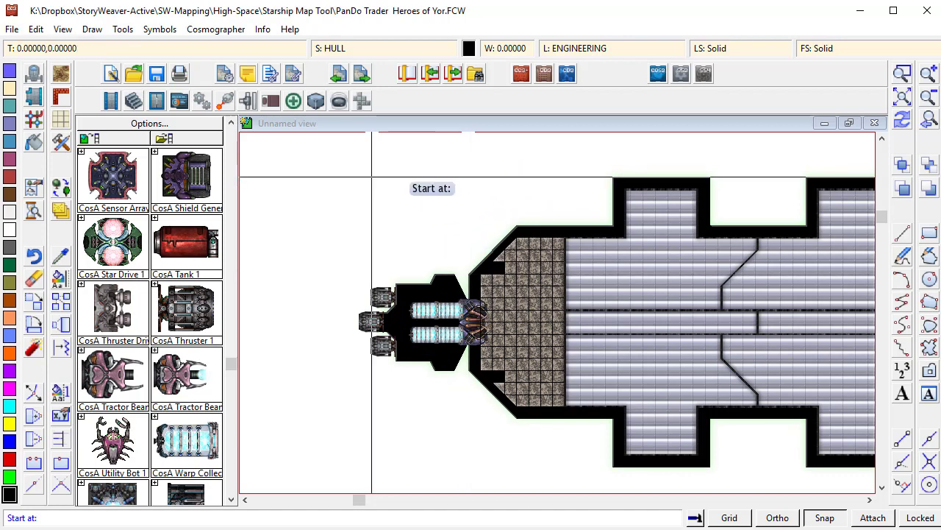
left_click(481, 164)
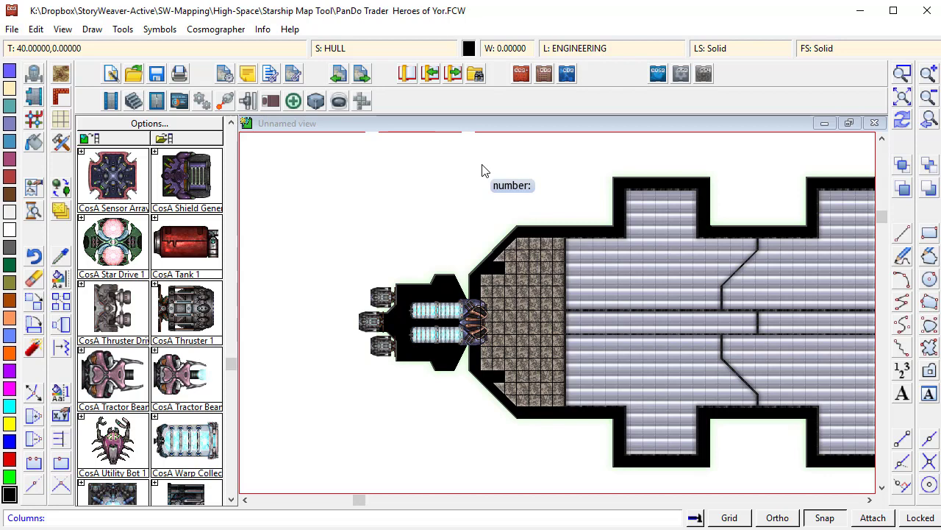
type("8")
key("BackSpace")
type("3")
key("Return")
type("3")
key("Return")
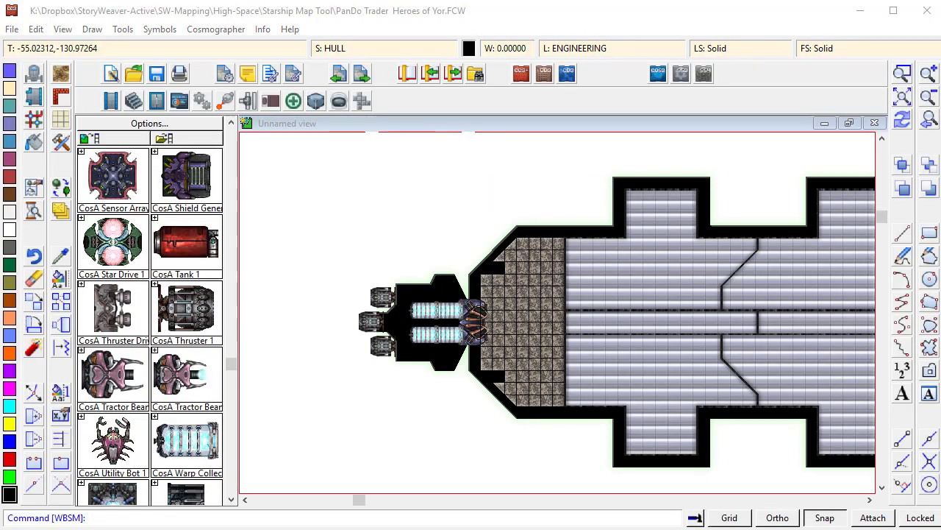
- Browse the exported PNG tiles in the Tiles folder
left_click_drag(940, 74, 447, 24)
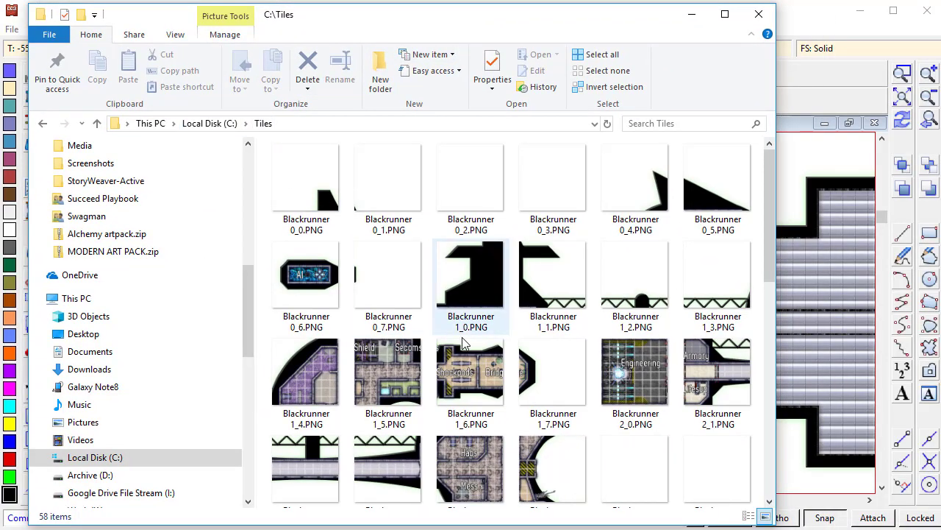
scroll(463, 342, "down", 5)
scroll(417, 245, "up", 5)
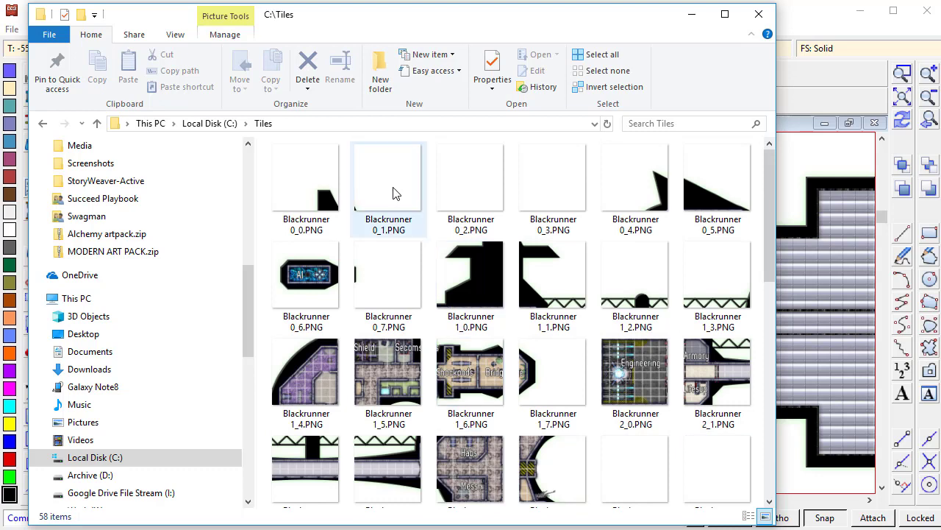
- Open the test ship0_0 tile in the photo viewer and resize the viewer window to fit beside the map
scroll(393, 193, "down", 6)
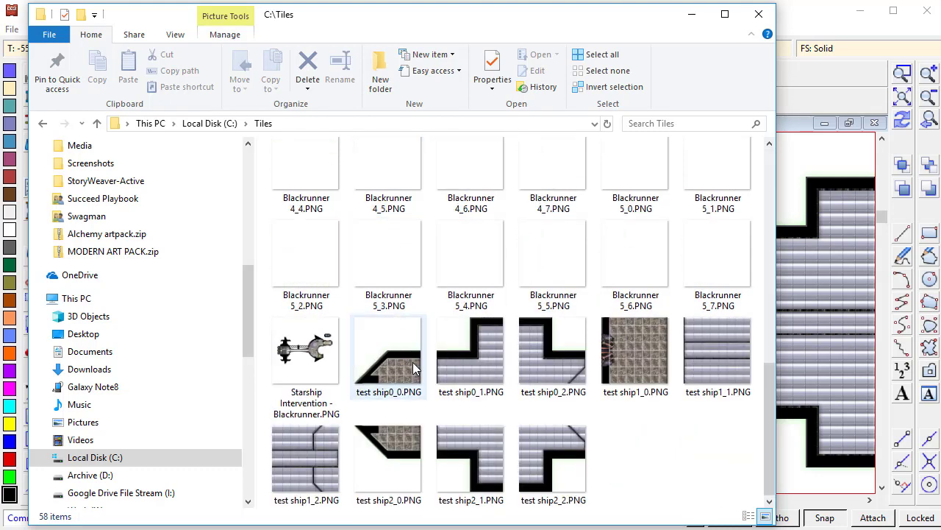
left_click(387, 349)
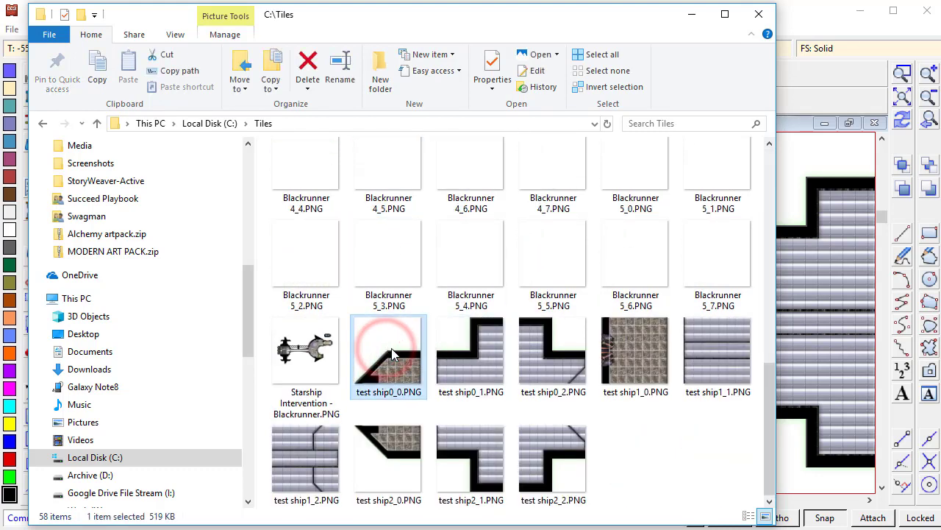
double_click(392, 351)
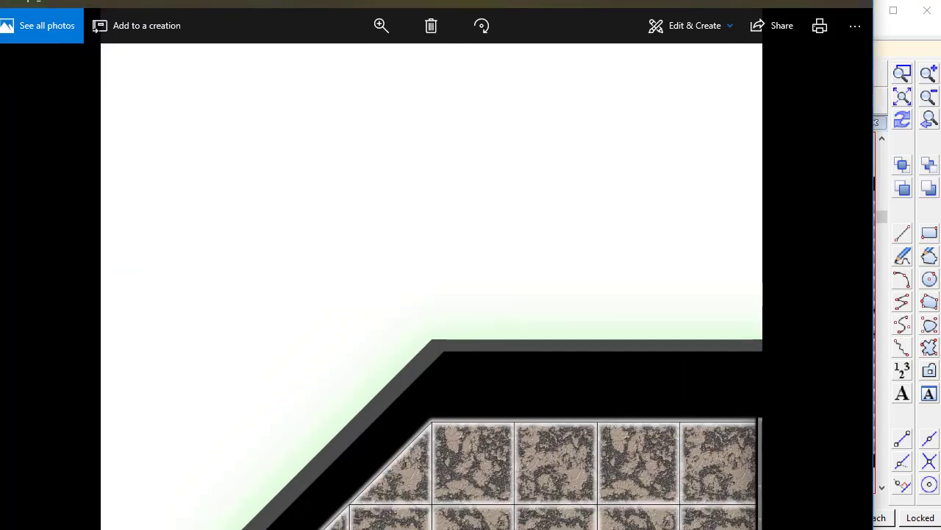
left_click_drag(872, 0, 748, 271)
mouse_move(495, 283)
left_mouse_down()
mouse_move(559, 13)
mouse_move(549, 47)
left_mouse_up()
left_click_drag(805, 439, 830, 506)
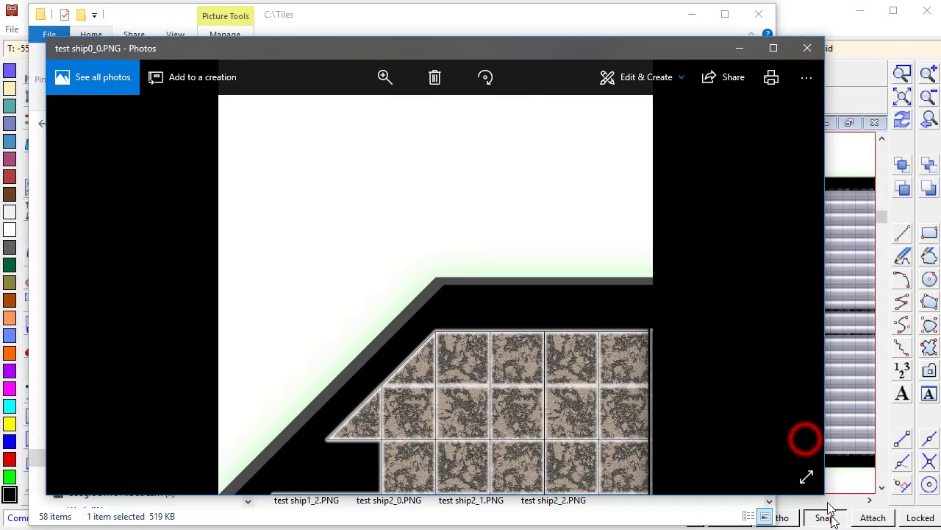
- Step forward through the remaining test ship tiles in the viewer
left_click(790, 286)
left_click(792, 287)
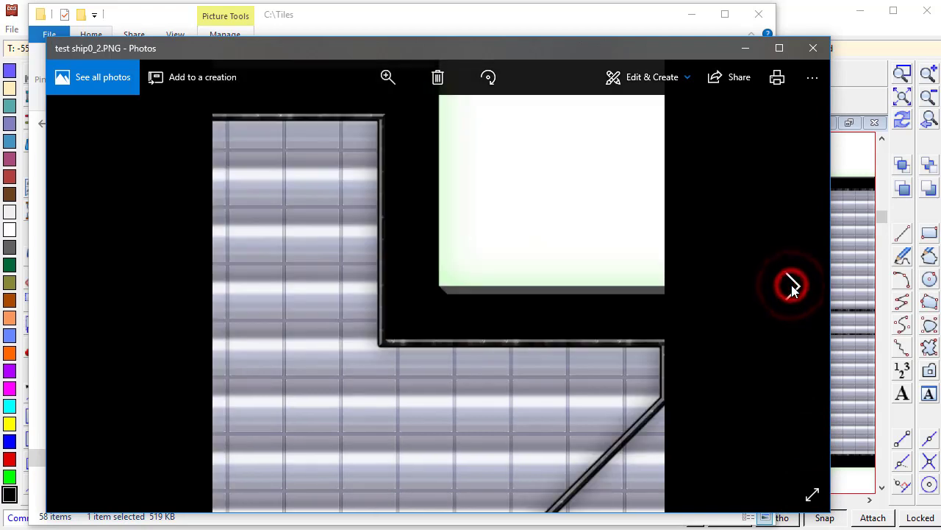
left_click(791, 287)
left_click(791, 287)
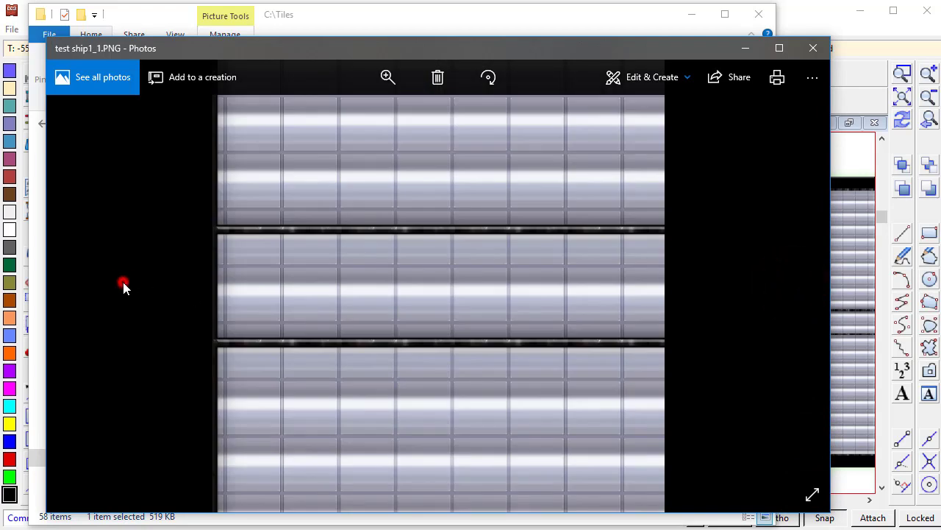
left_click(793, 287)
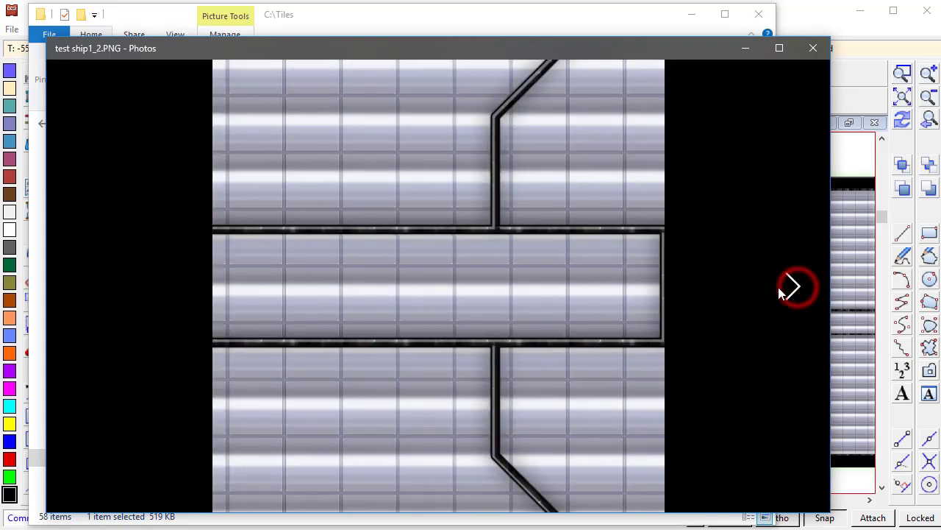
- Step backward through the tiles to review the Blackrunner ship images
left_click(79, 286)
left_click(80, 284)
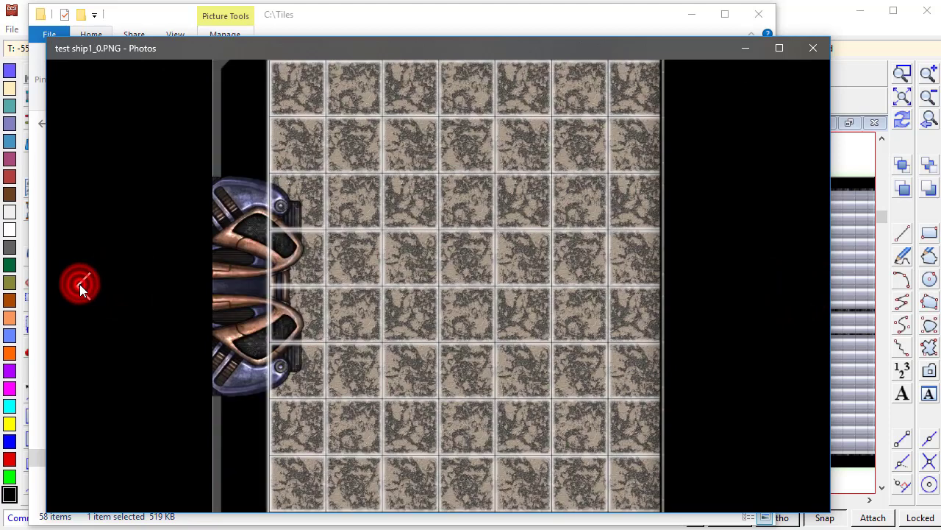
left_click(79, 284)
left_click(79, 284)
left_click(80, 284)
left_click(79, 284)
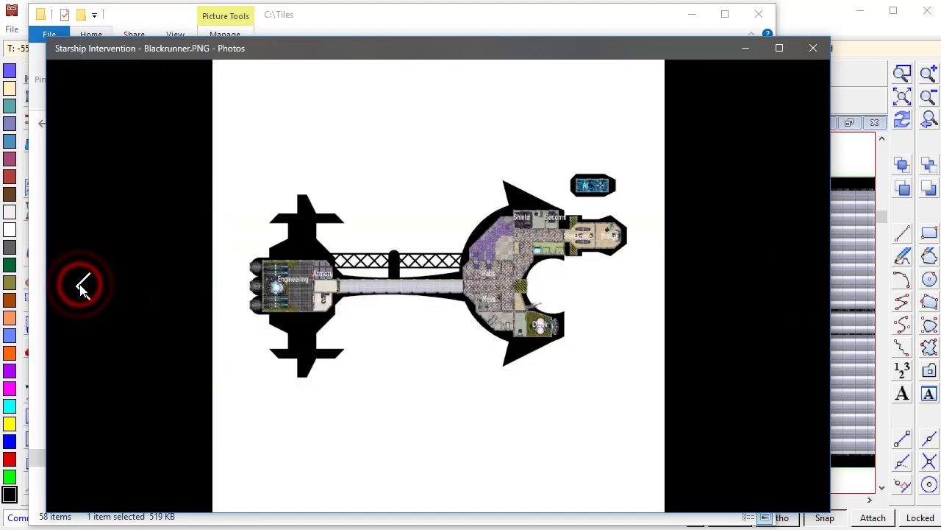
left_click(79, 284)
left_click(79, 284)
left_click(79, 284)
left_click(79, 284)
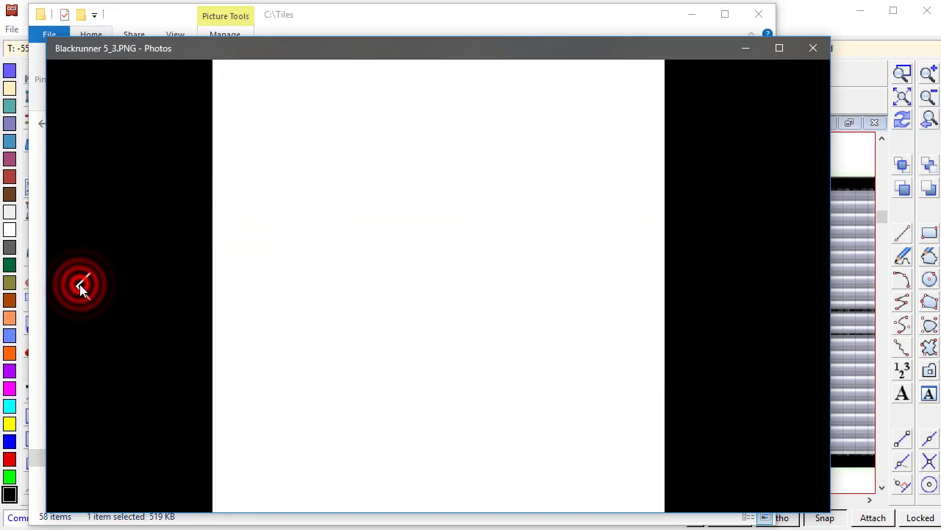
left_click(79, 284)
left_click(83, 275)
left_click(83, 276)
left_click(83, 275)
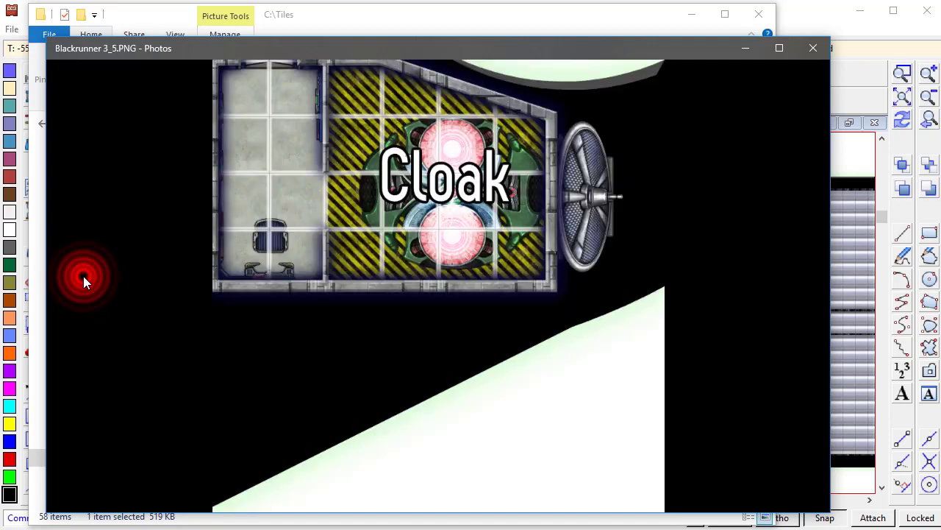
left_click(84, 275)
left_click(82, 290)
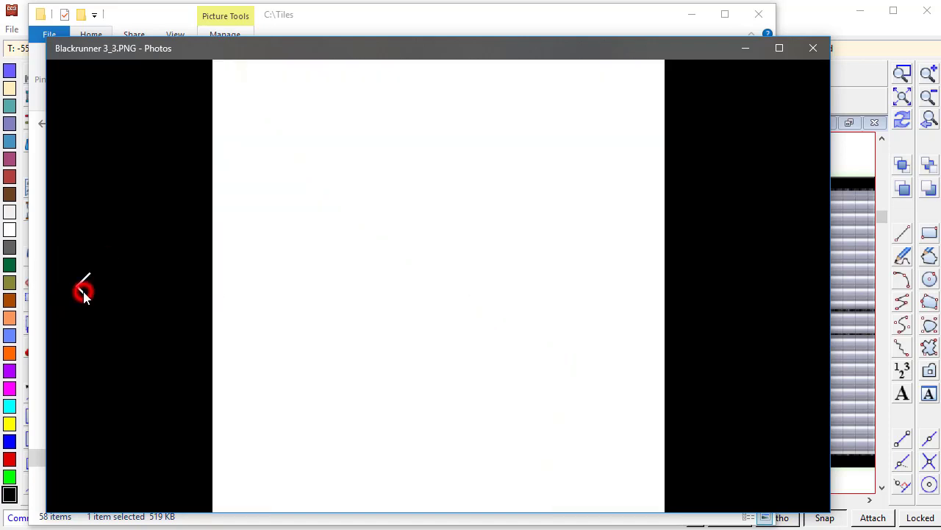
left_click(83, 292)
left_click(84, 292)
left_click(83, 292)
left_click(83, 291)
left_click(83, 291)
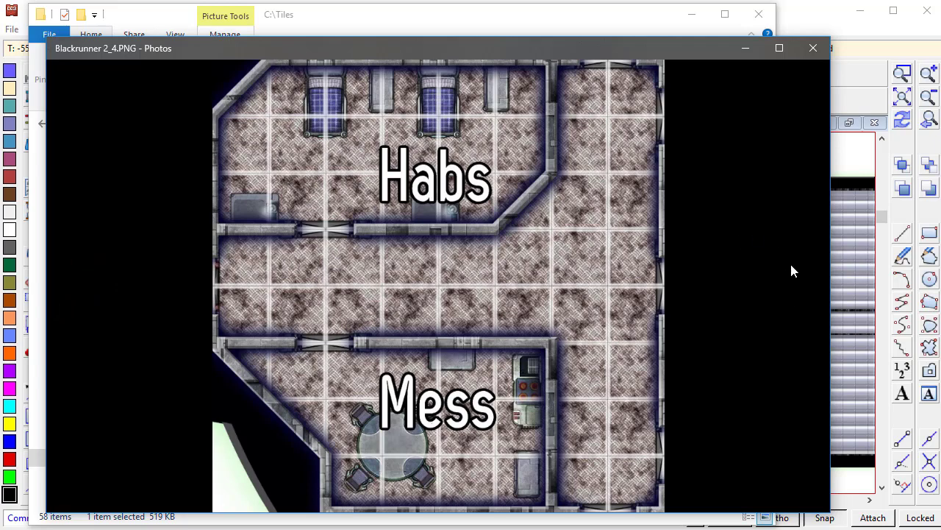
left_click(81, 285)
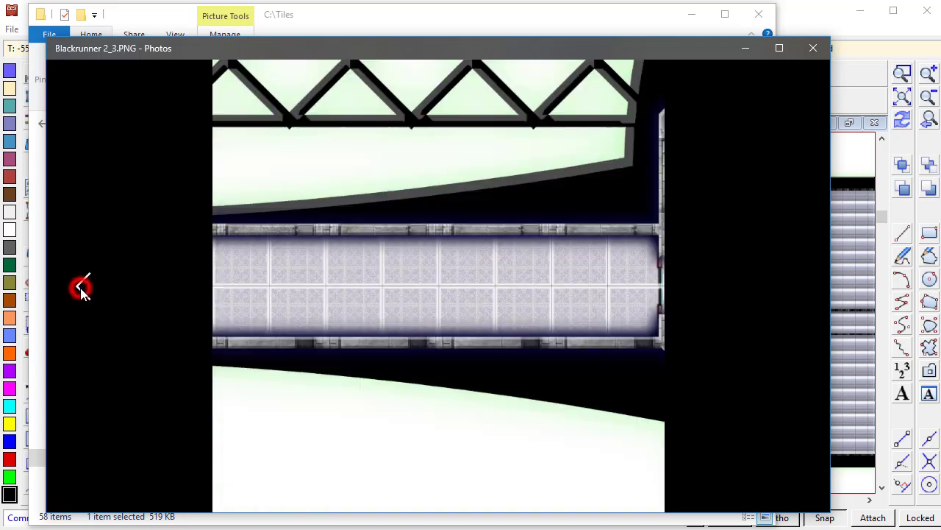
left_click(81, 287)
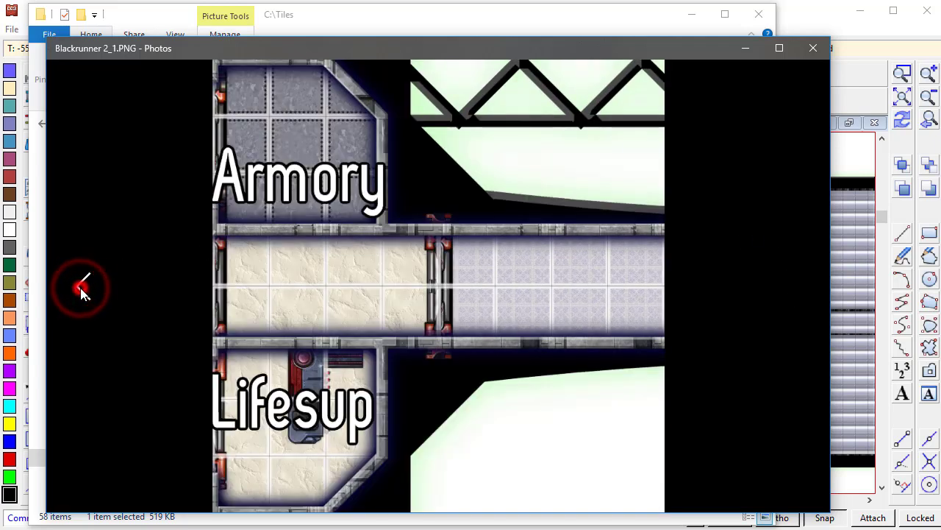
left_click(81, 287)
left_click(81, 287)
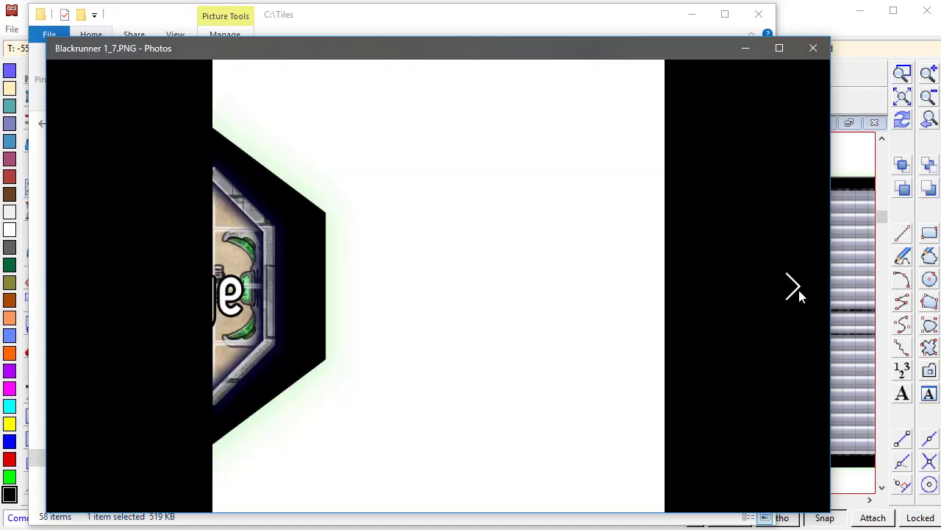
left_click(792, 287)
- Close the photo viewer and check the file details of the test ship1_0 tile
left_click(815, 49)
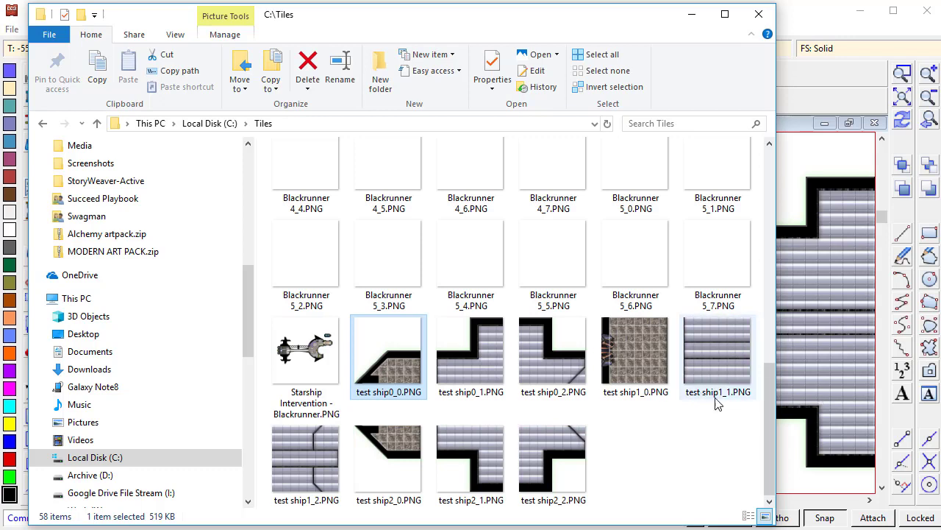
mouse_move(661, 379)
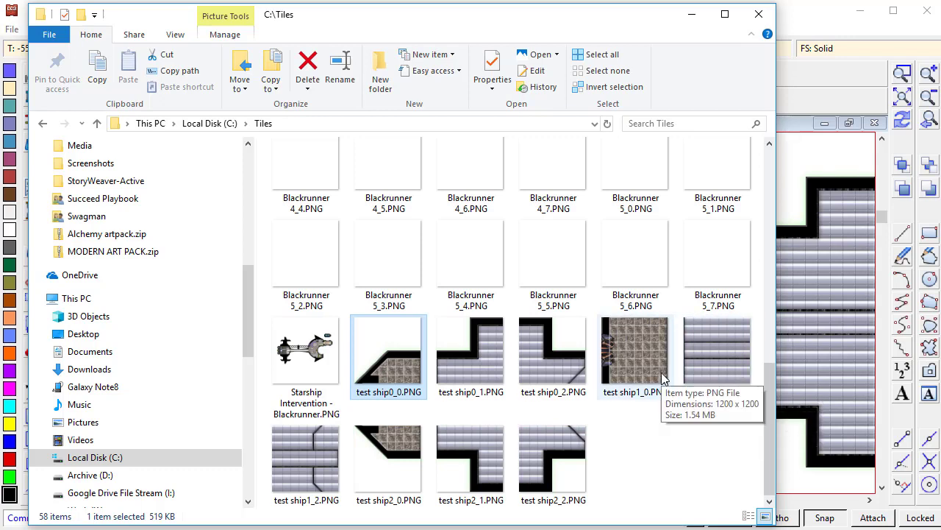